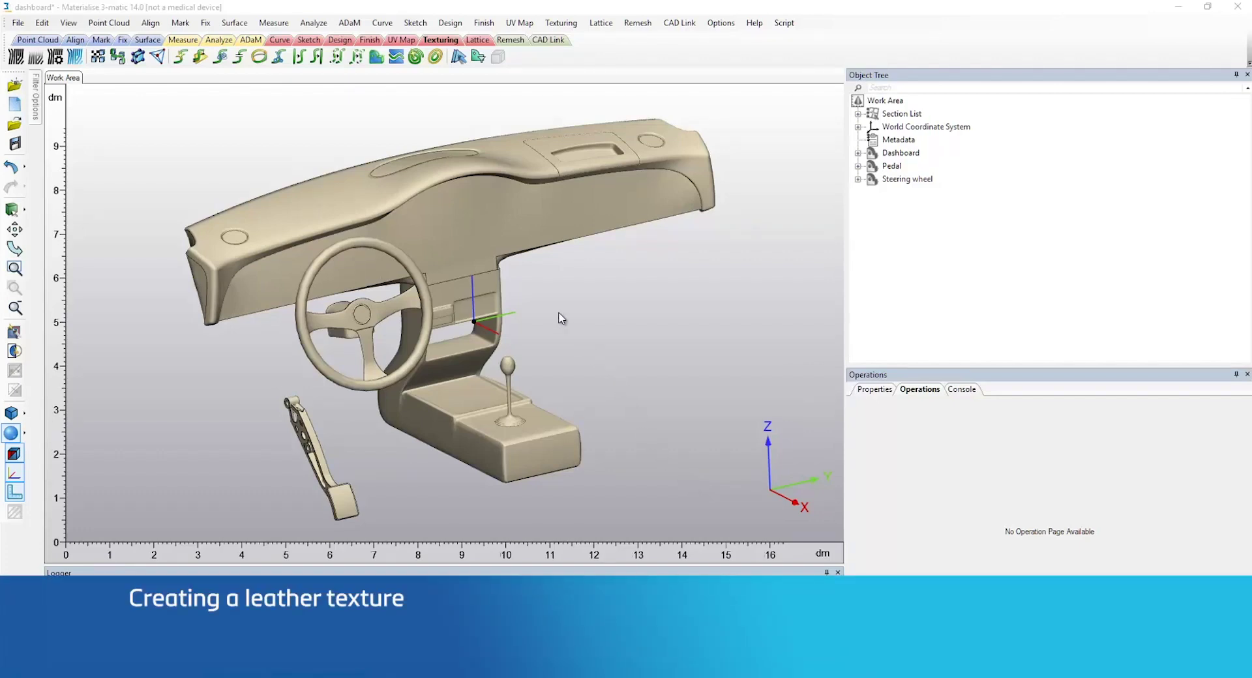
Step: Pan and zoom the view in on the dashboard's top panel
middle_drag(498, 243, 489, 321)
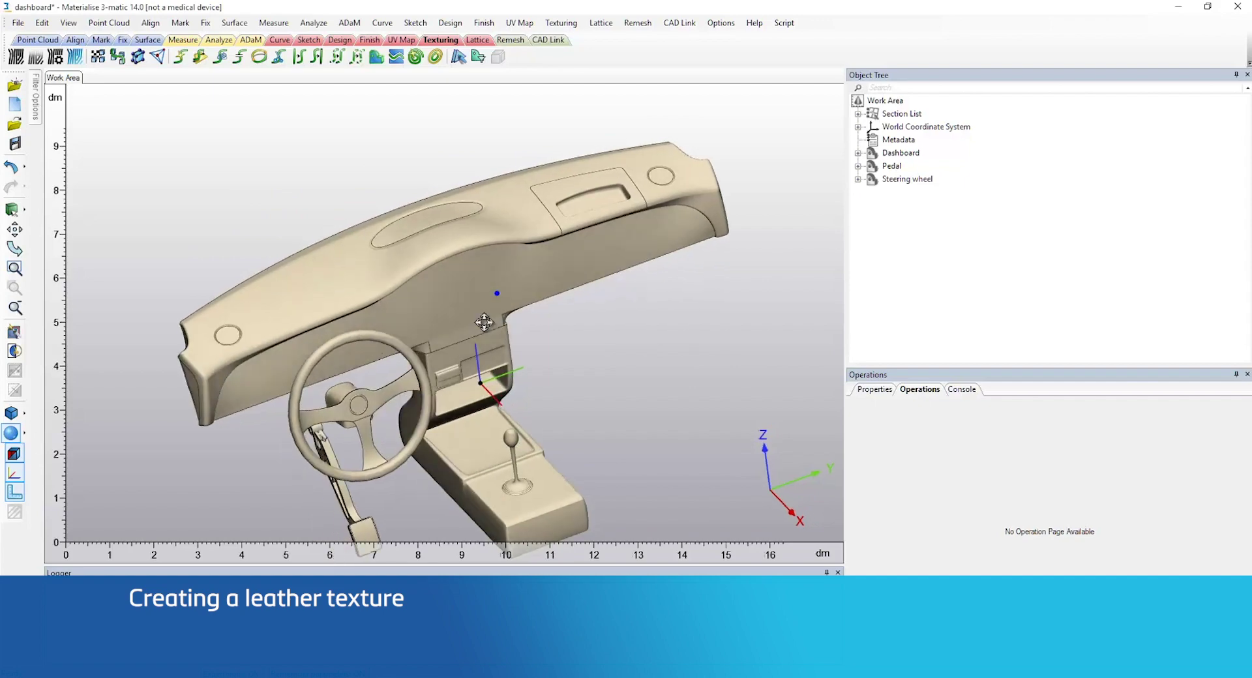
scroll(447, 226, up, 3)
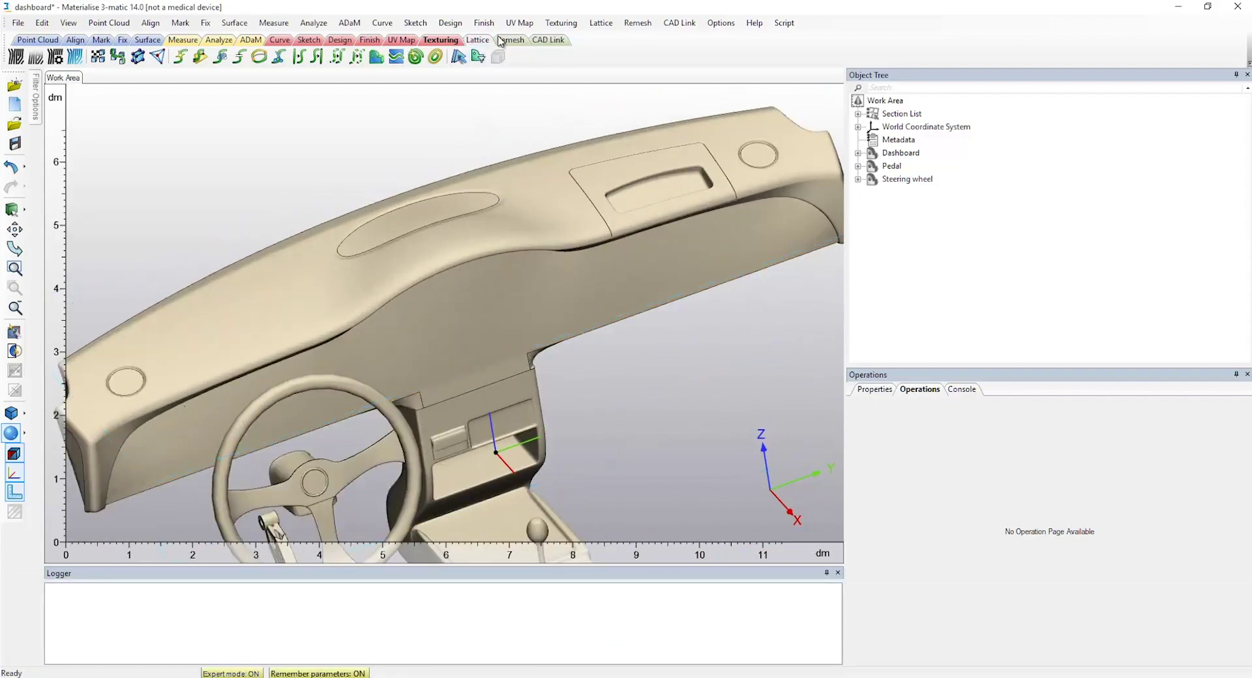
Step: Create UV Map-001 on dashboard top Surface-23-0 with XYZ to UV factor 80, without launching the UV page
click(515, 26)
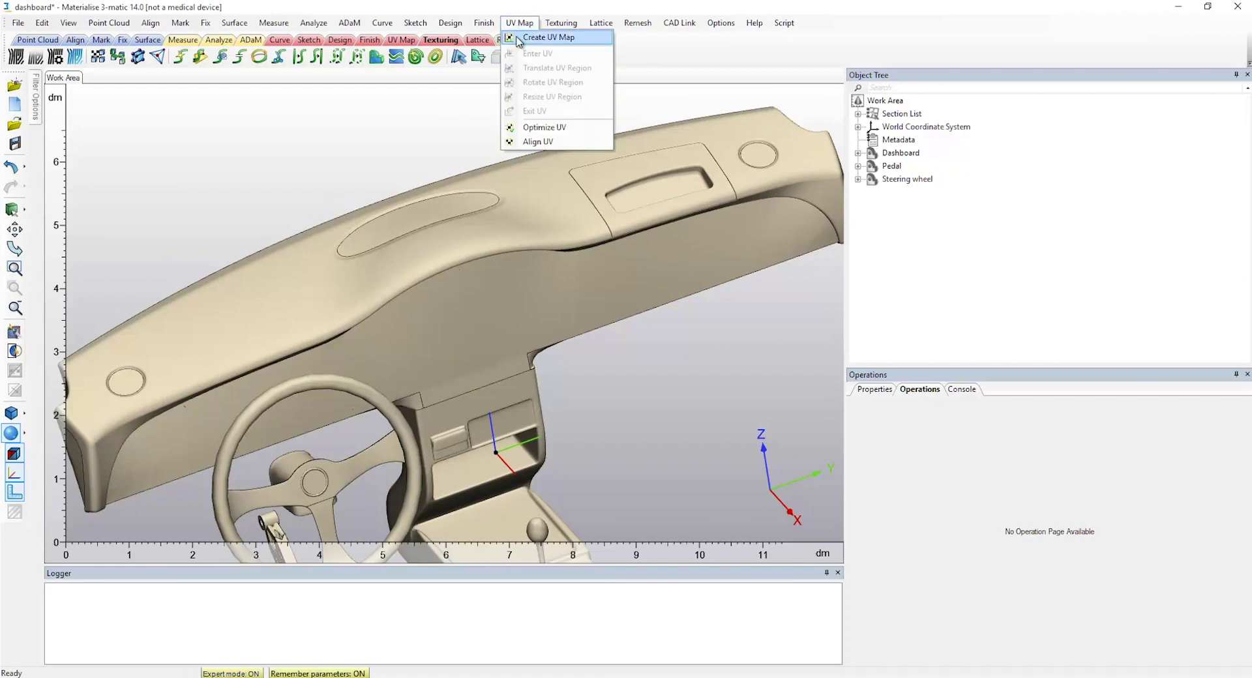
click(519, 38)
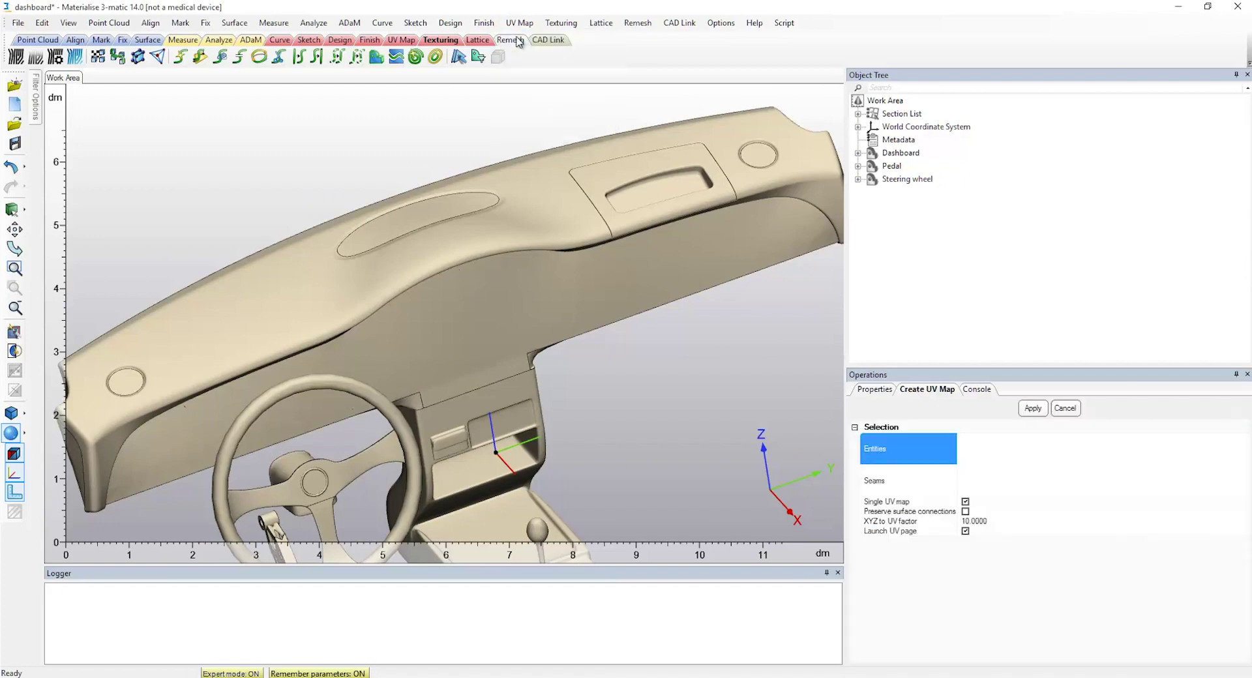
click(536, 179)
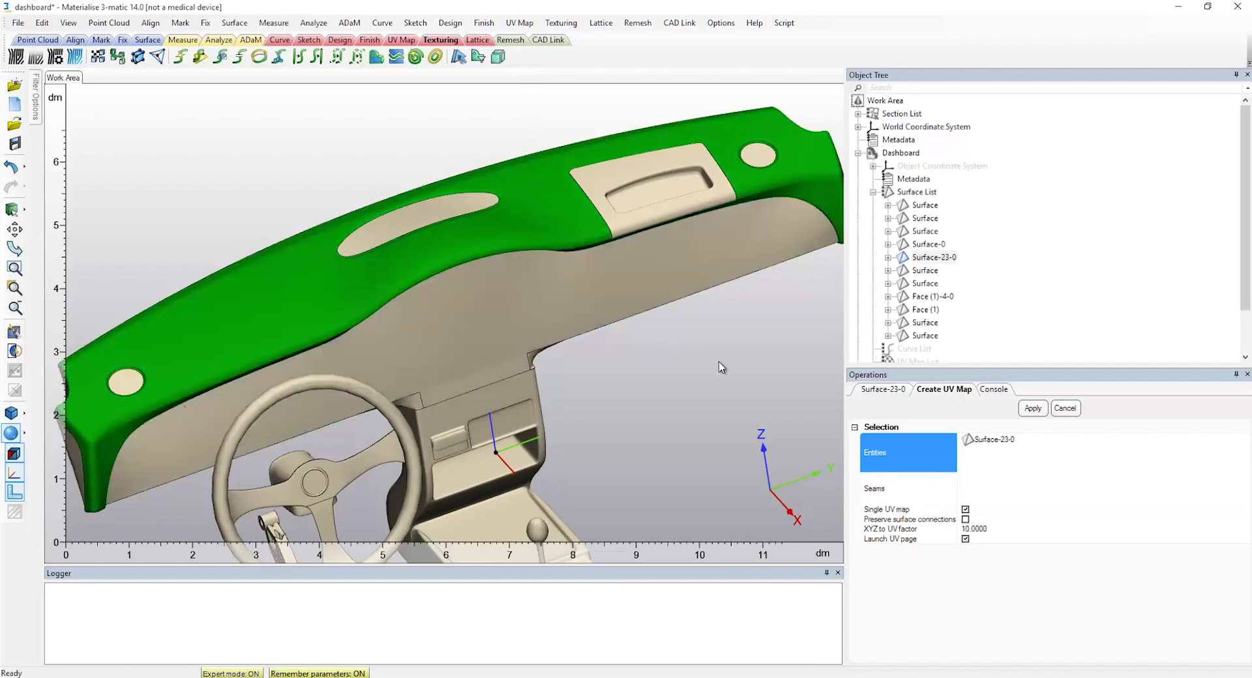
click(991, 528)
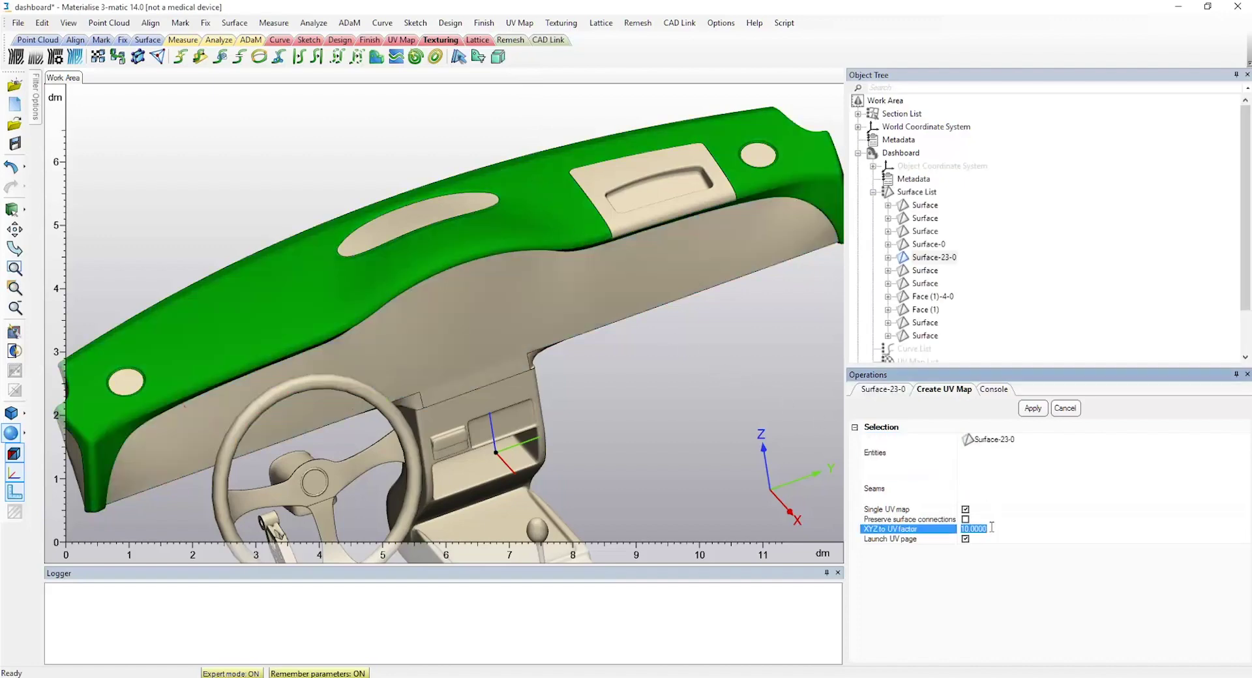
text(80)
click(965, 539)
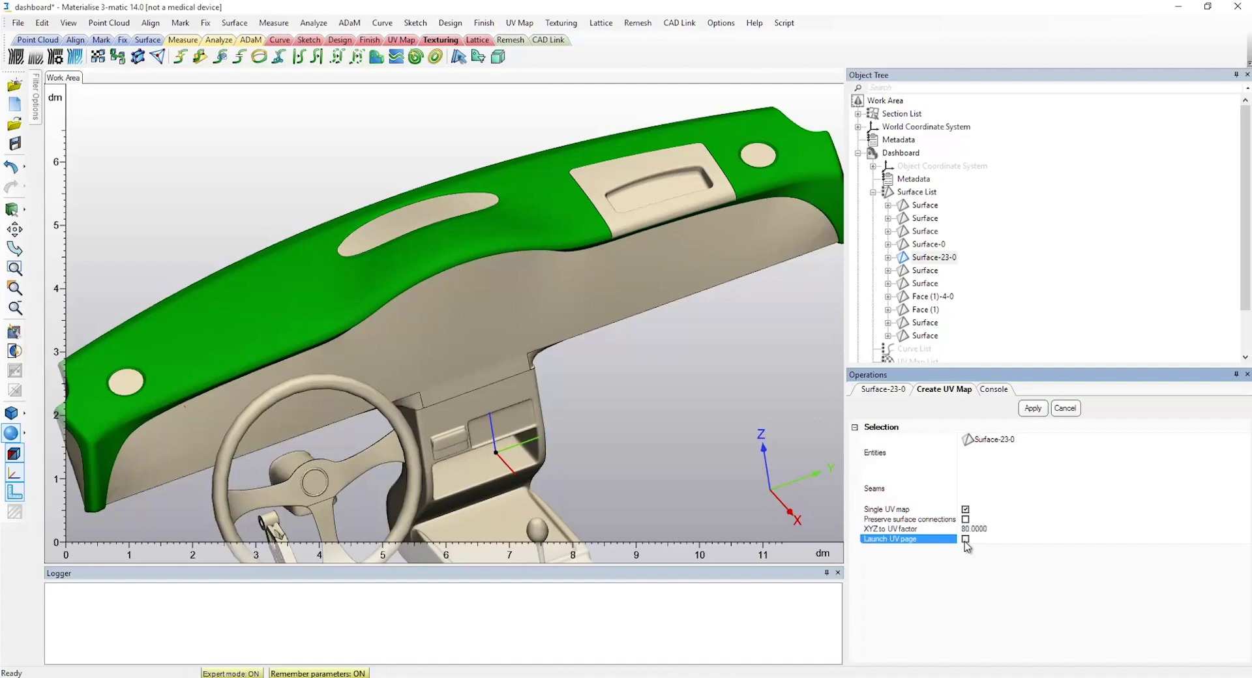
click(1028, 410)
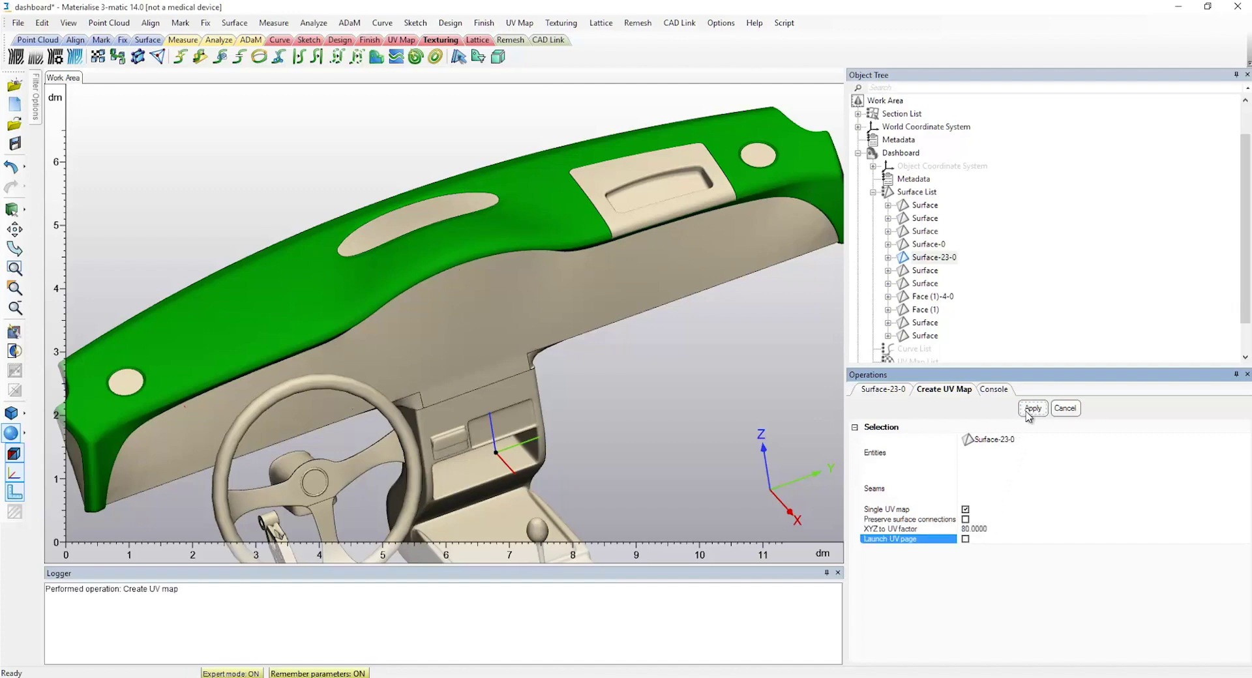
scroll(642, 326, down, 2)
mouse_move(641, 326)
right_down()
mouse_move(511, 324)
mouse_move(665, 316)
mouse_move(609, 327)
mouse_move(621, 329)
right_up()
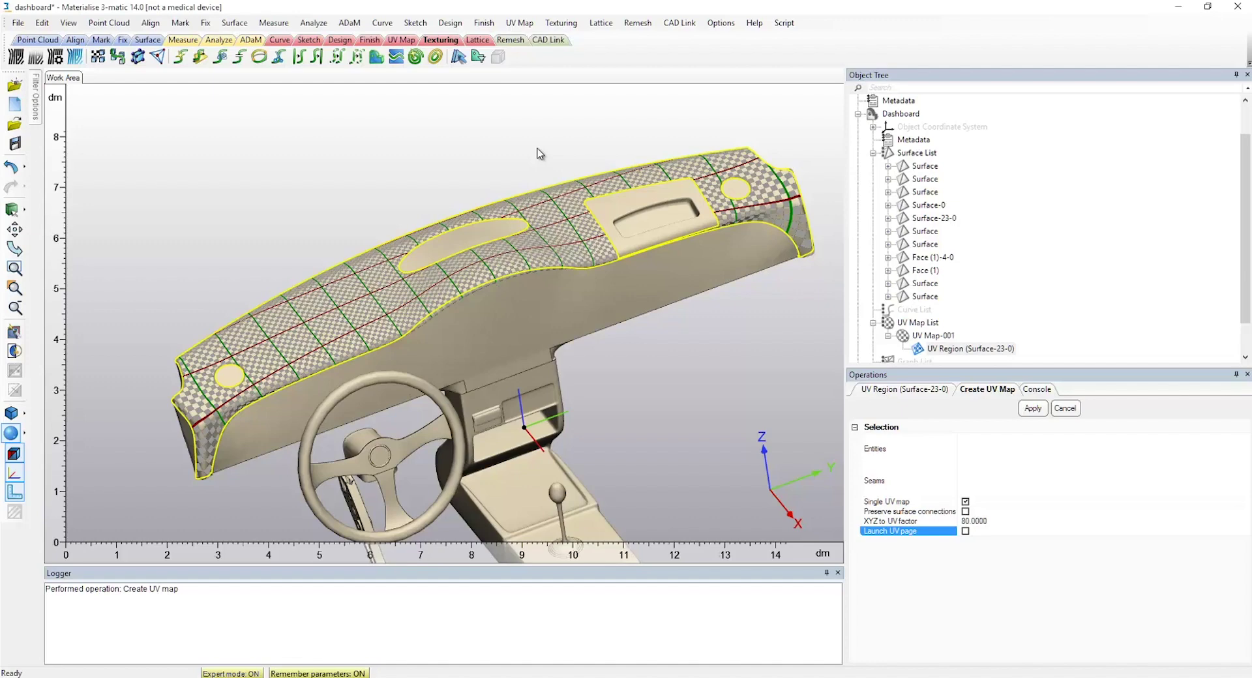
click(562, 23)
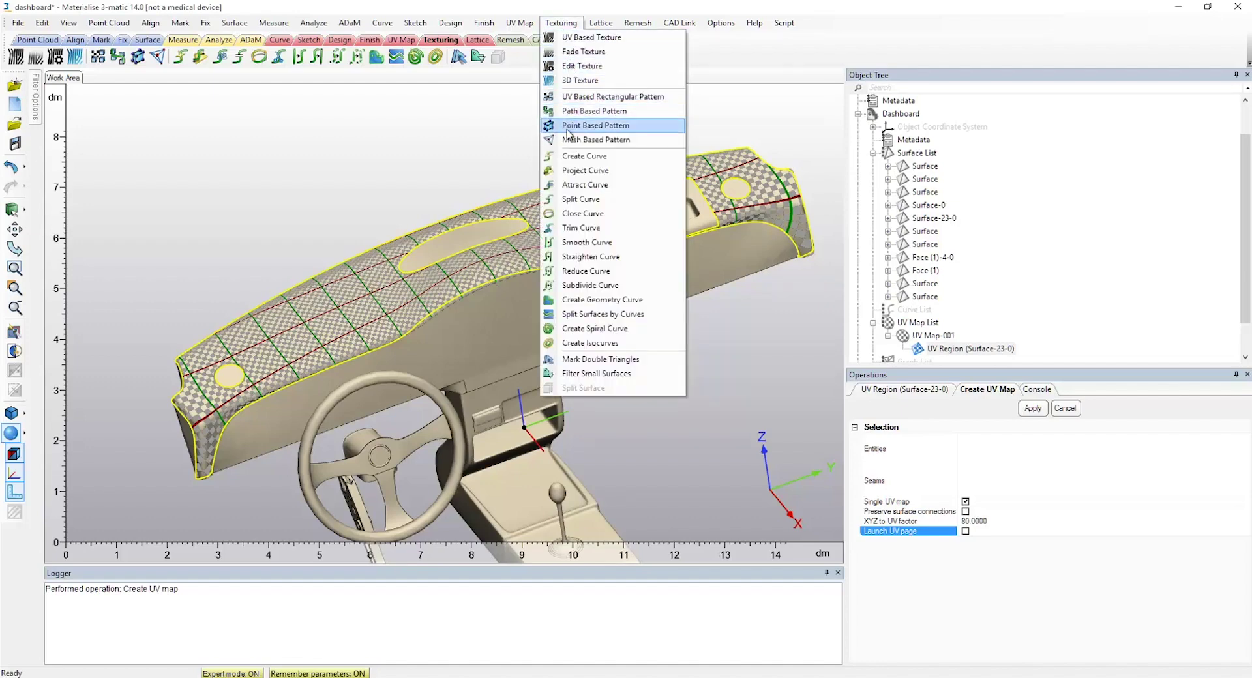
Step: Apply leather_demo.png as a UV-based texture through UV Map-001, with Launch UV page off
click(572, 41)
click(577, 189)
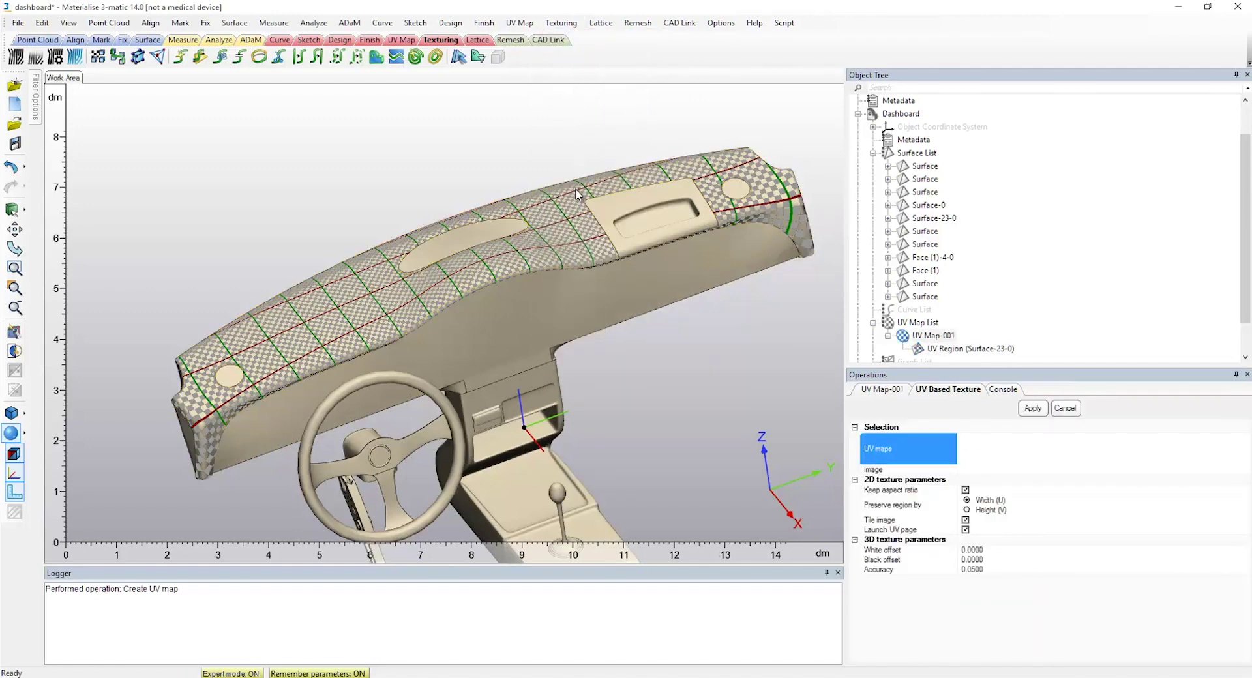
click(958, 477)
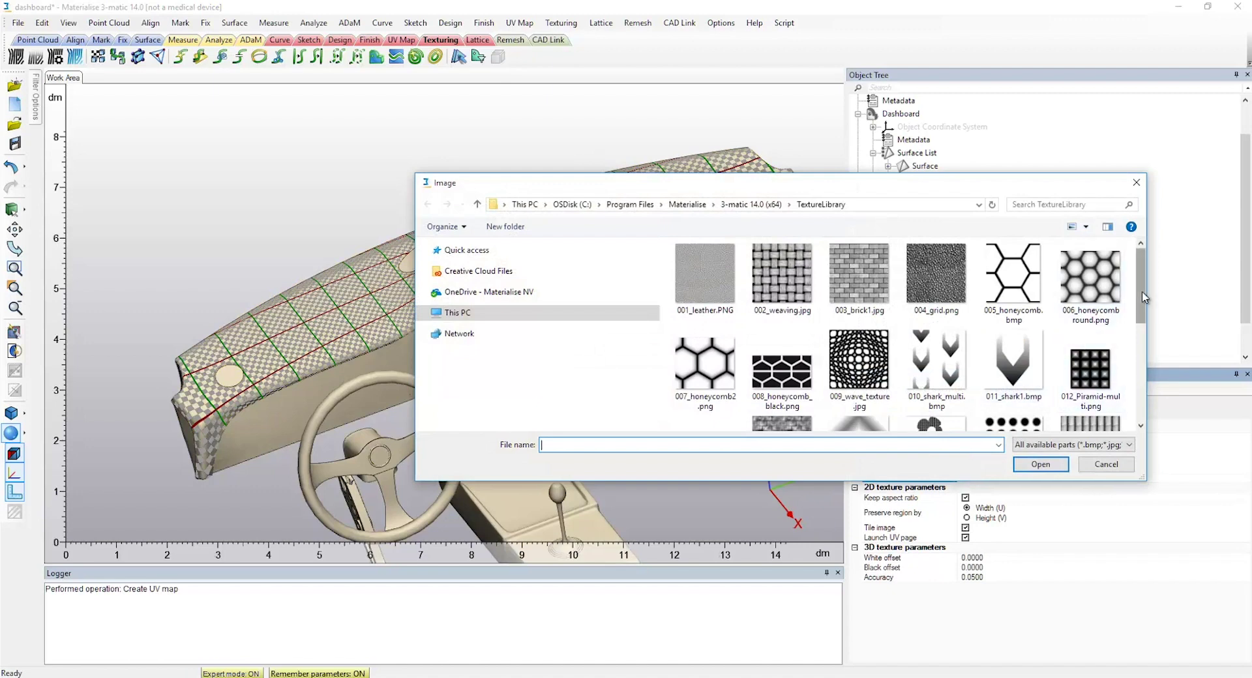
drag(1142, 305, 1146, 403)
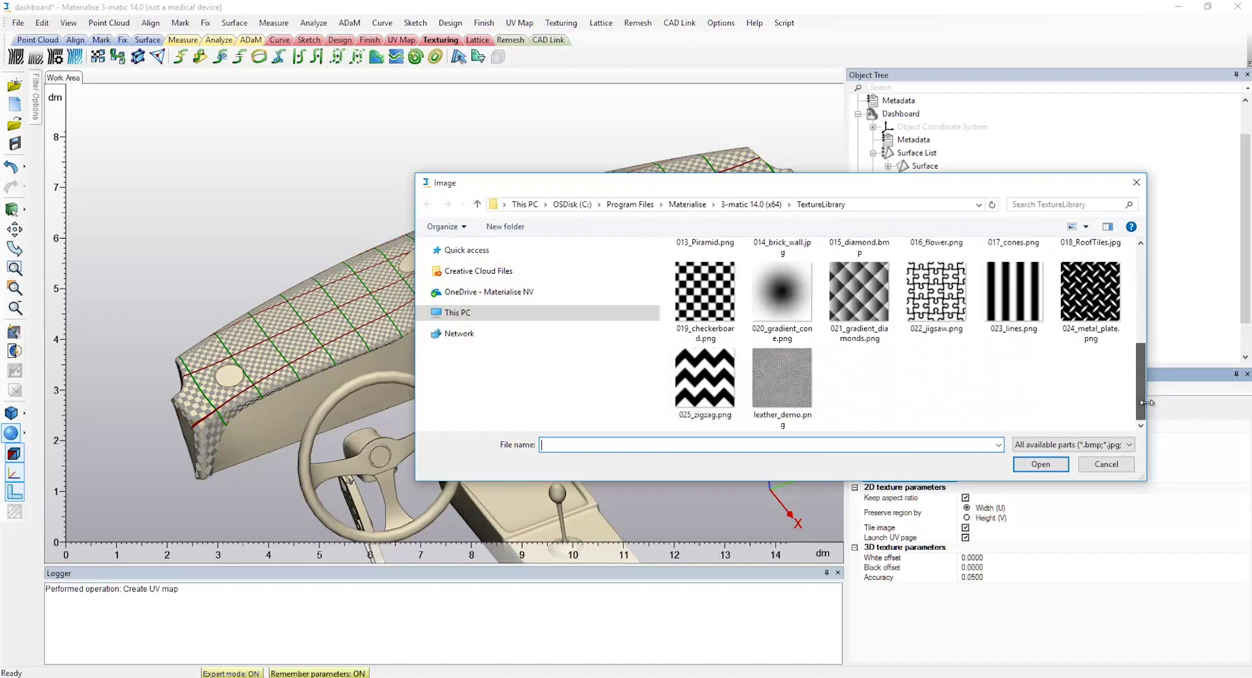
click(792, 372)
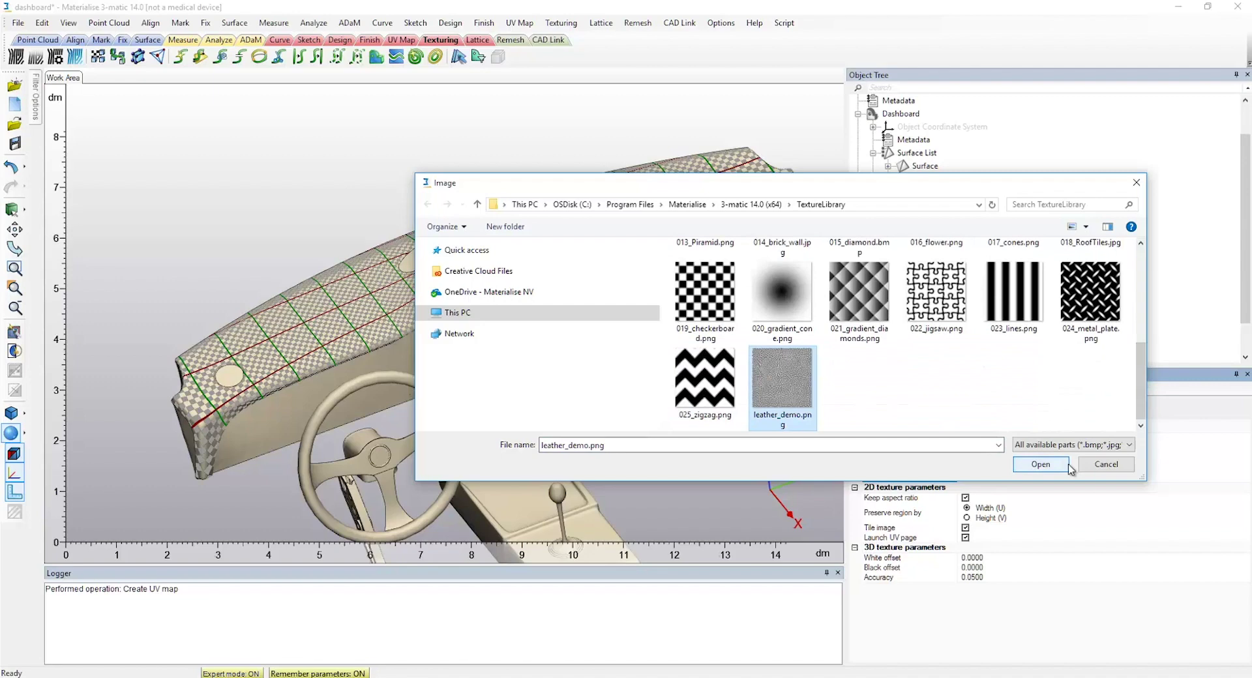
click(1043, 464)
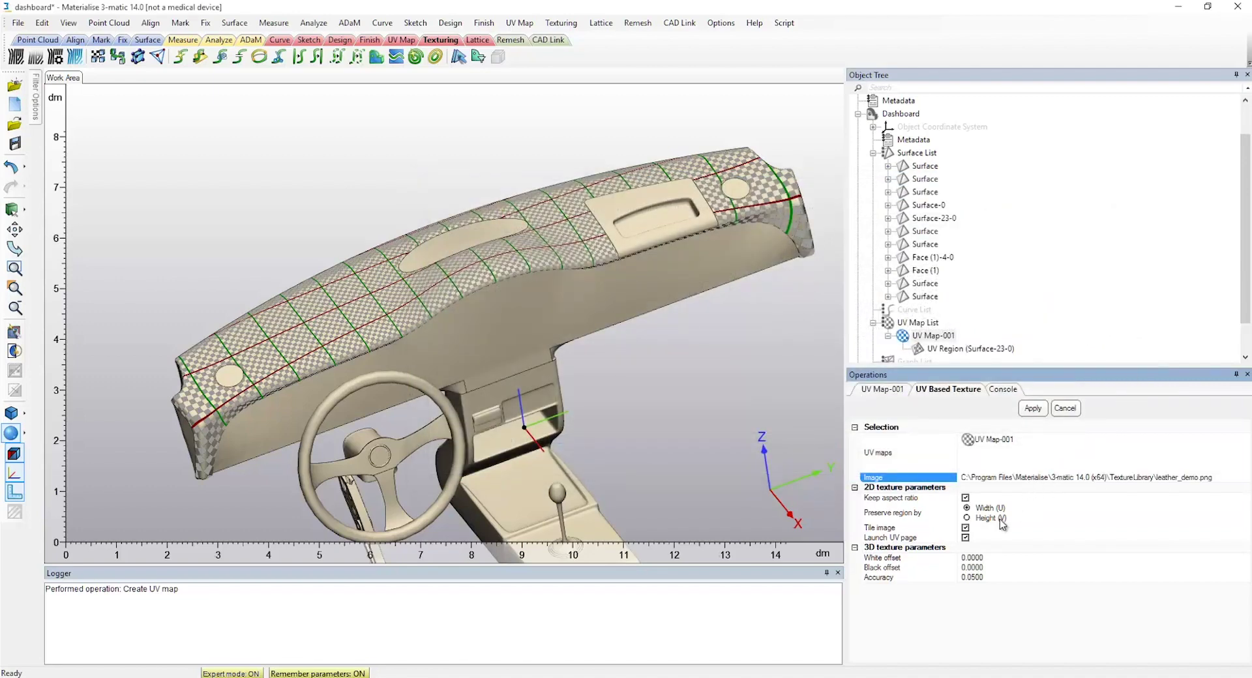
click(965, 537)
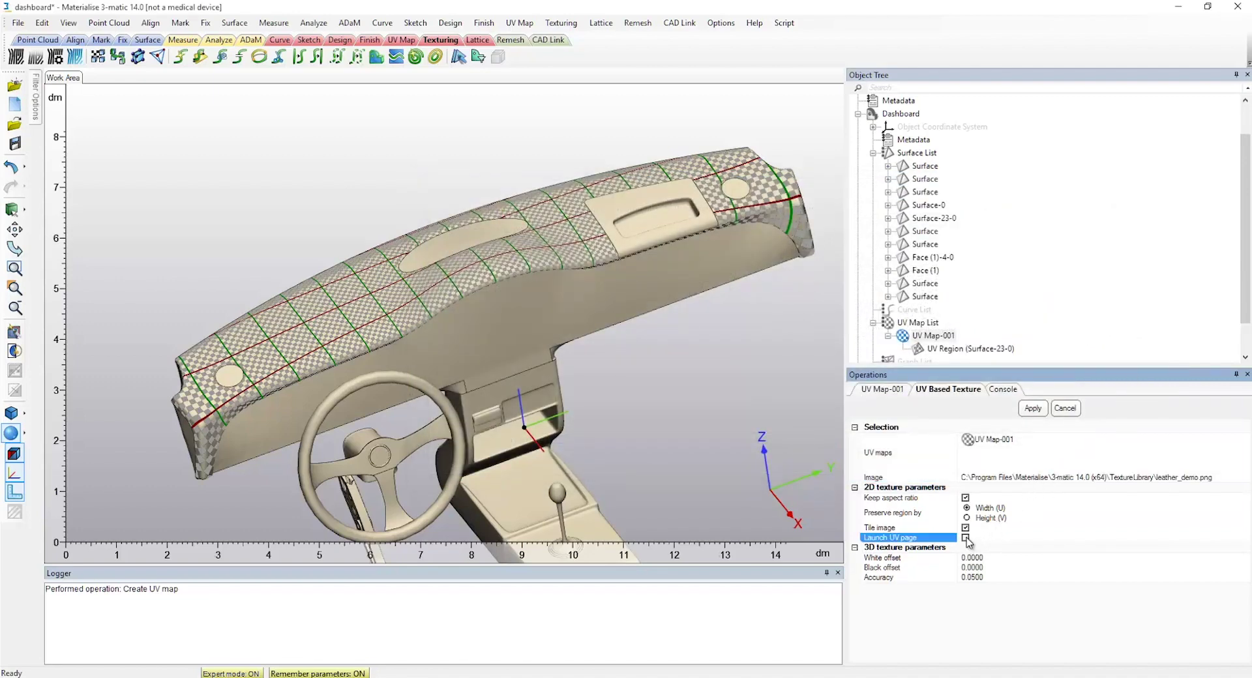
click(1032, 409)
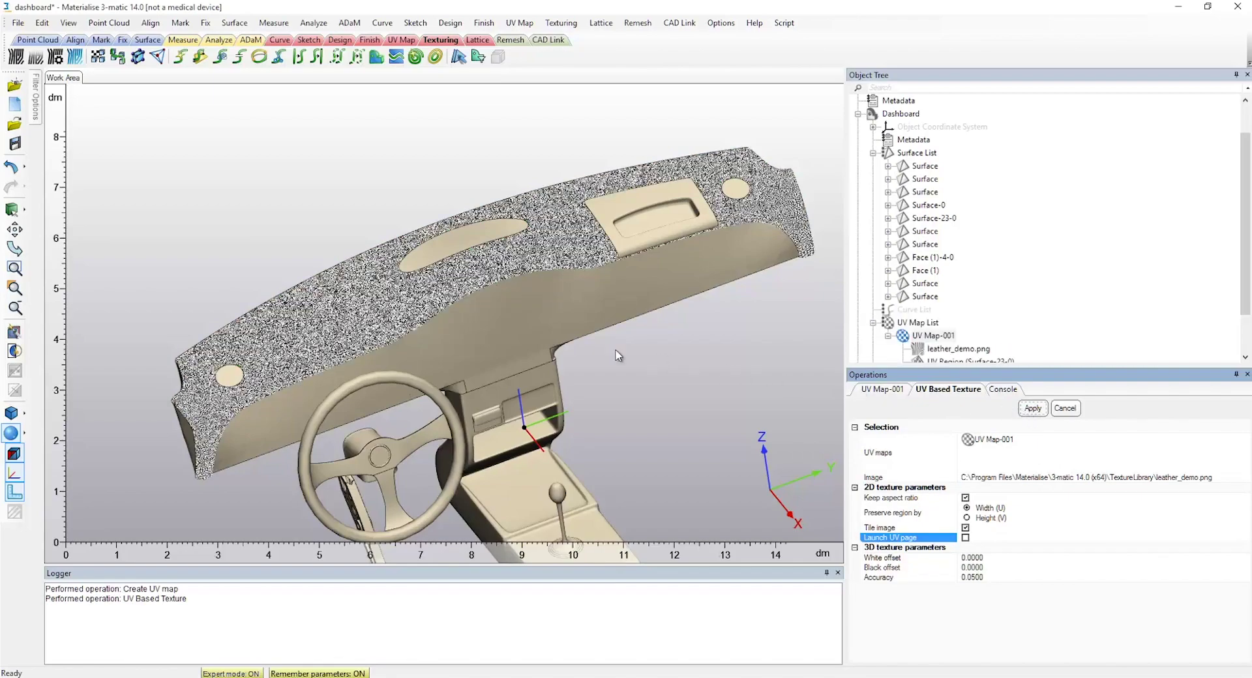
right_drag(395, 339, 350, 344)
scroll(351, 344, up, 10)
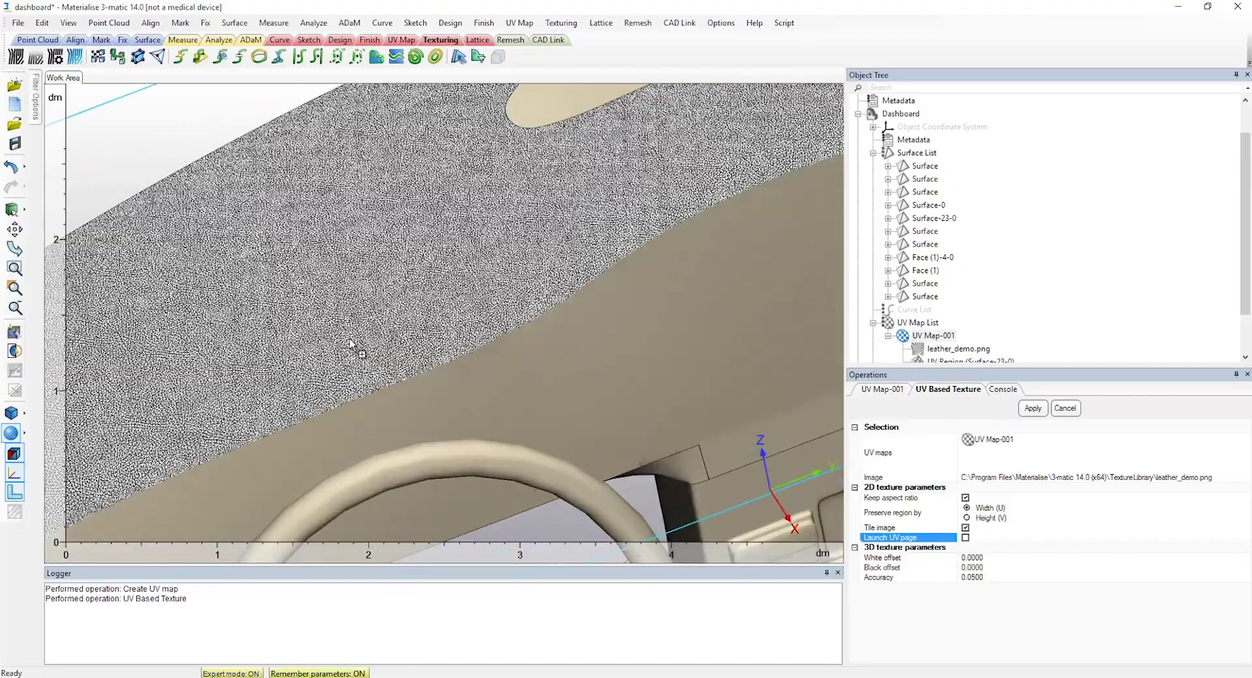
scroll(351, 344, down, 10)
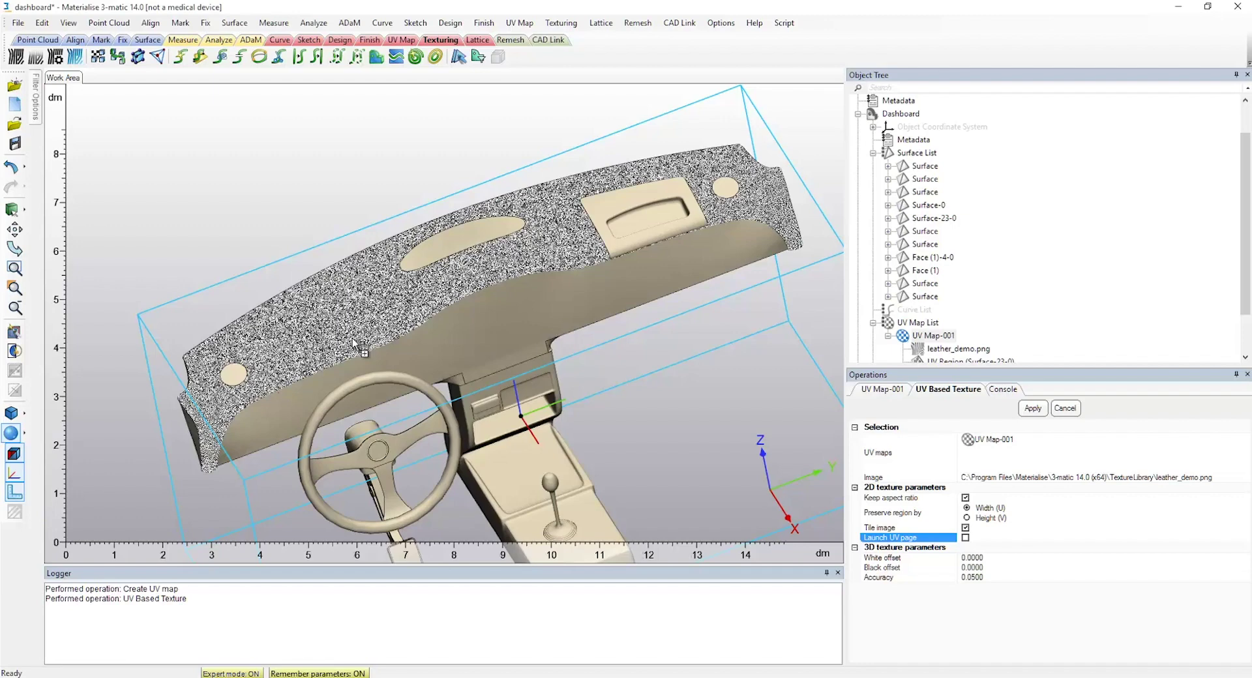
Step: Run a 3D texture with White offset 0.3, Black offset 0, Coarse smallest detail and preprocessing off
click(560, 23)
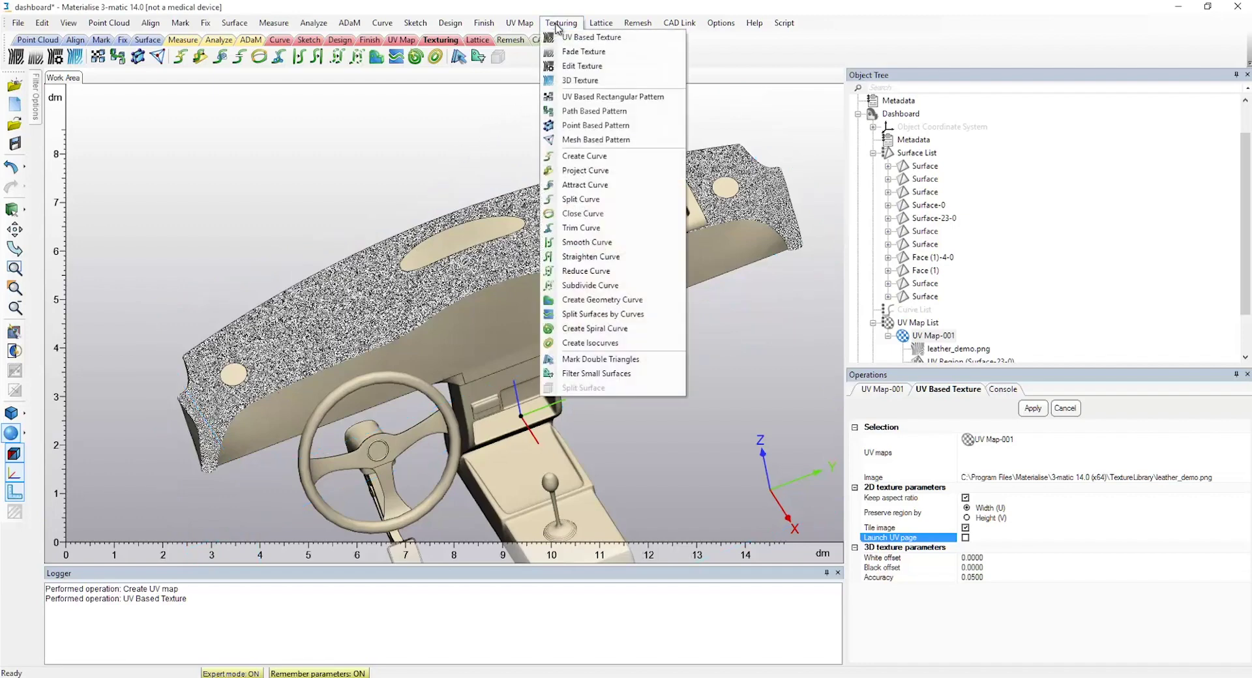
click(577, 80)
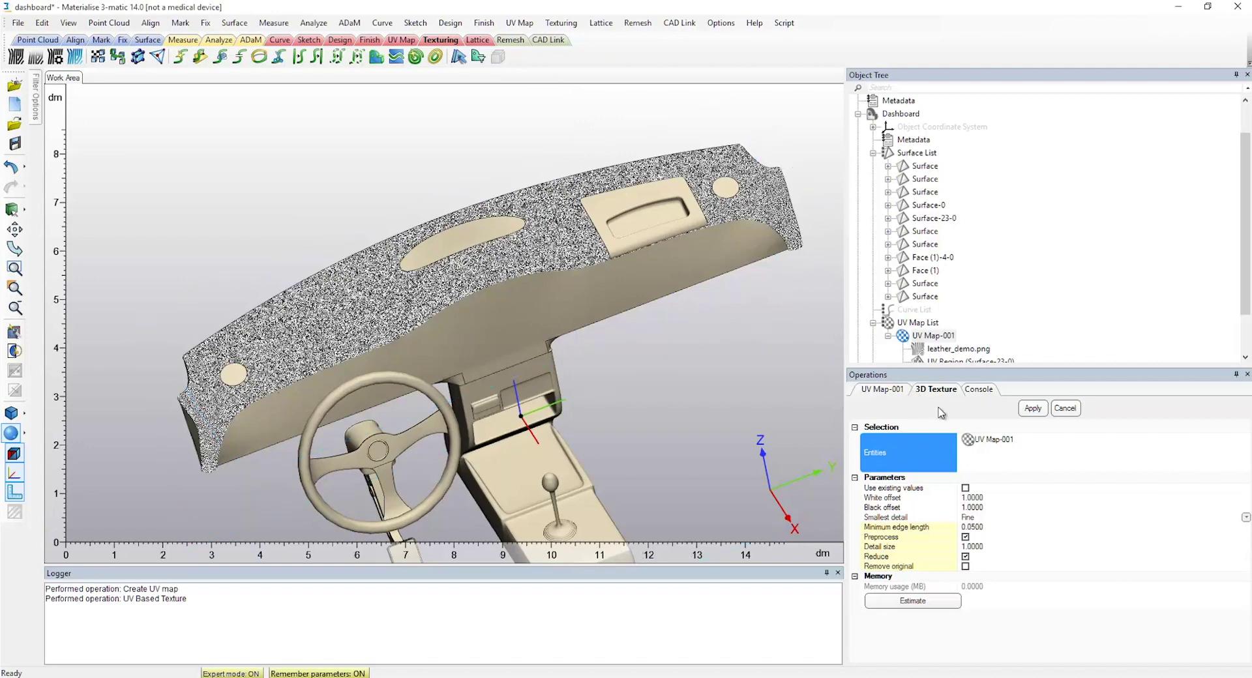
click(972, 498)
text(0.3)
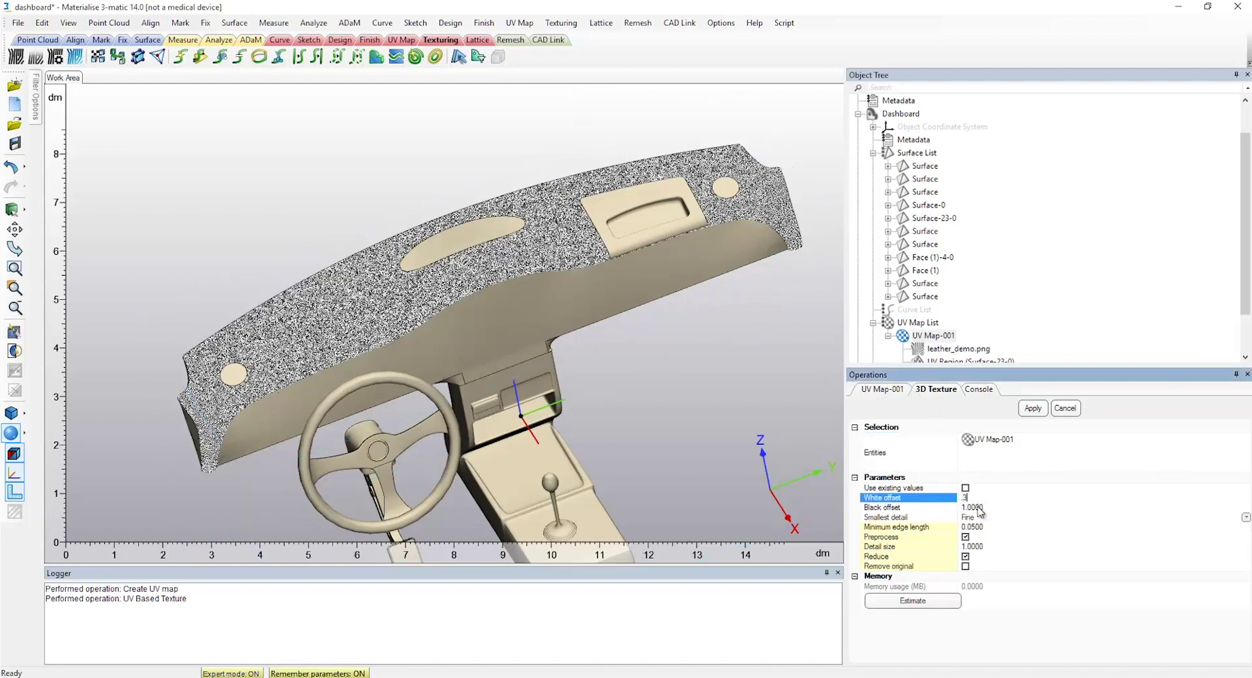
click(979, 508)
text(0)
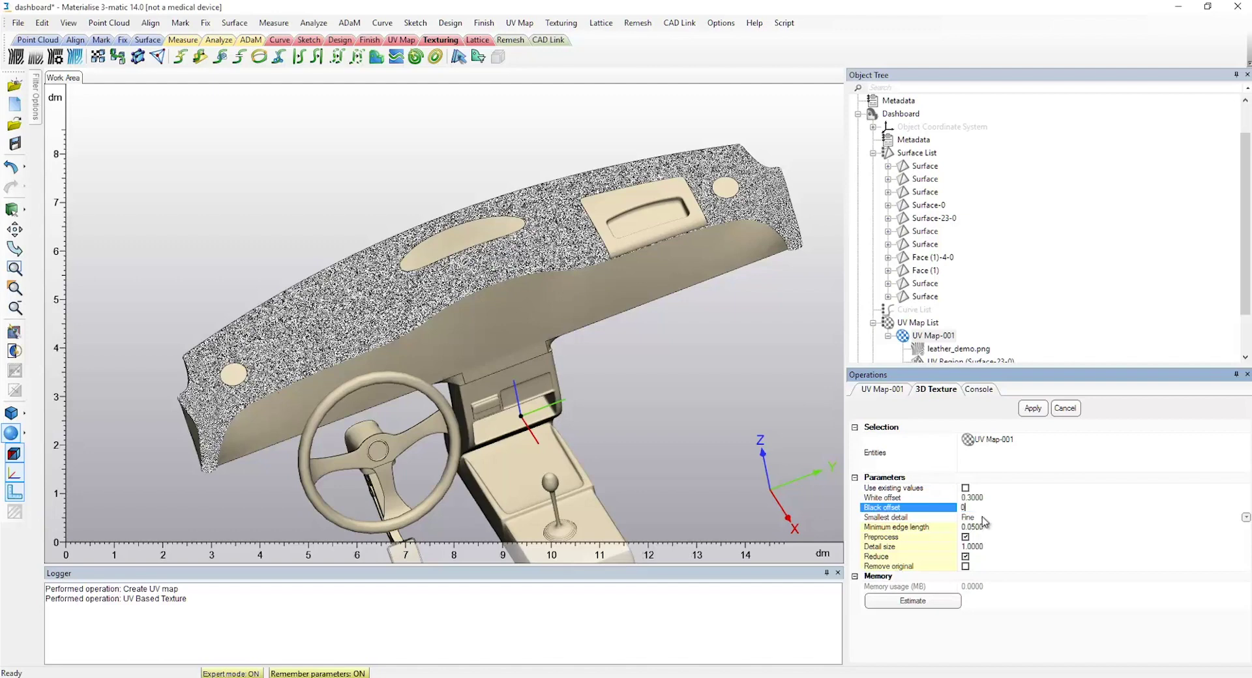
click(983, 518)
click(985, 543)
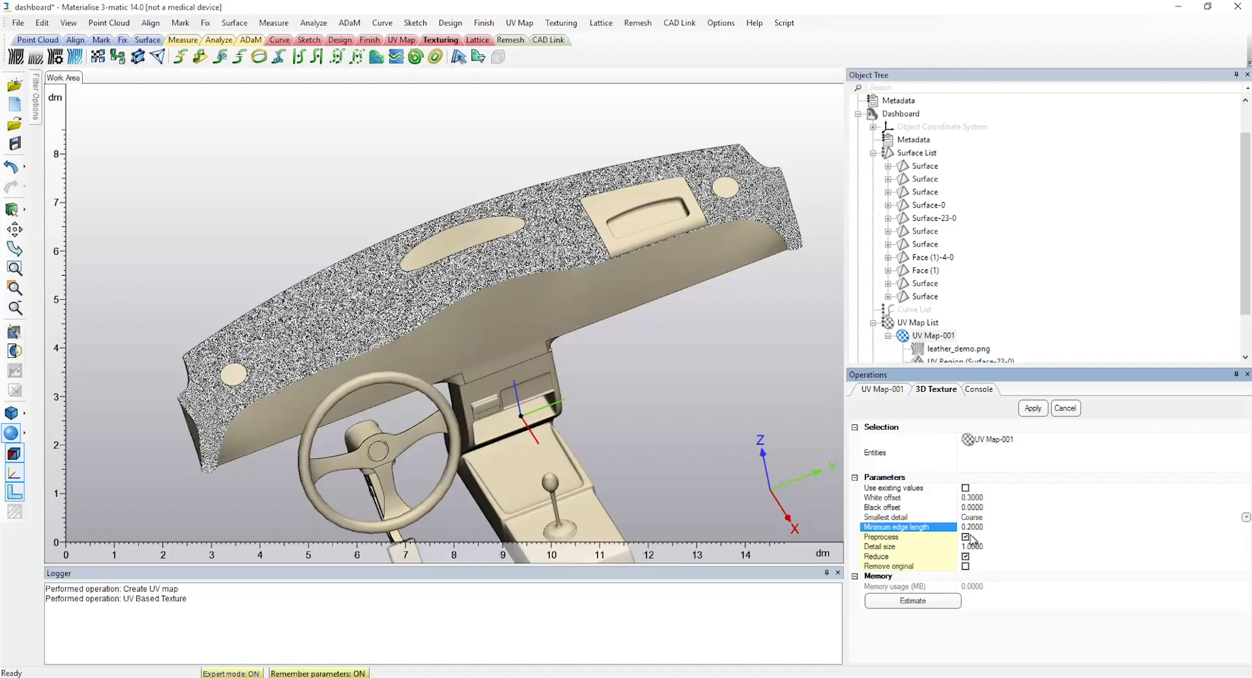
click(965, 538)
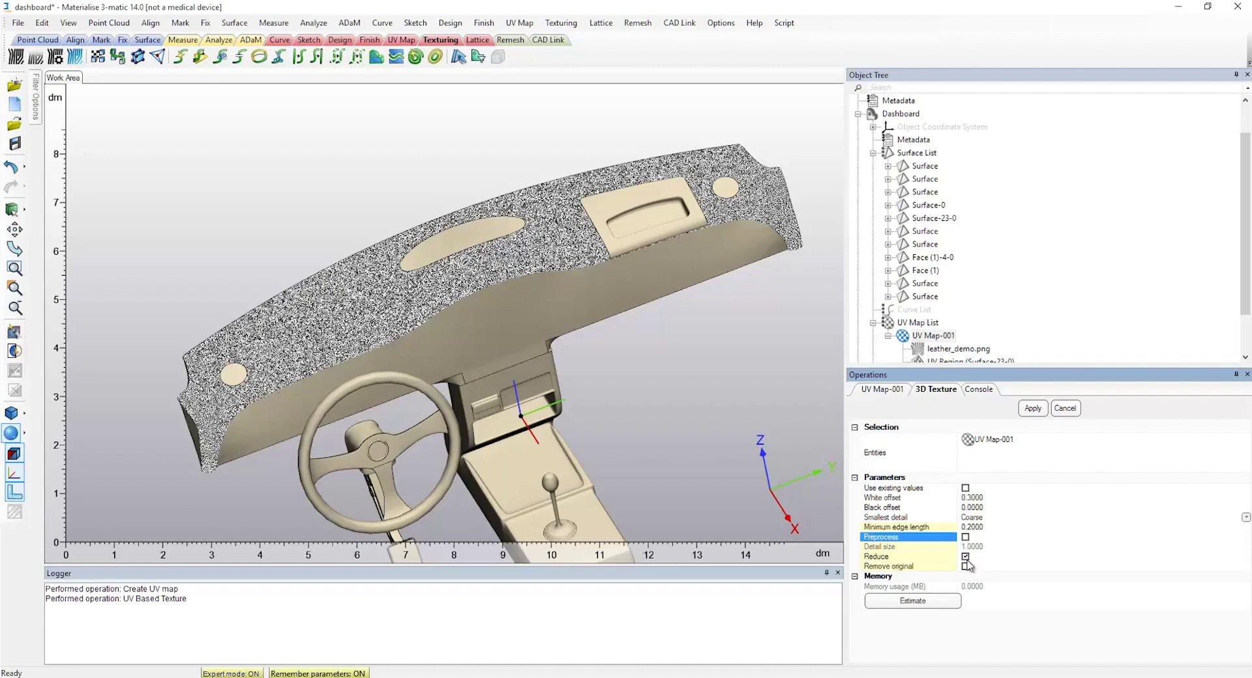
click(1029, 410)
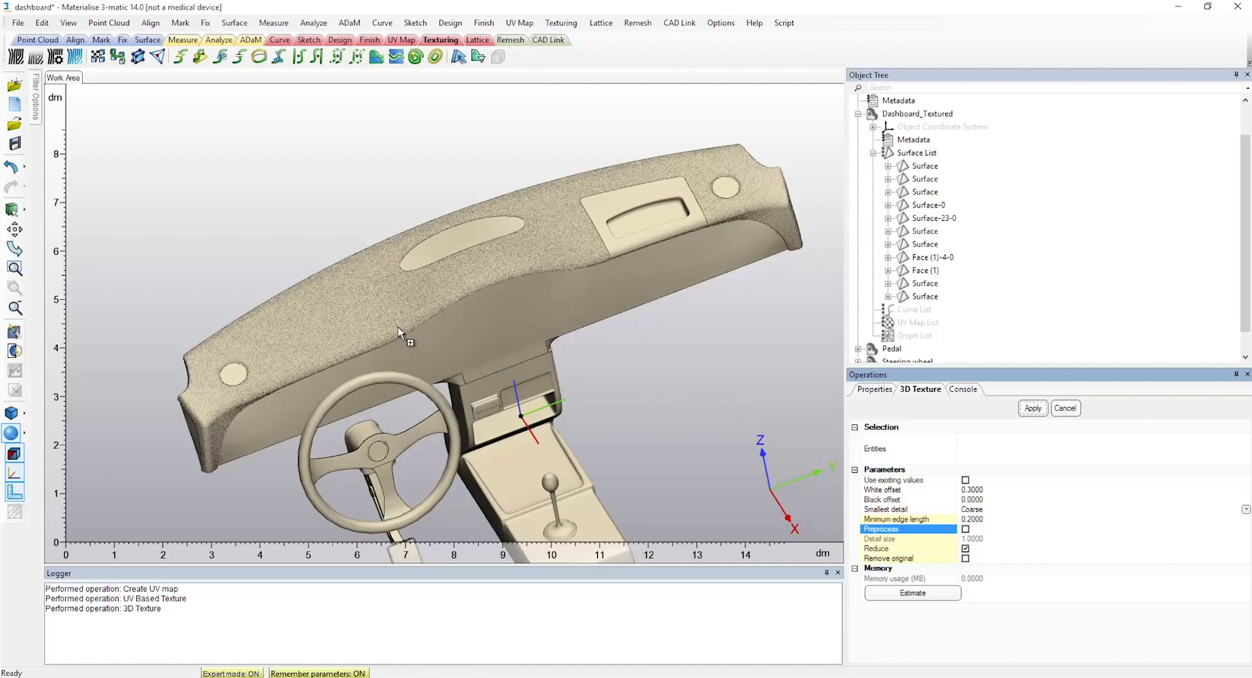
Step: Zoom in on the steering wheel and orbit the view to face its spokes
scroll(347, 334, up, 10)
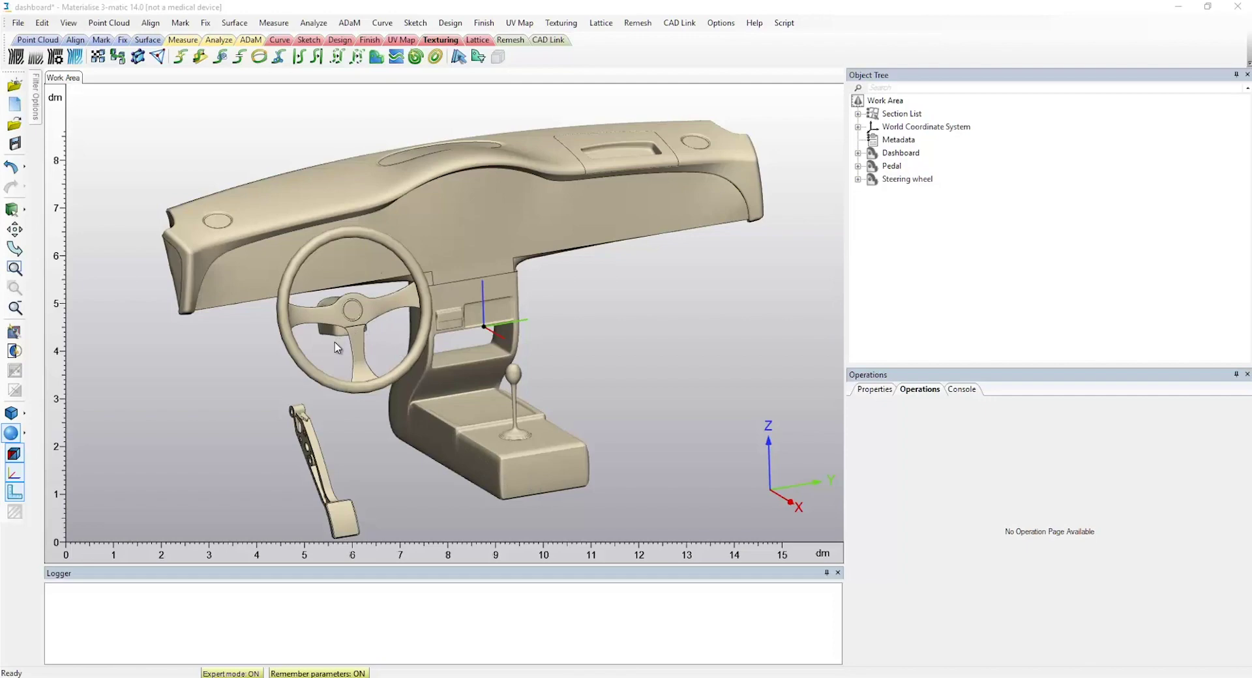
scroll(334, 341, up, 5)
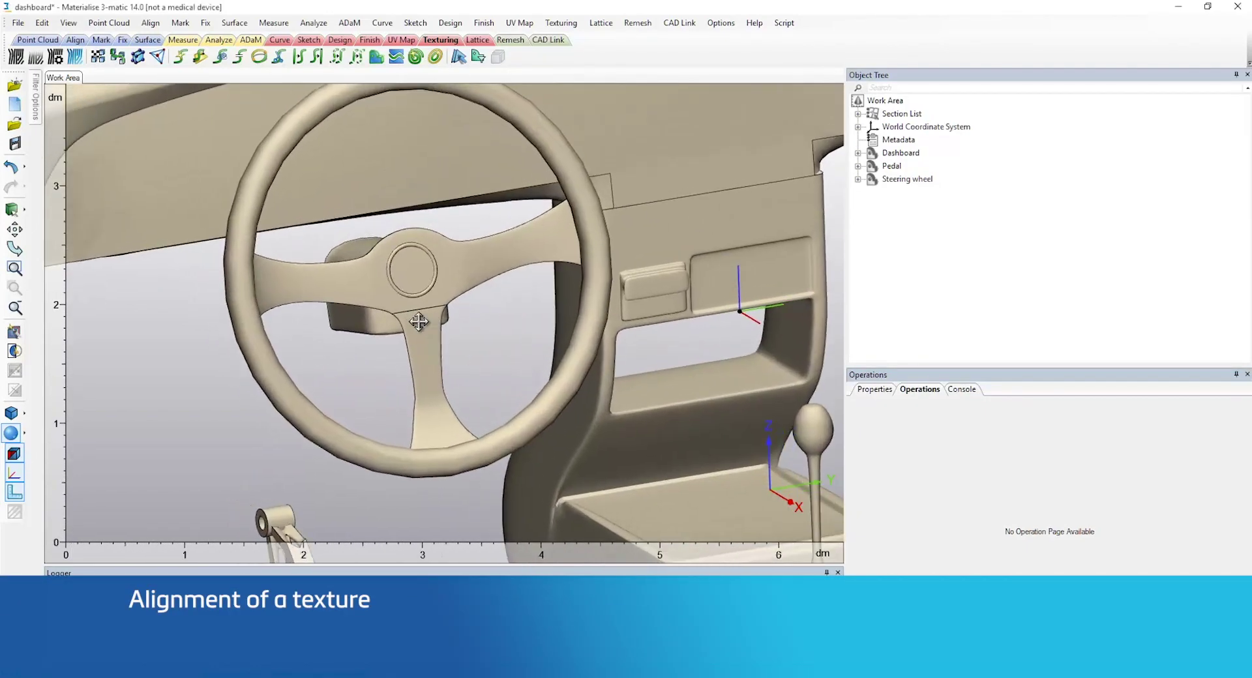
scroll(404, 329, up, 4)
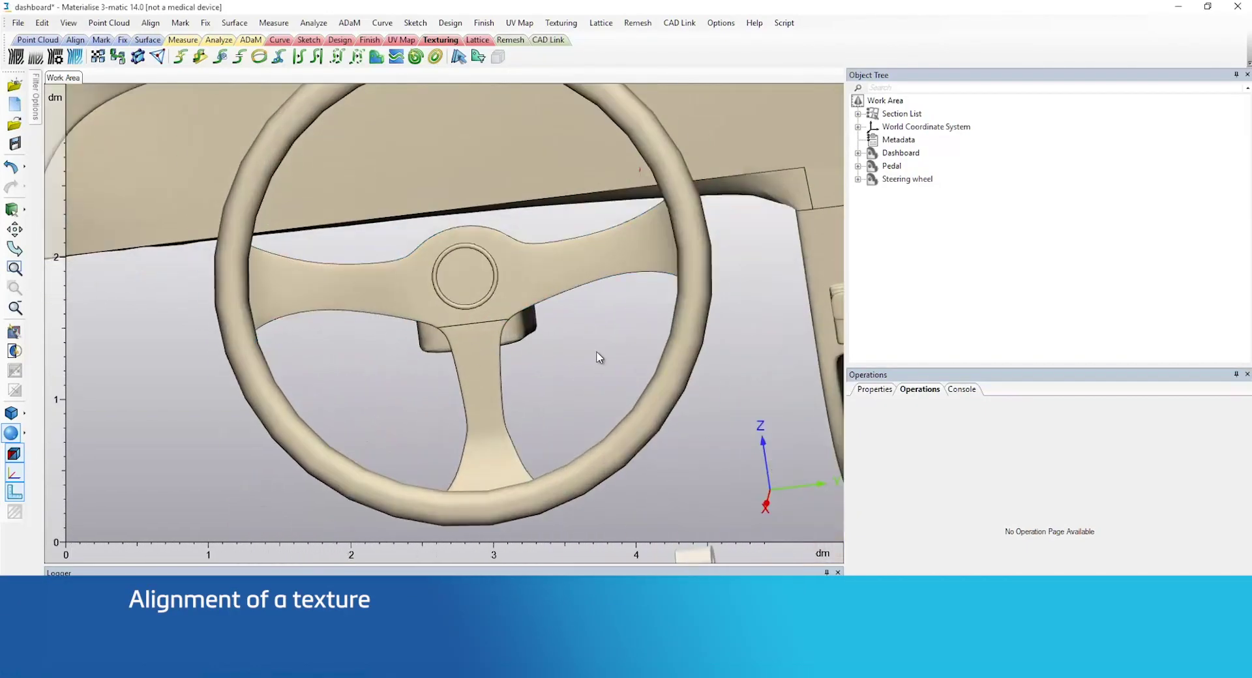
right_drag(612, 352, 771, 349)
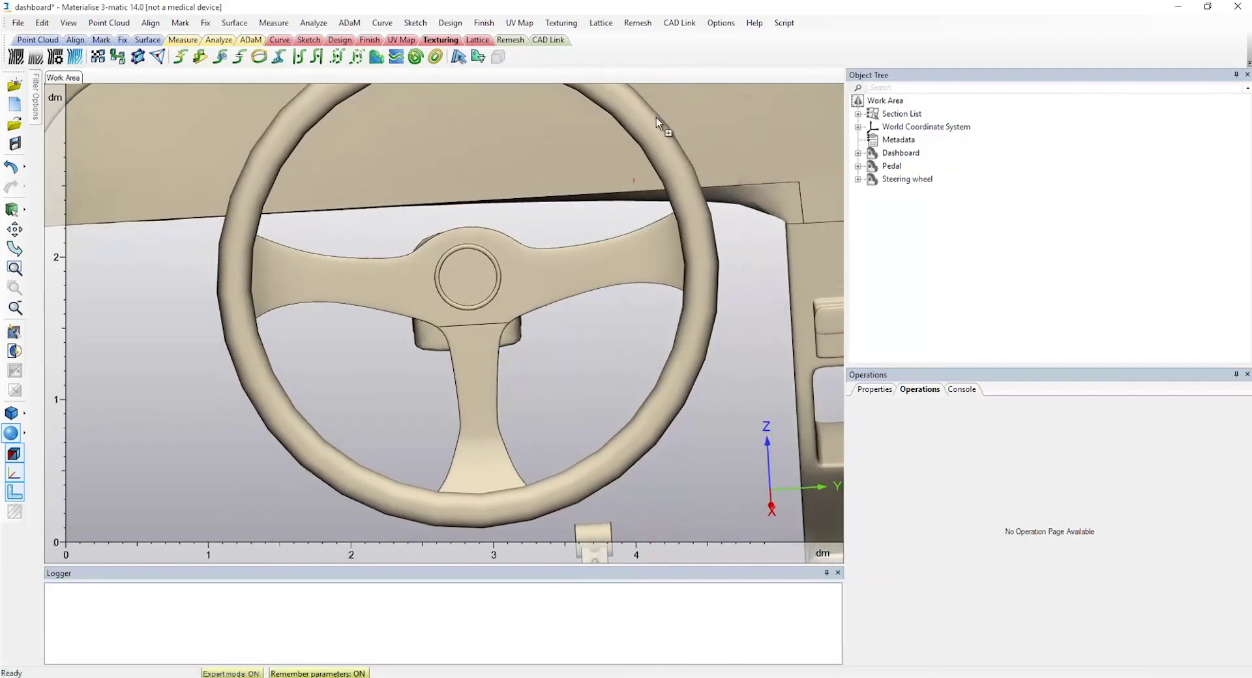
Step: Map the horizontal and lower spoke faces together, preserving surface connections, with XYZ to UV factor 20
click(520, 22)
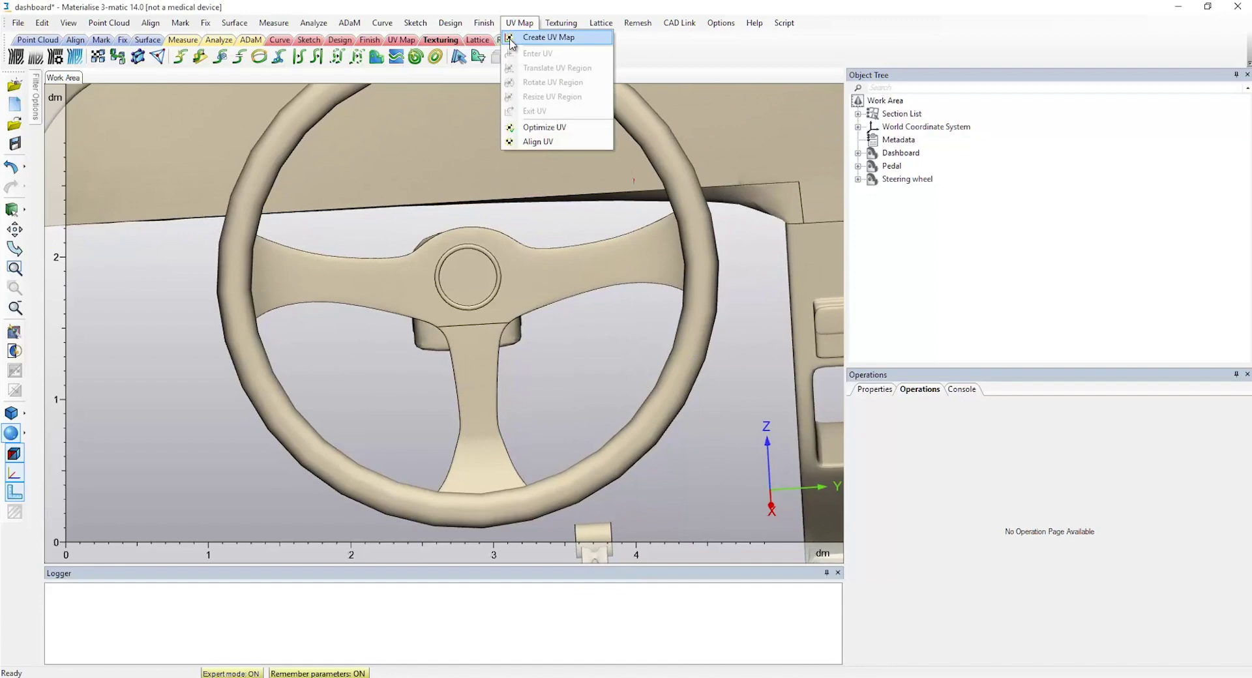
click(512, 39)
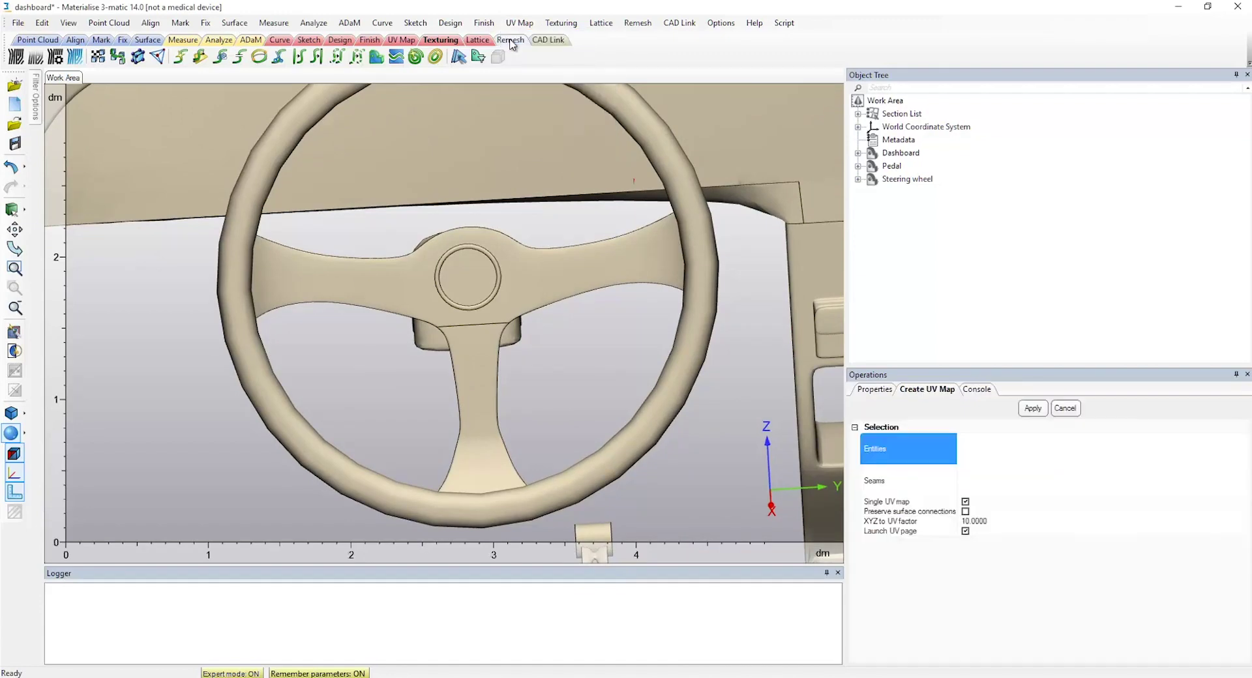
click(405, 287)
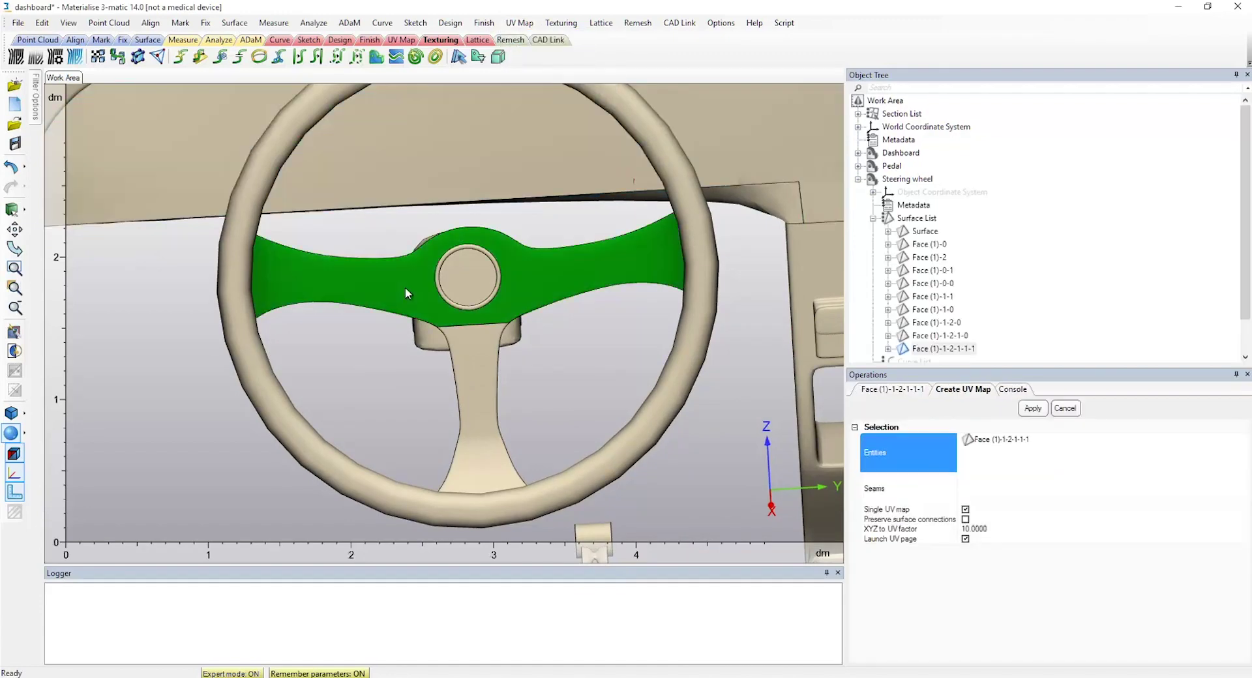
click(467, 345)
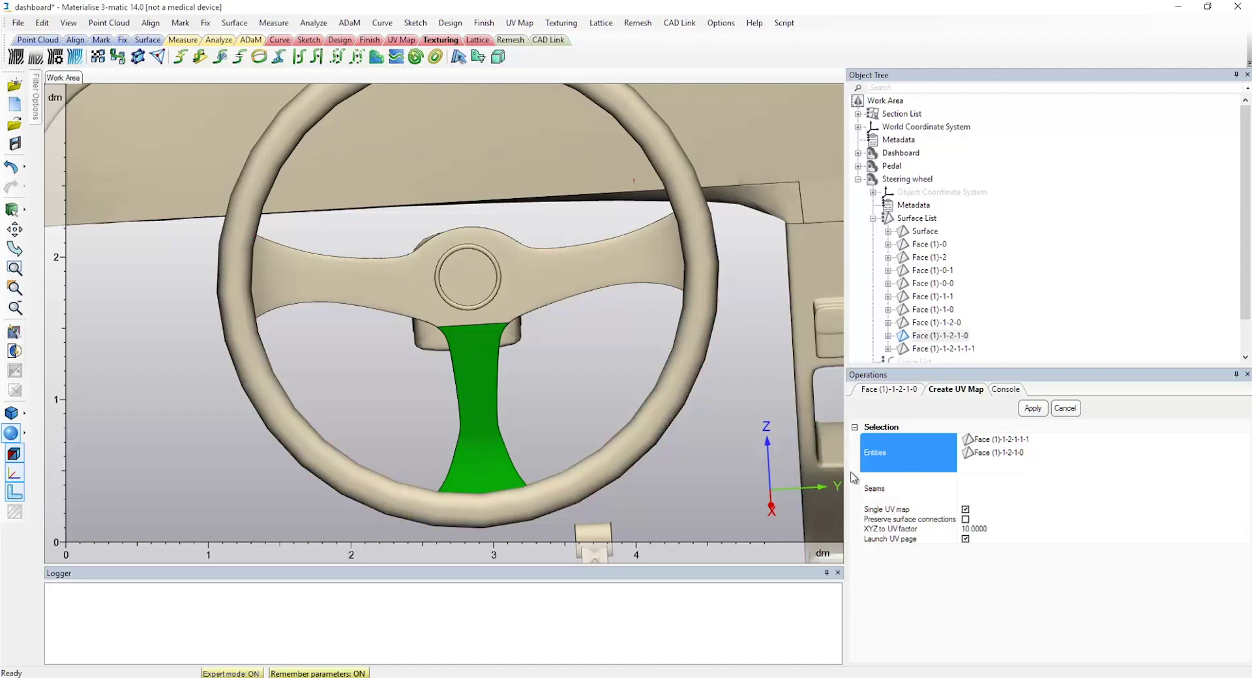
click(966, 520)
click(972, 530)
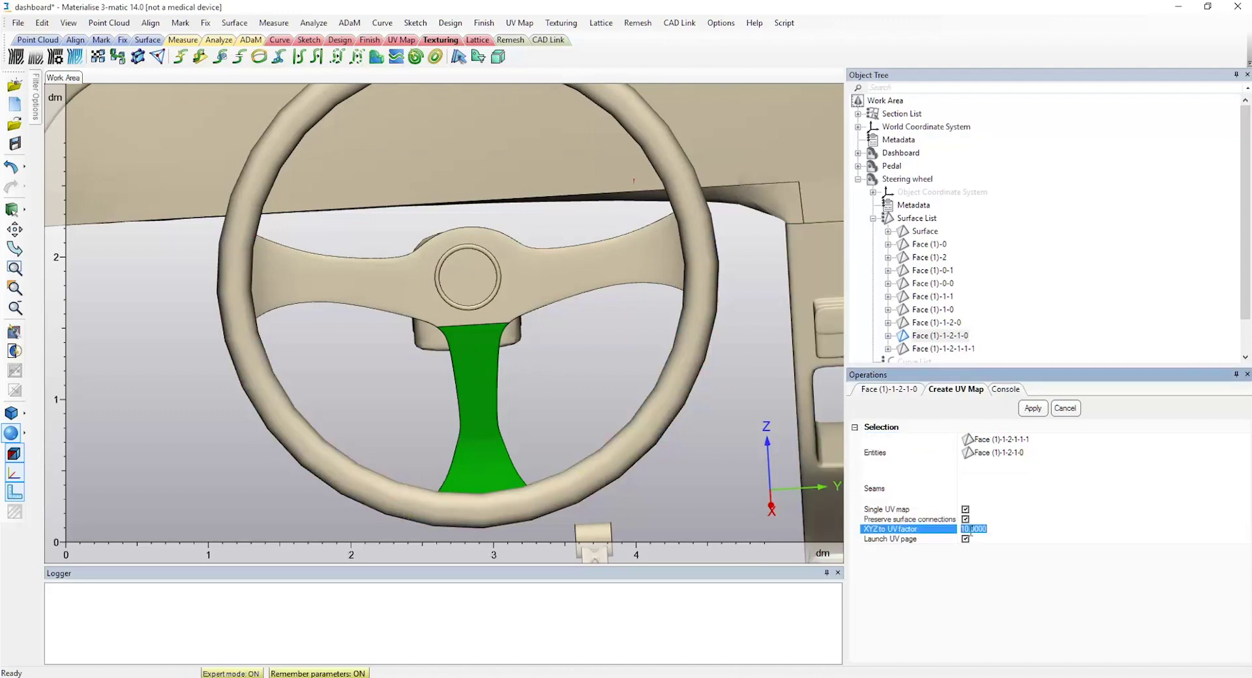
text(20)
key(Return)
click(1030, 409)
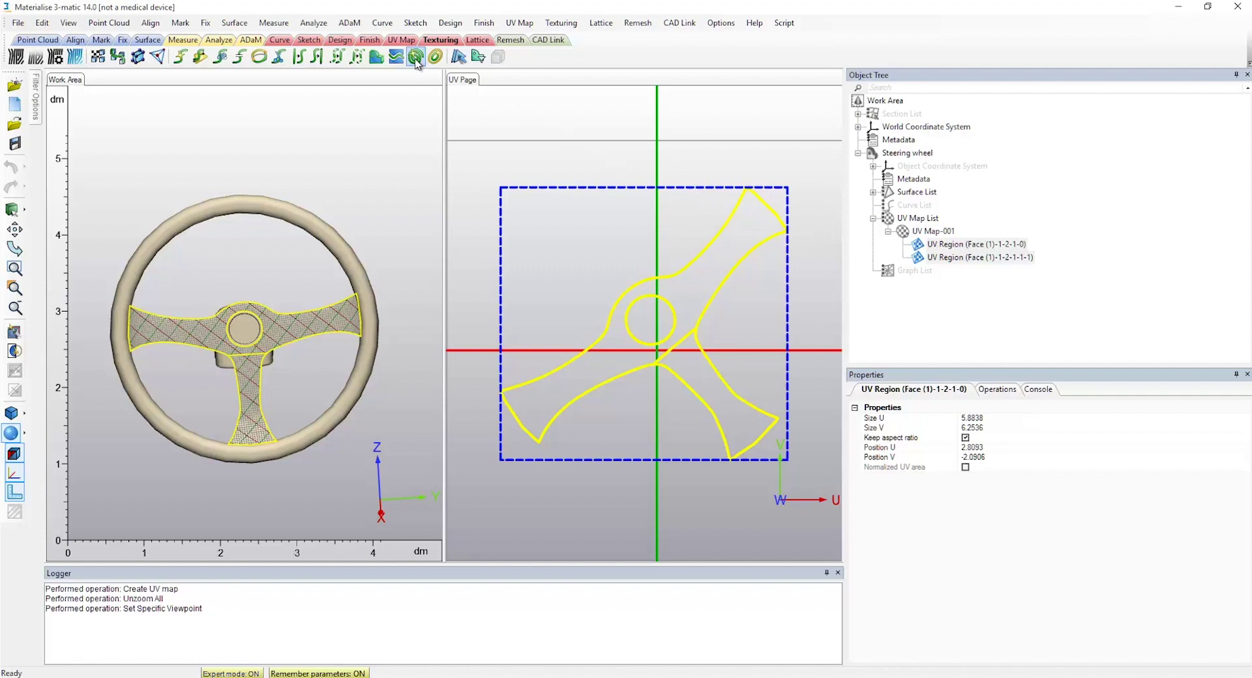
Step: Rotate the spokes' UV region about 34 degrees clockwise so the cross spoke is horizontal, then exit UV
click(520, 23)
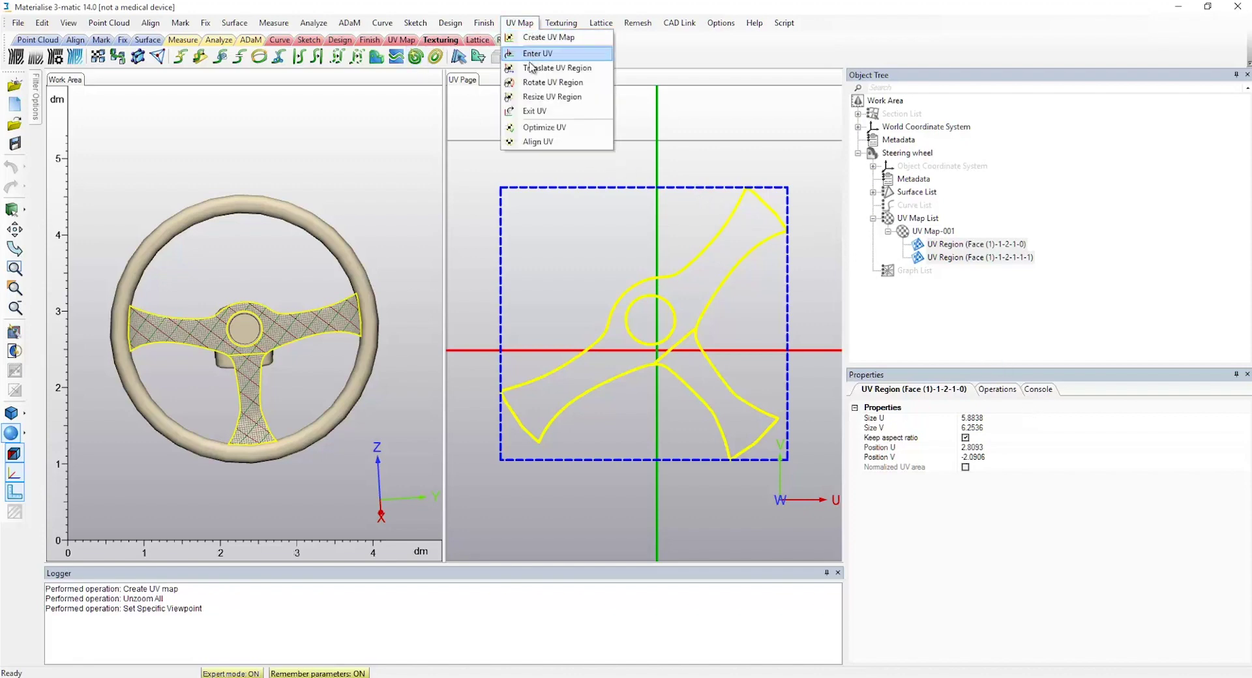
click(548, 82)
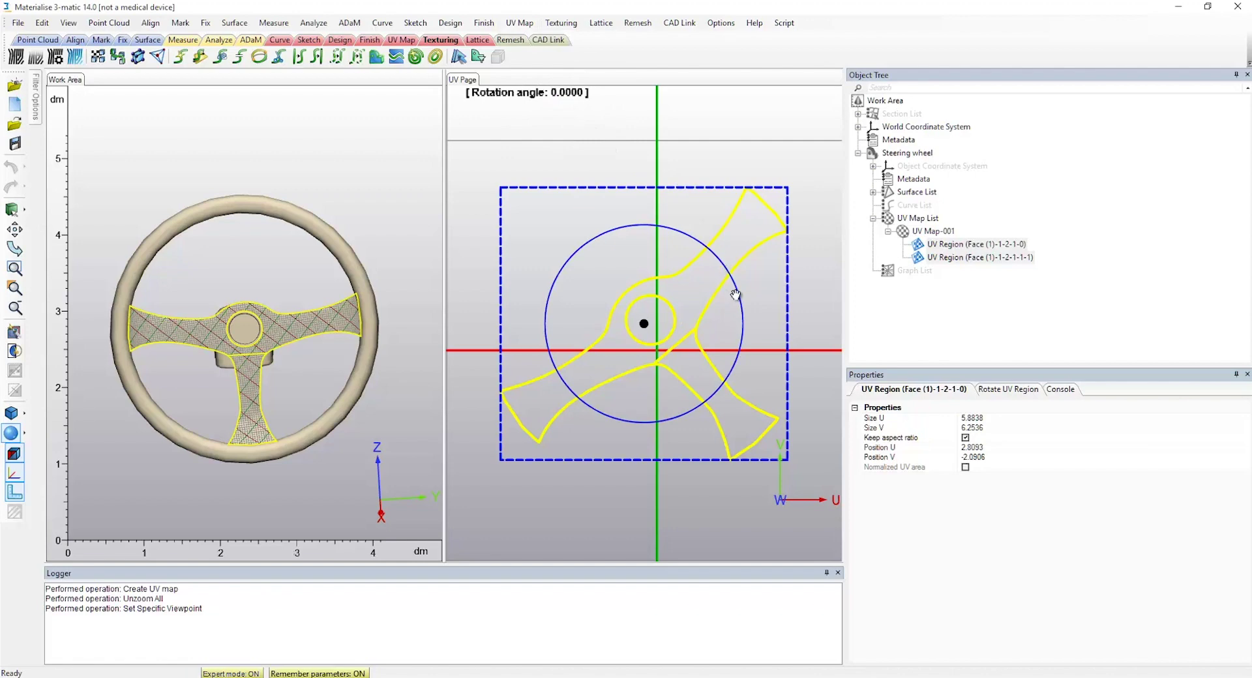
drag(735, 295, 712, 354)
scroll(652, 342, up, 5)
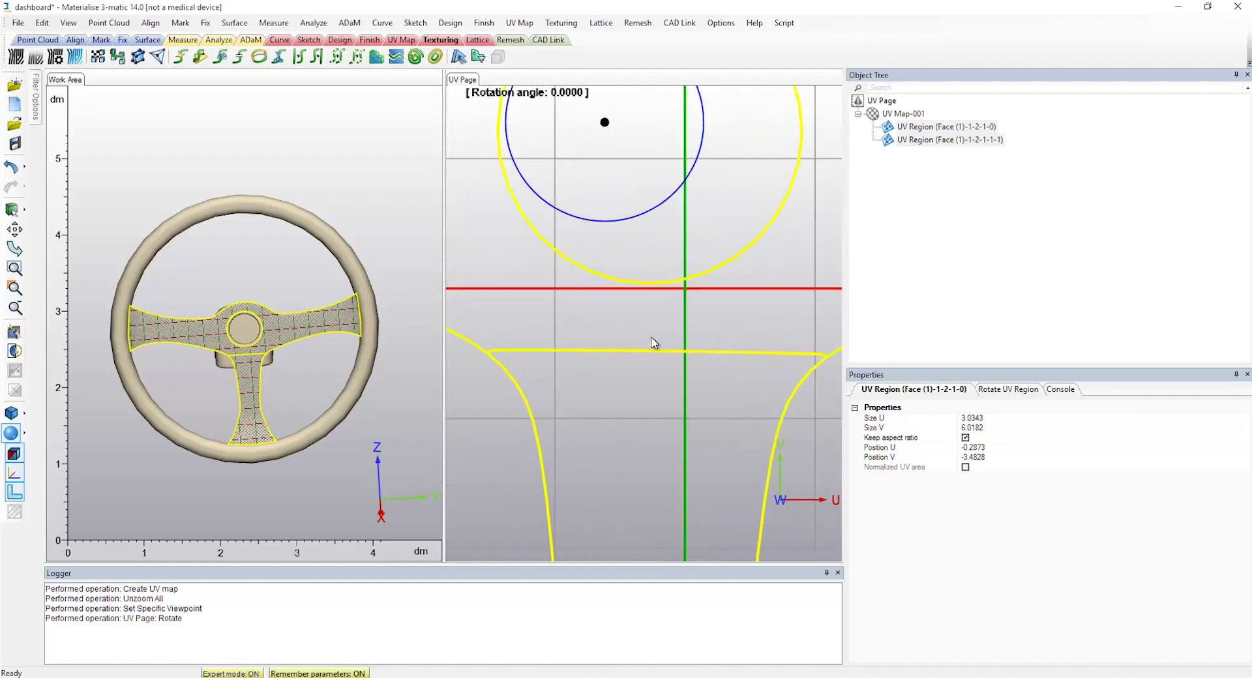
drag(636, 216, 636, 218)
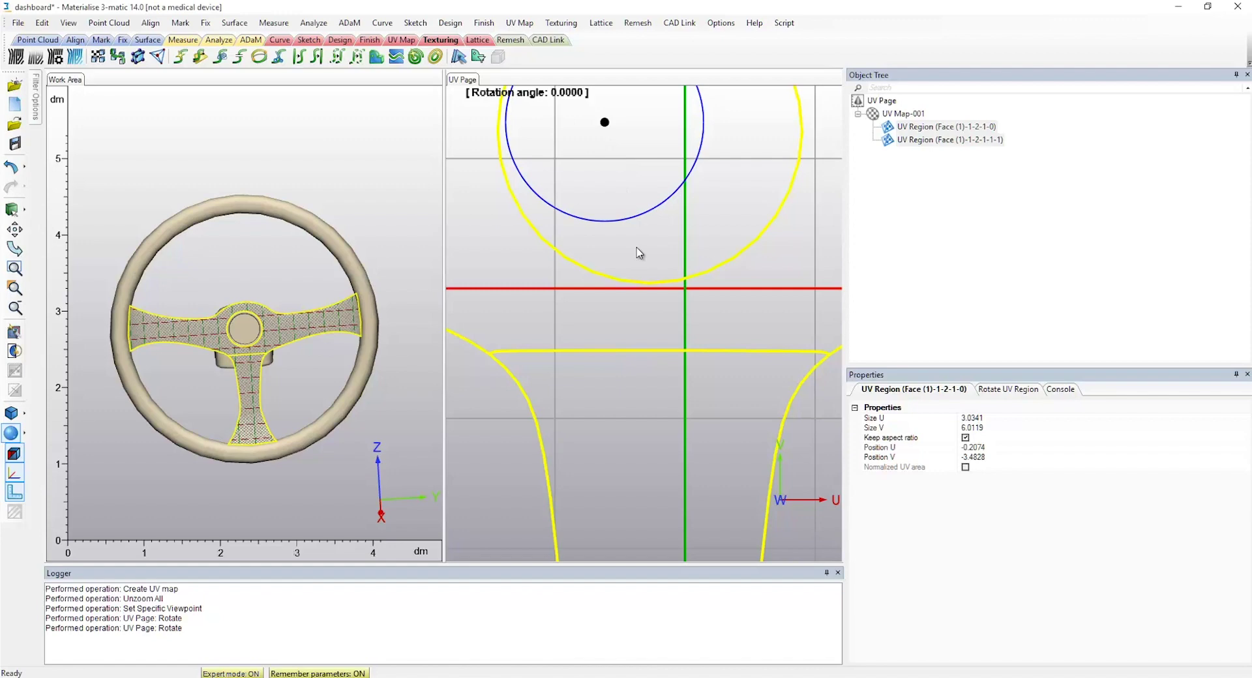
scroll(637, 354, down, 5)
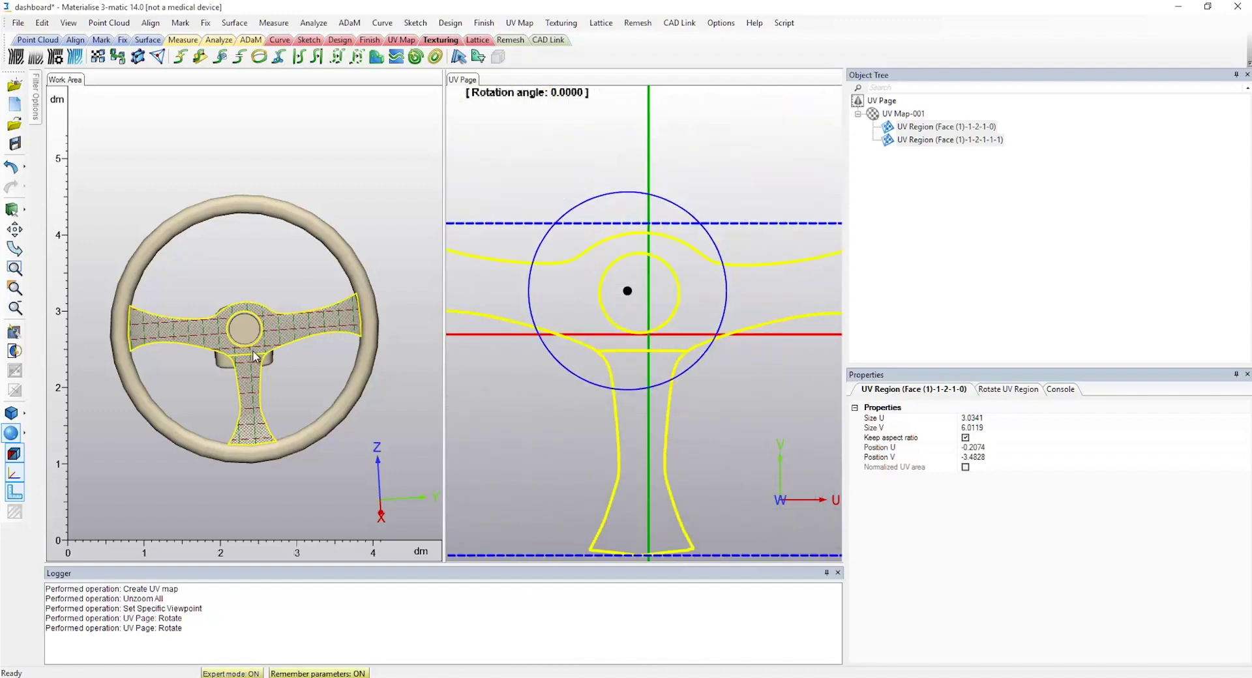
scroll(252, 350, up, 3)
scroll(254, 356, down, 2)
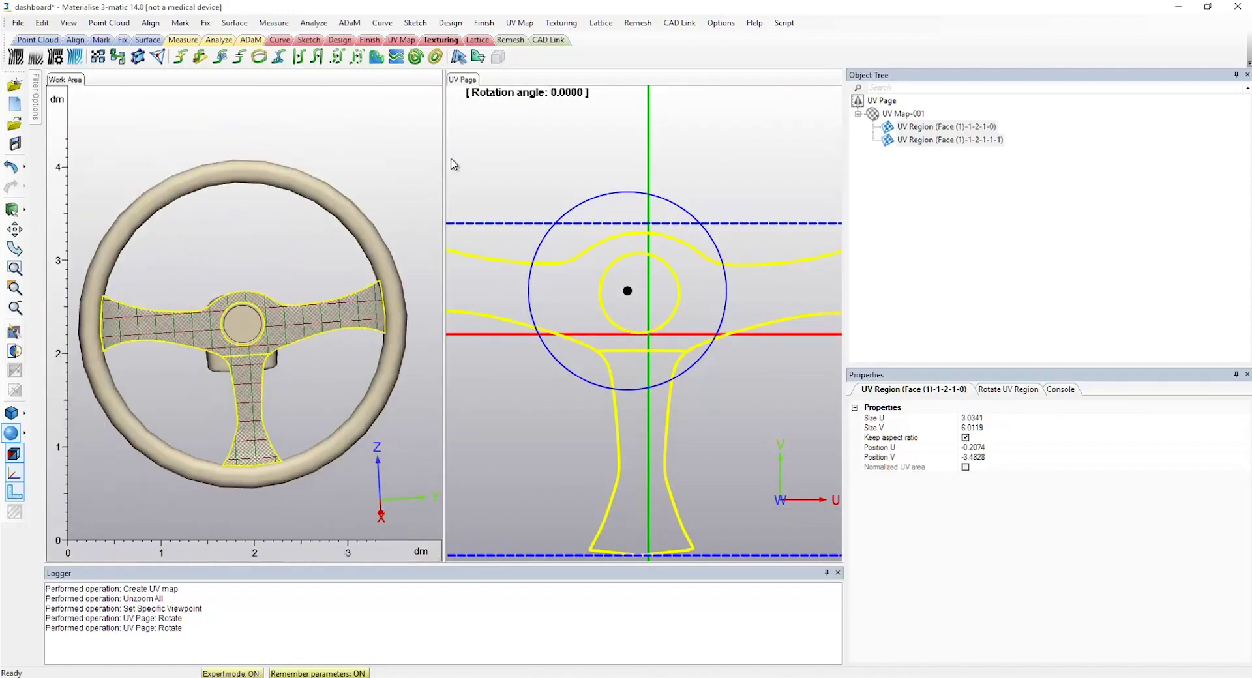
click(520, 23)
click(529, 112)
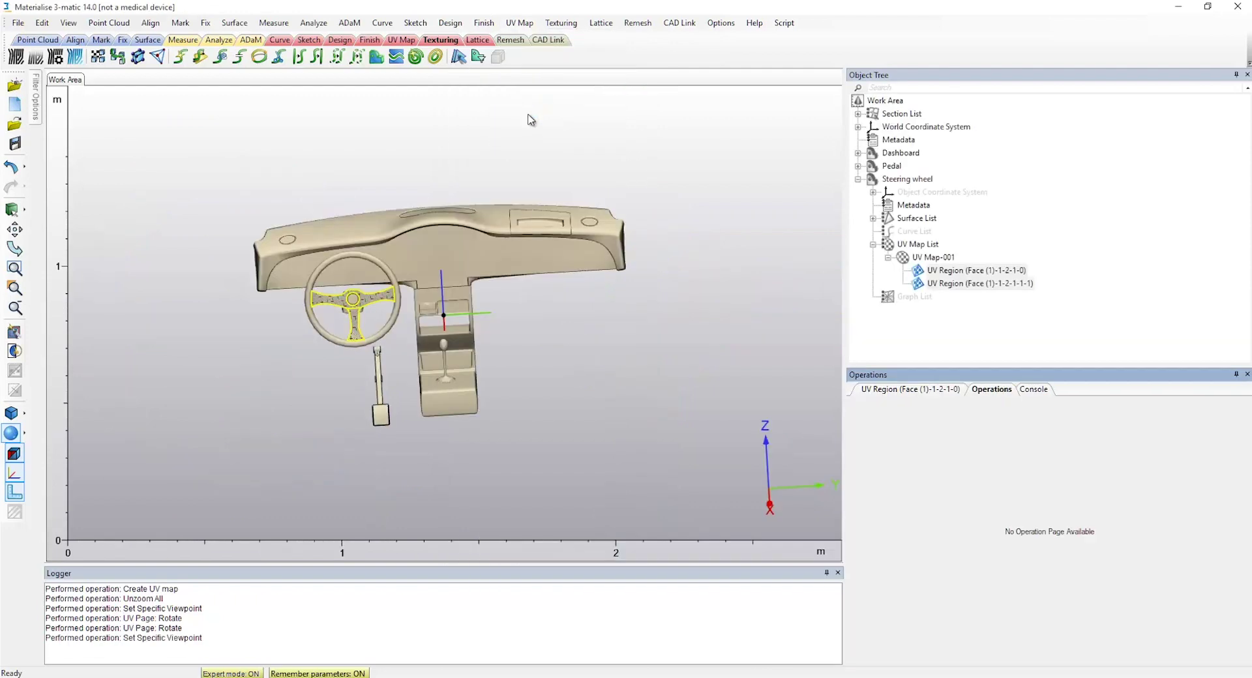
Step: Set up Align UV on UV Map-001 with the Manual (Open surface) method, ready to pick edges
click(525, 25)
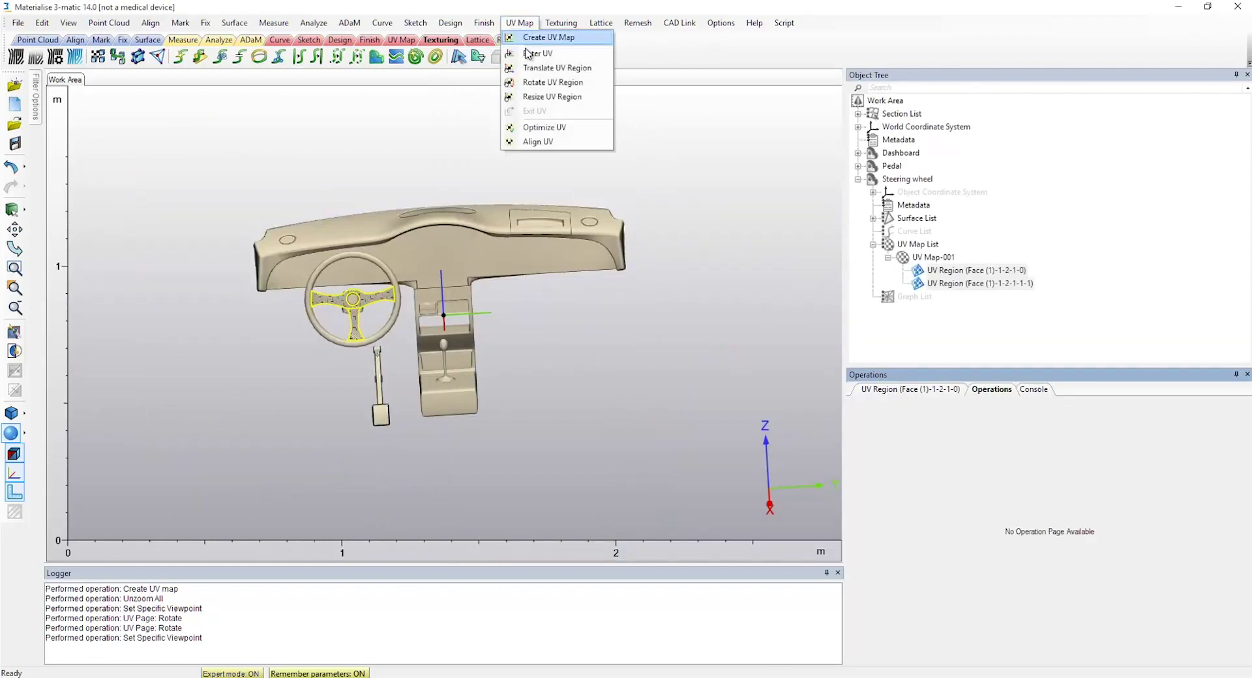
click(526, 142)
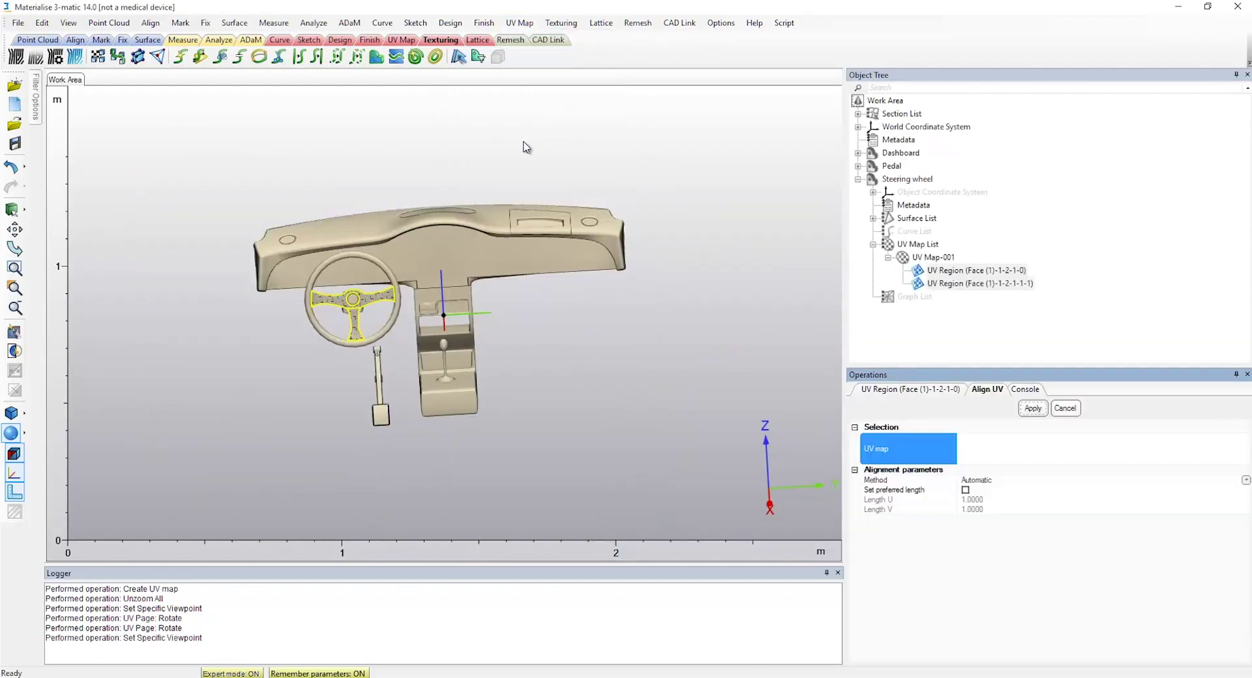
scroll(363, 324, up, 8)
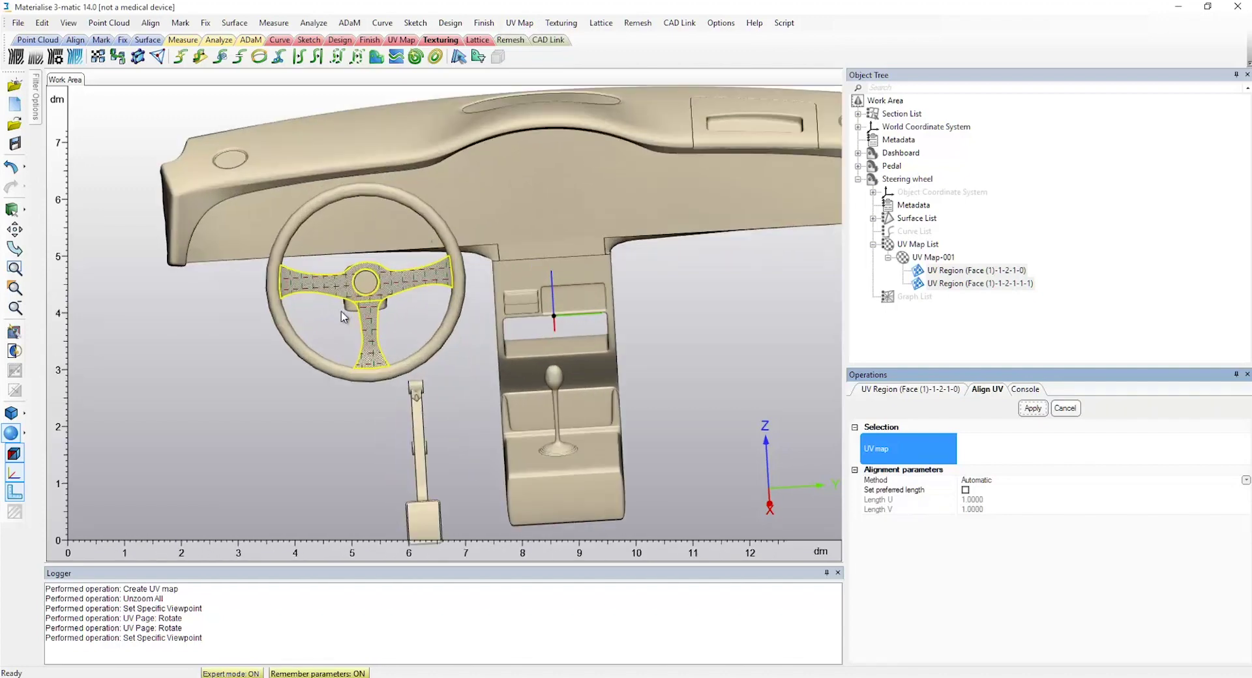
scroll(359, 284, up, 2)
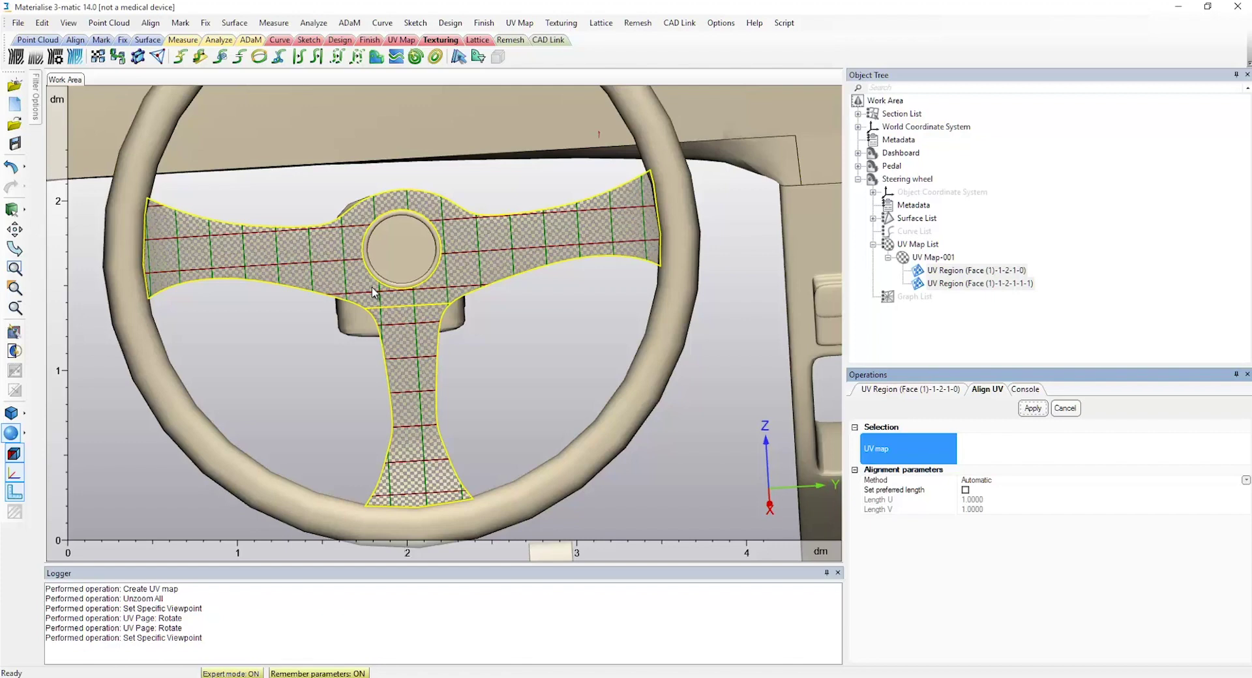
click(372, 289)
click(975, 492)
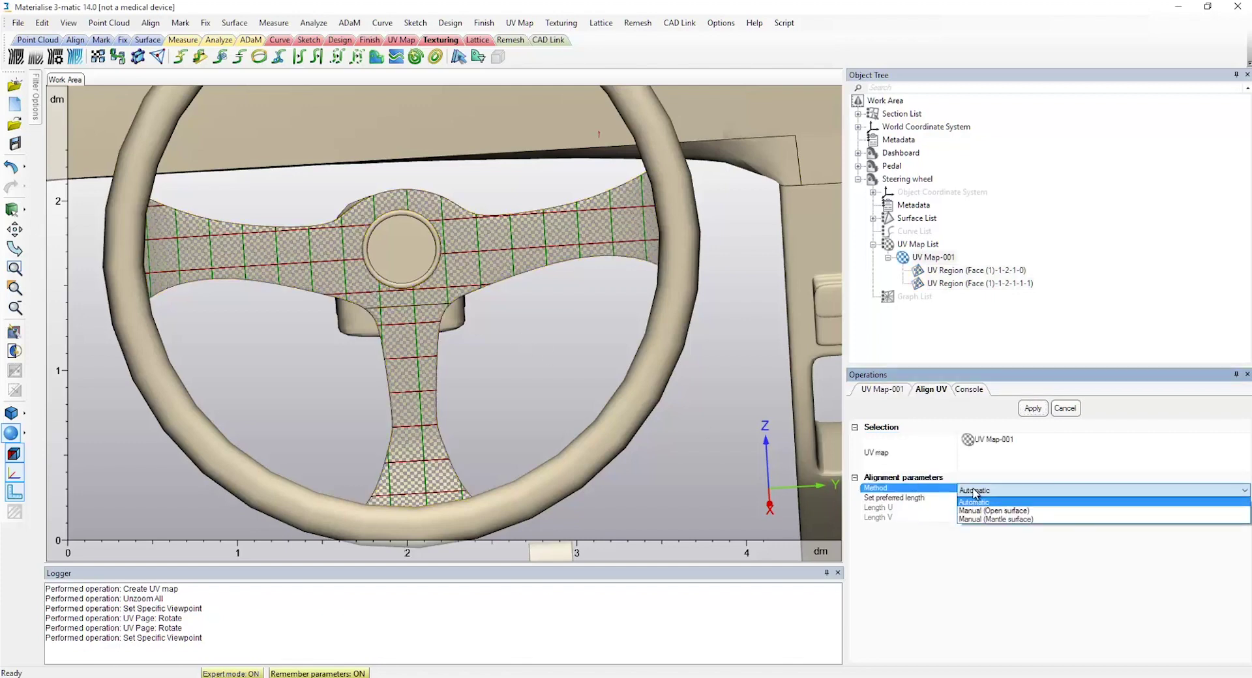
click(981, 511)
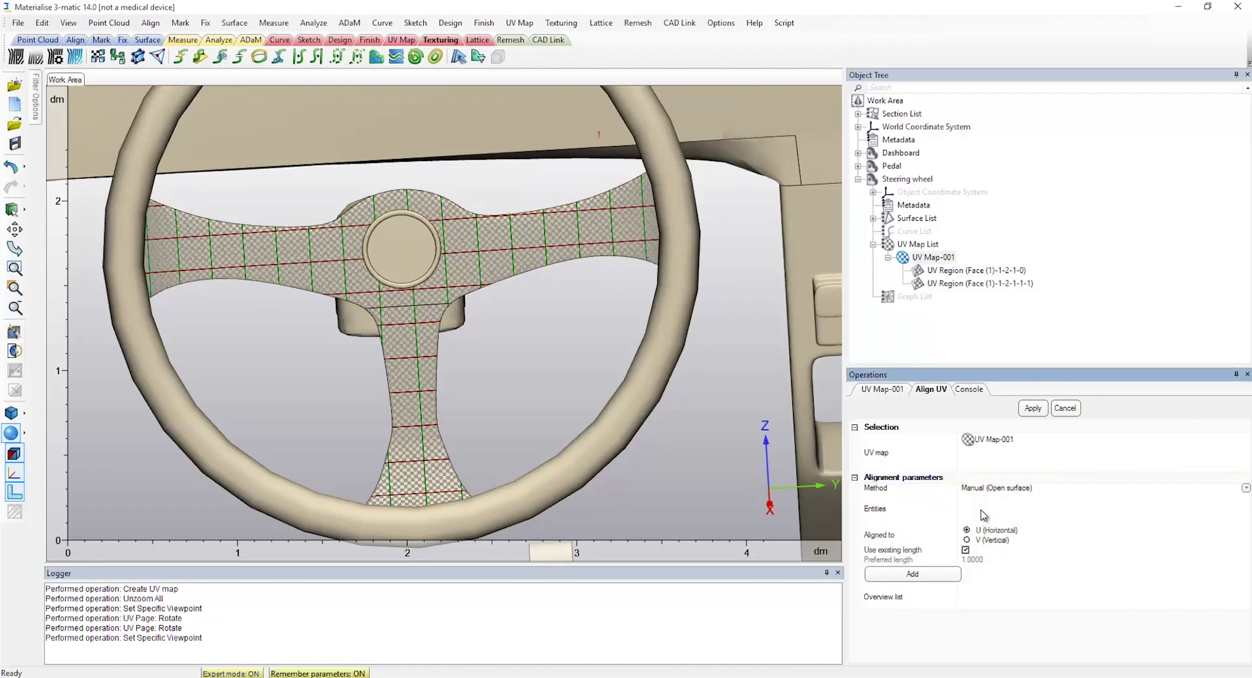
click(924, 511)
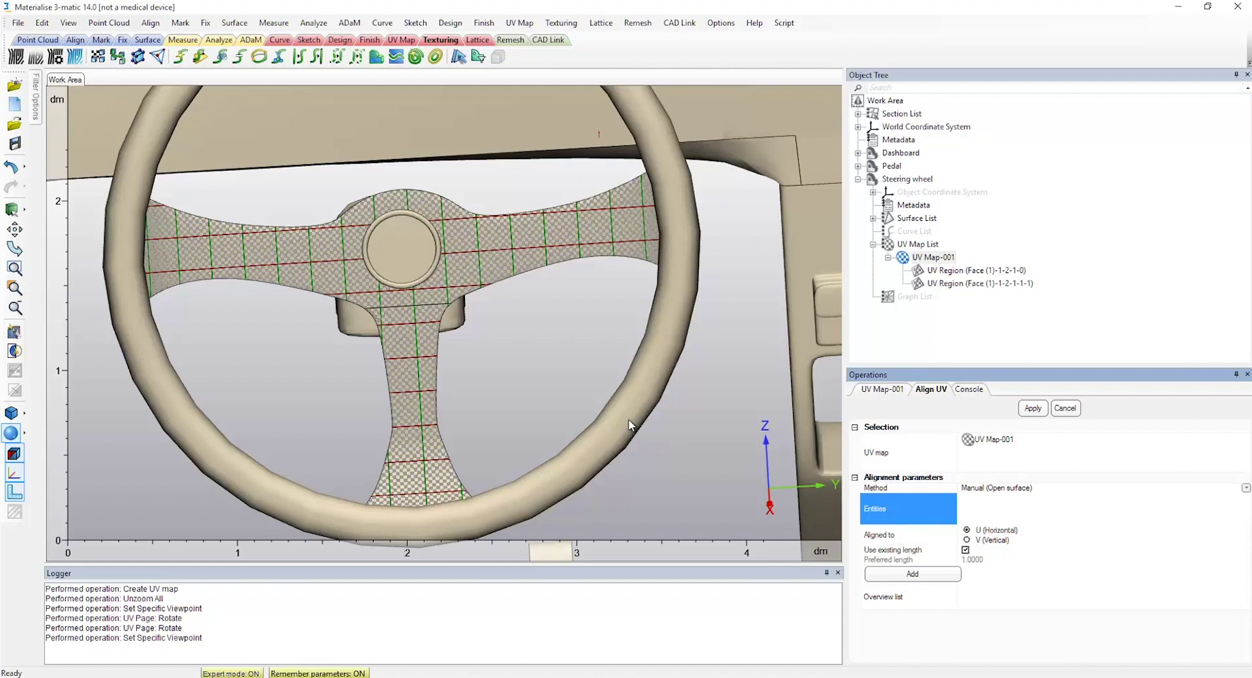
Step: Add U alignments on both upper spokes' Surface Fin edges with preferred length 7, not using existing length
click(353, 303)
click(391, 311)
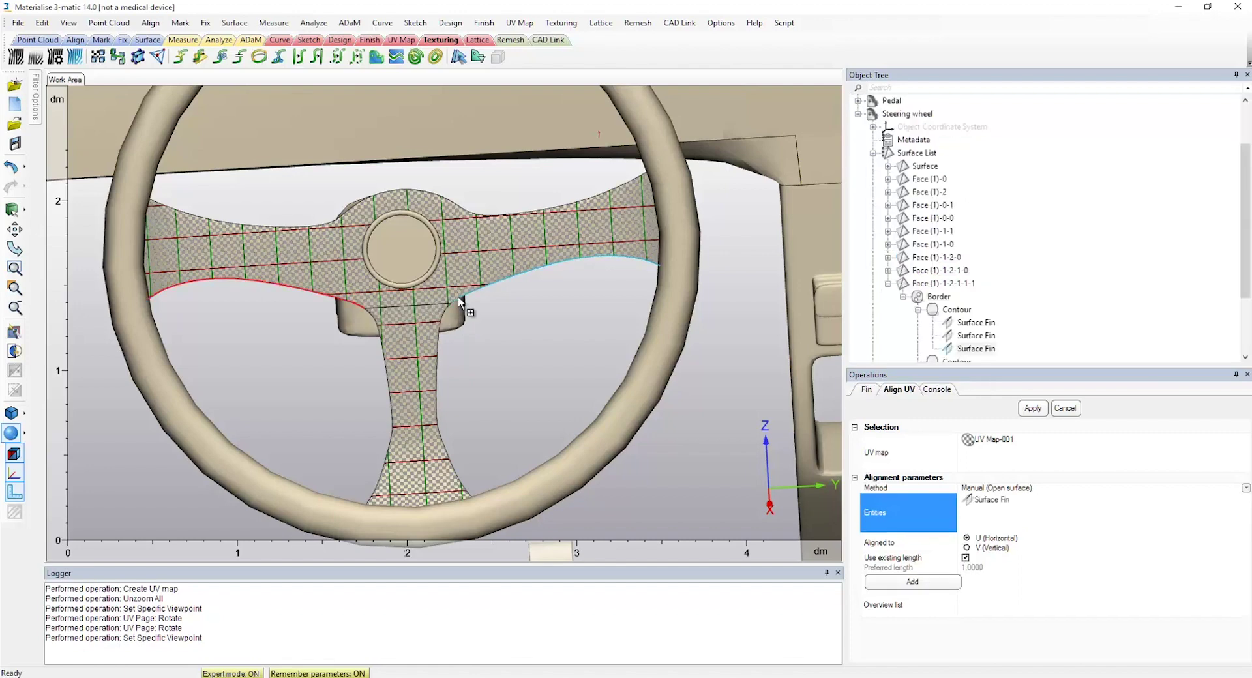
click(458, 296)
click(468, 309)
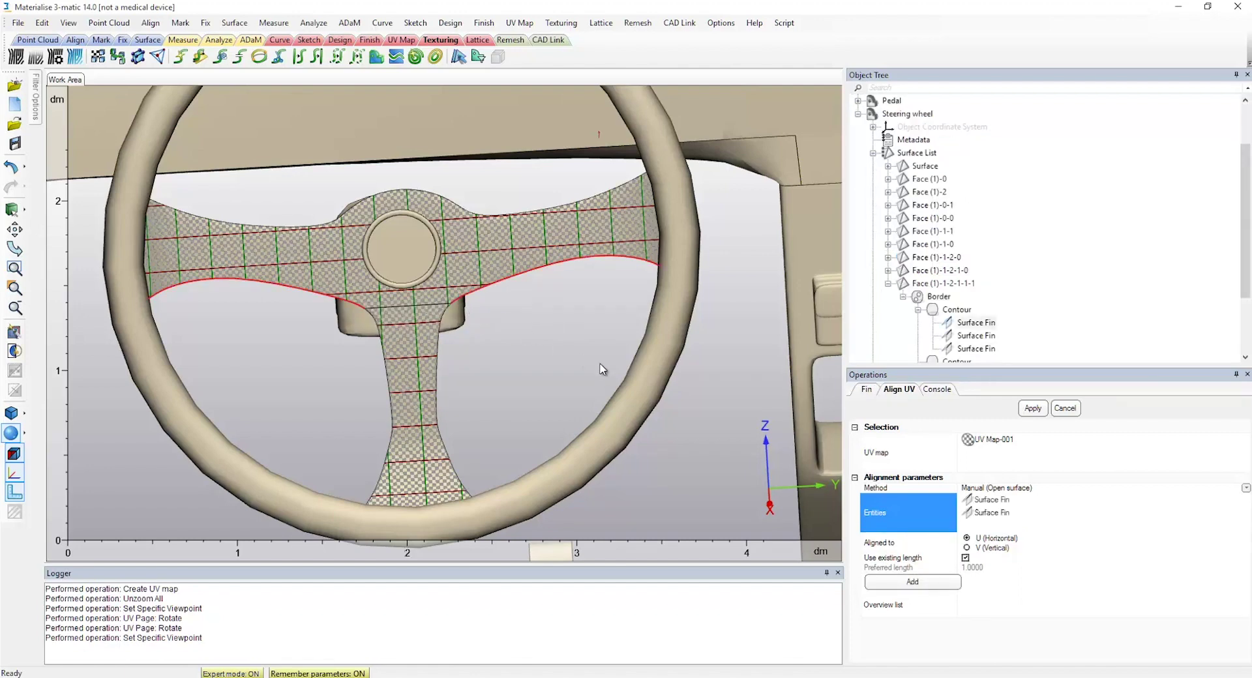
click(966, 558)
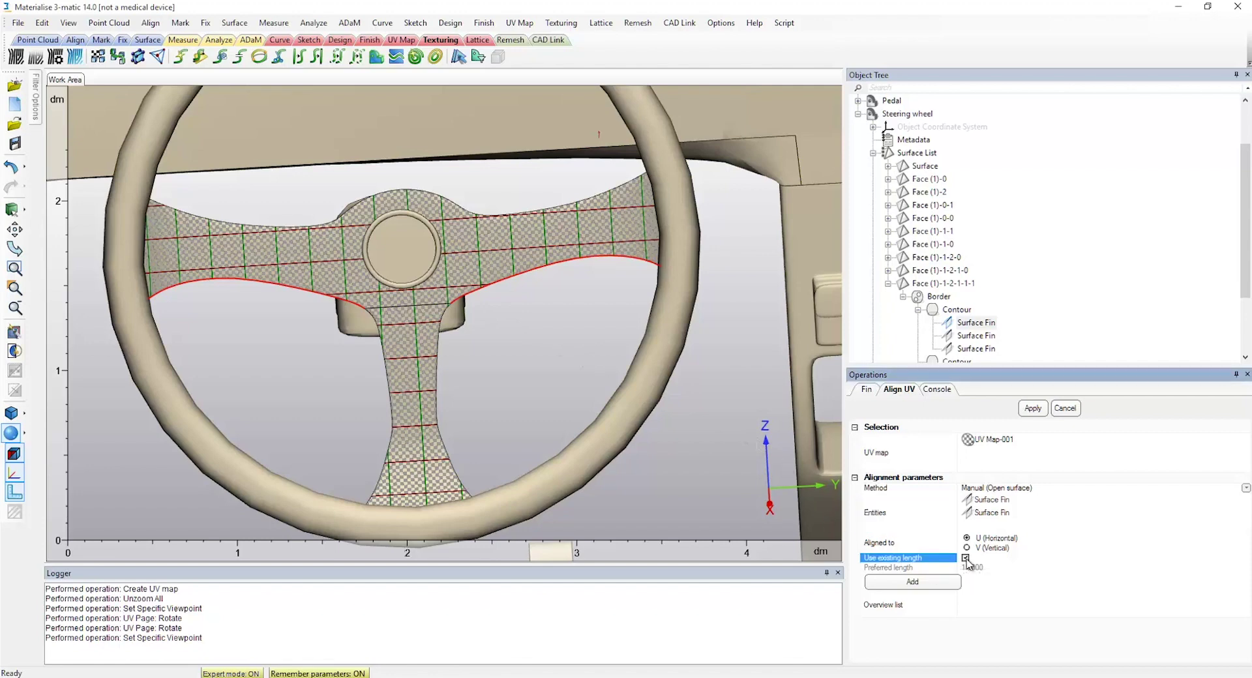
text(7)
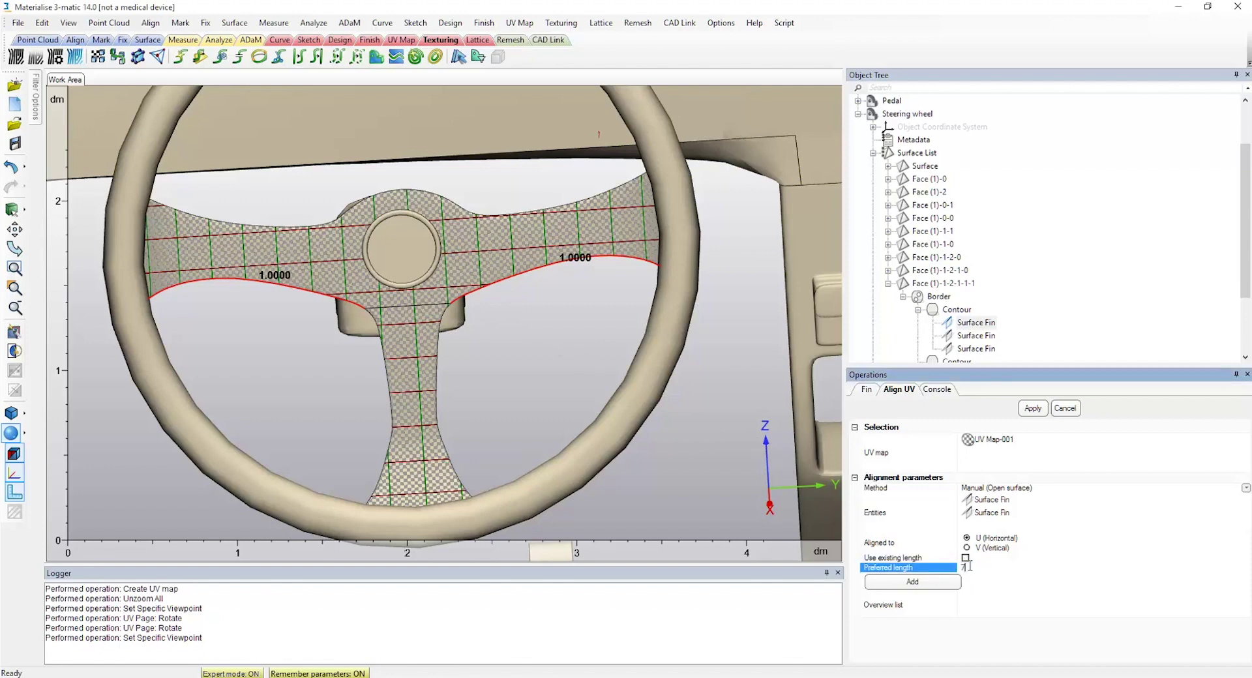
click(947, 582)
Step: Add the lower spoke's Surface Fin edge at preferred length 2 and apply the alignment
click(911, 510)
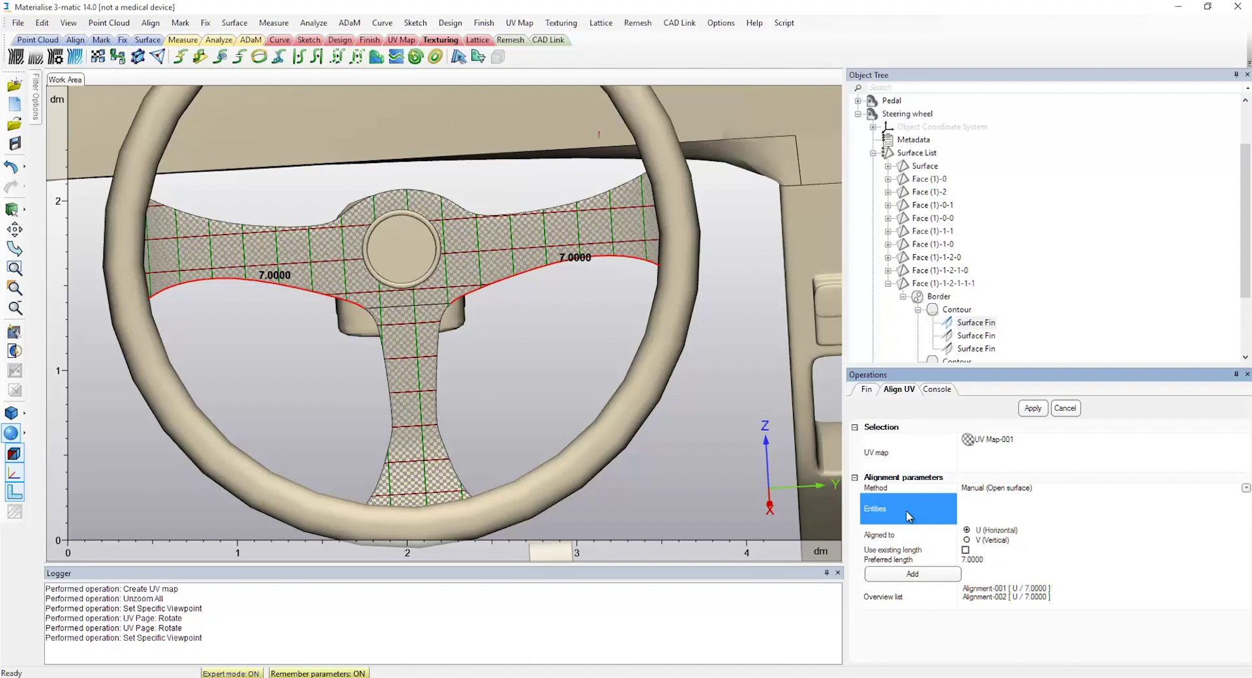
click(408, 309)
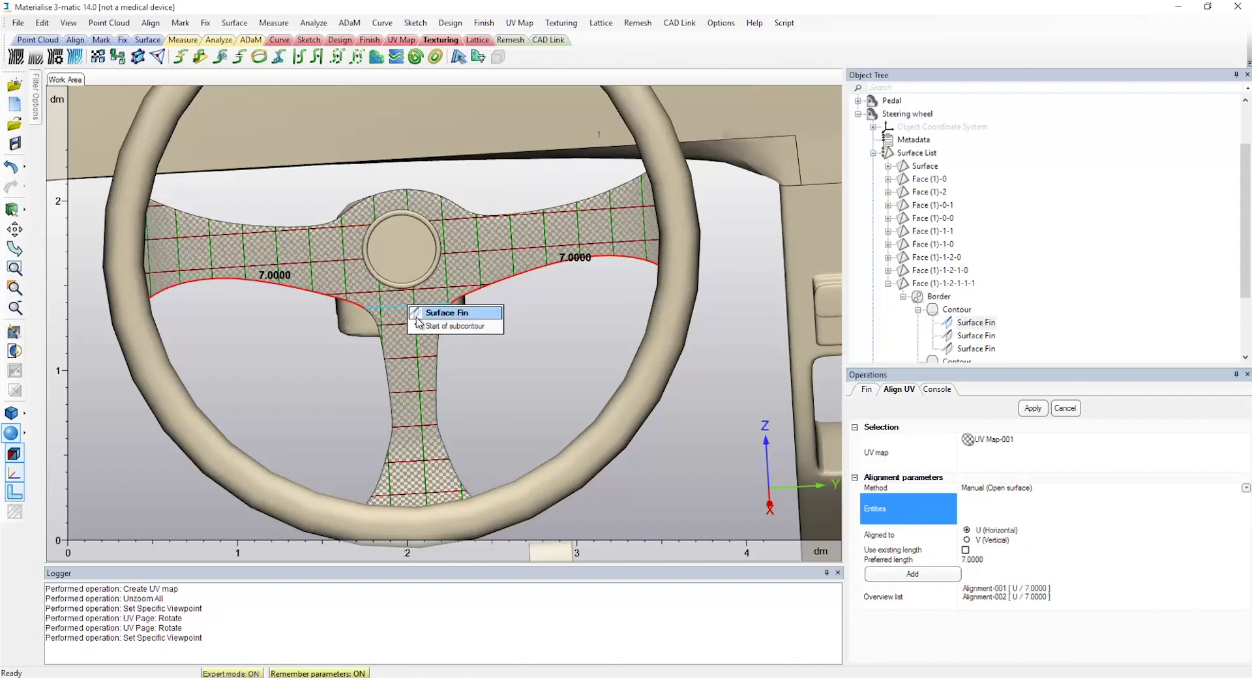
click(430, 313)
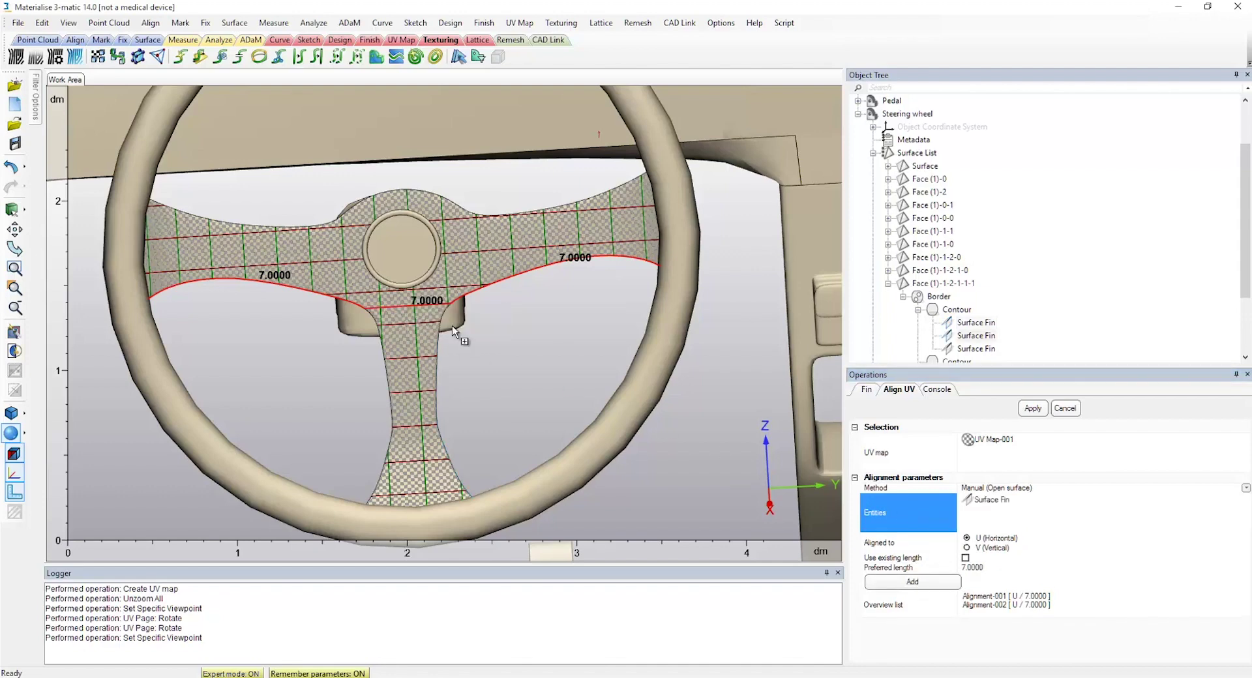
click(973, 568)
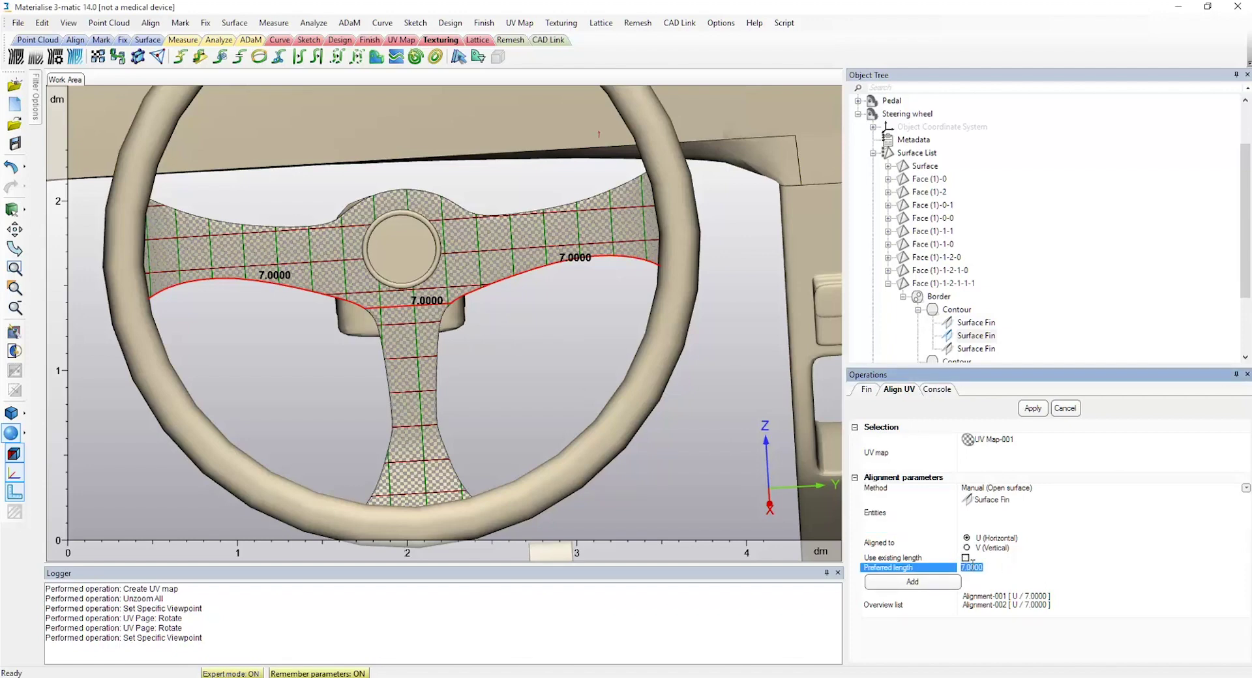
text(2)
click(926, 583)
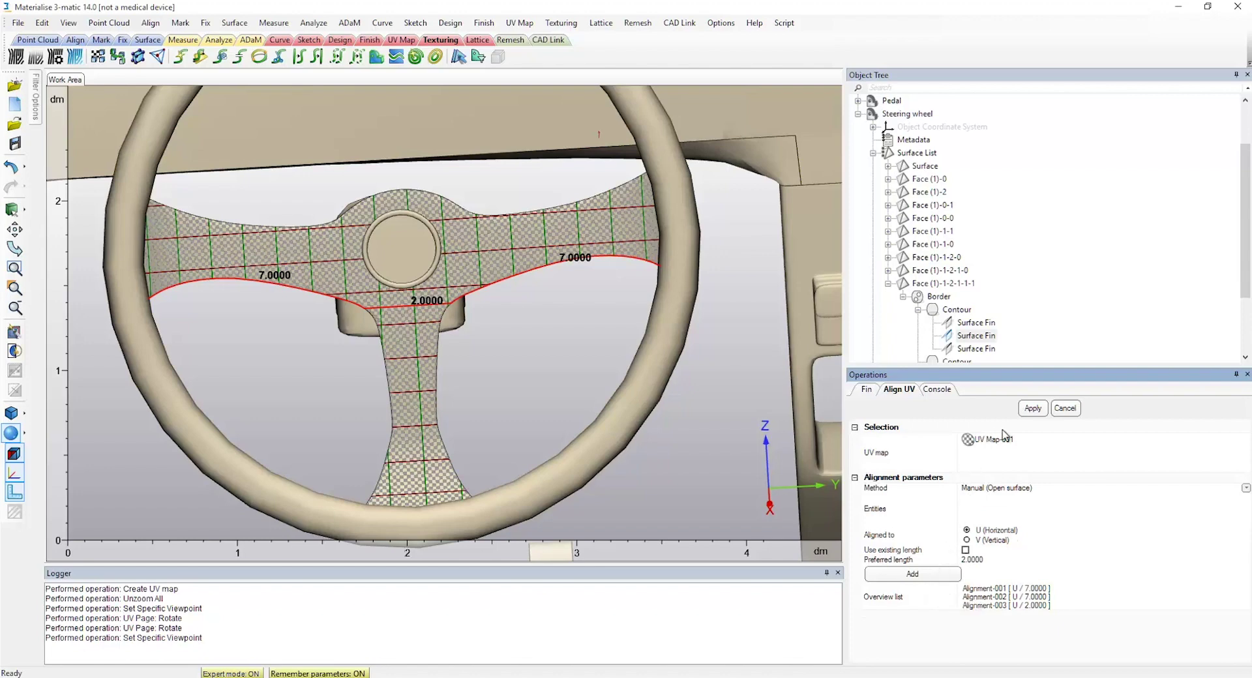
click(1033, 408)
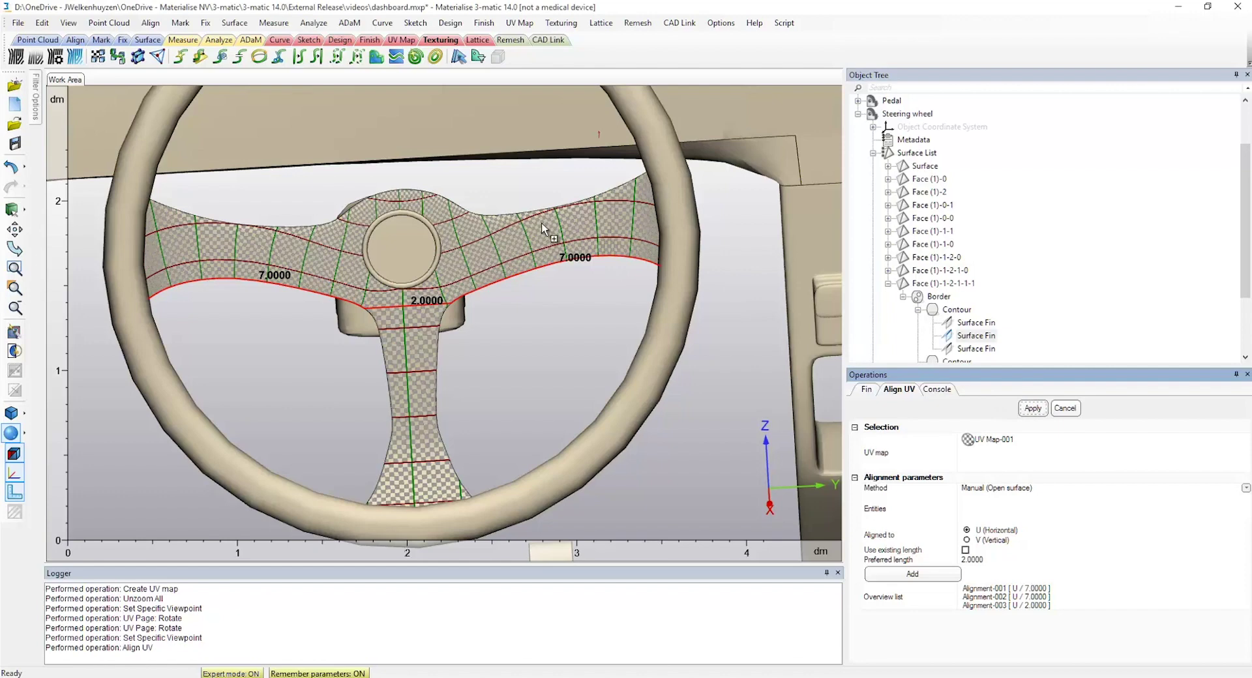
Step: Texture the spokes with 025_zigzag.png through the steering wheel's UV Map-001, with Launch UV page off
click(558, 24)
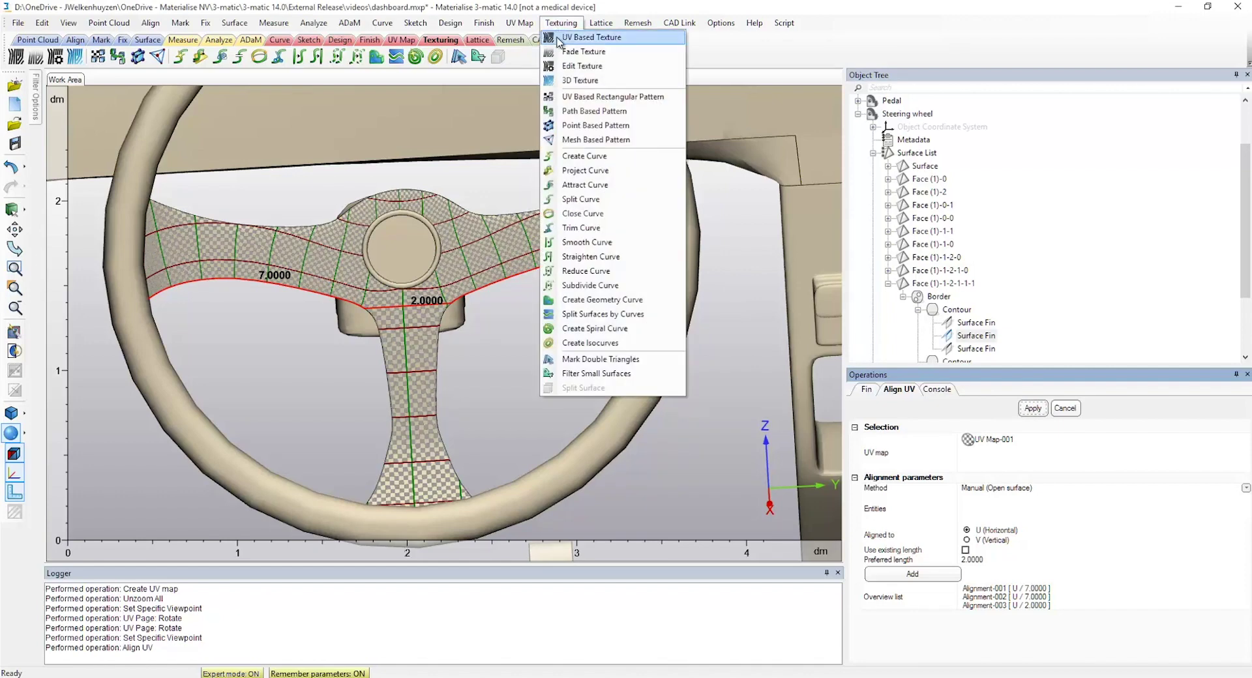
click(587, 38)
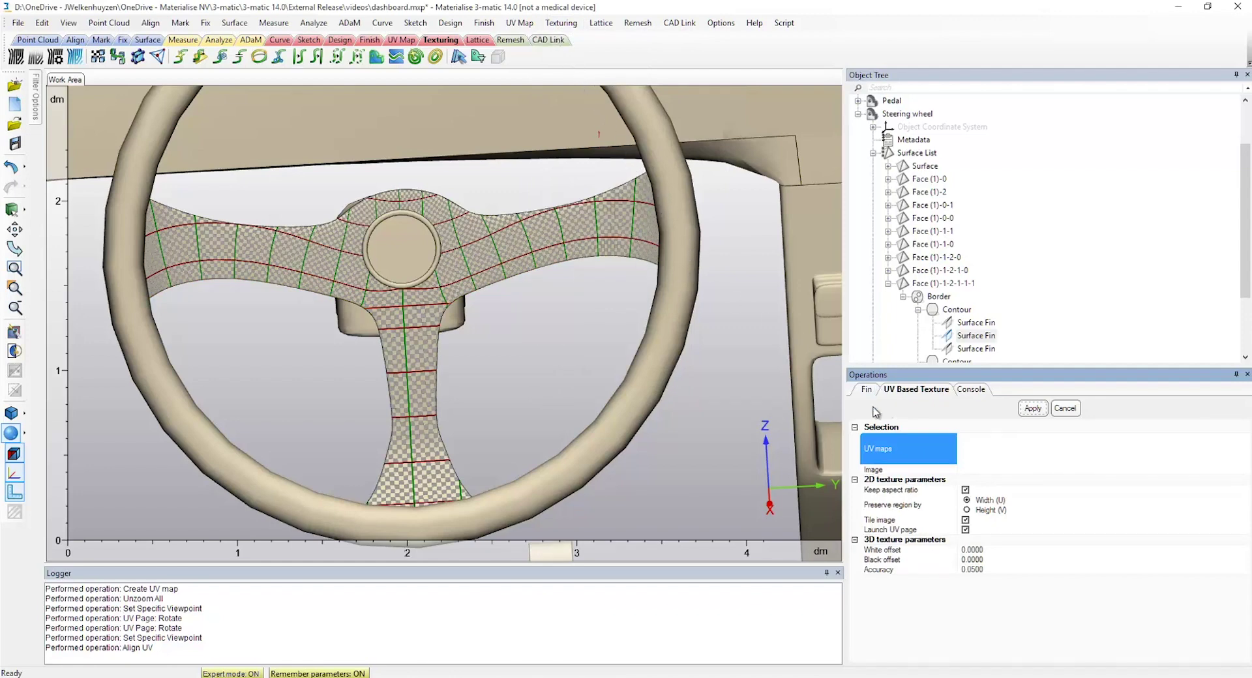
click(509, 233)
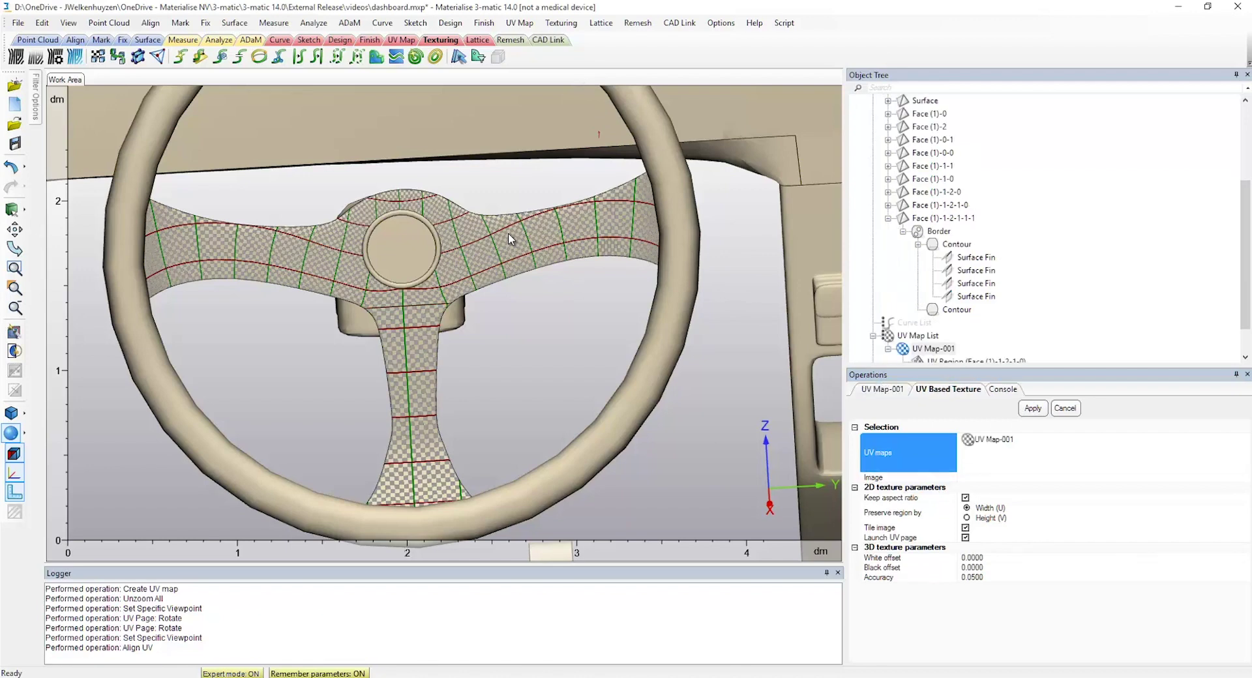
click(967, 477)
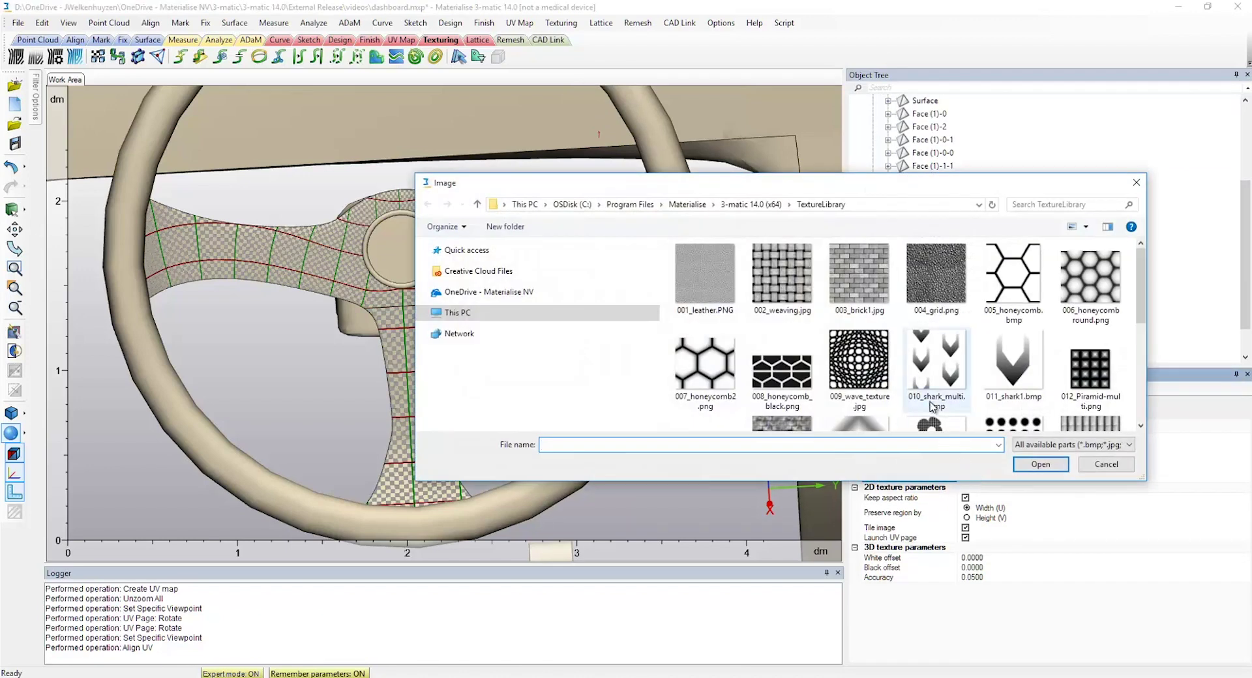
scroll(931, 403, down, 4)
scroll(928, 391, up, 3)
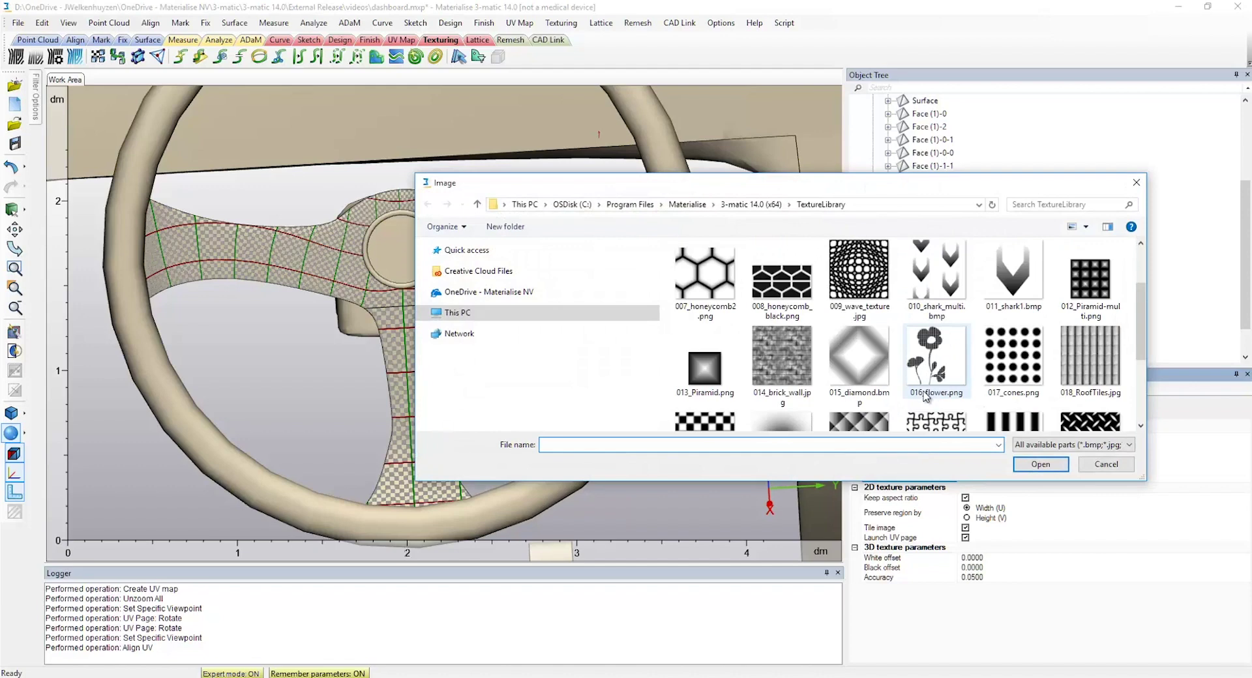
scroll(927, 391, down, 2)
click(708, 384)
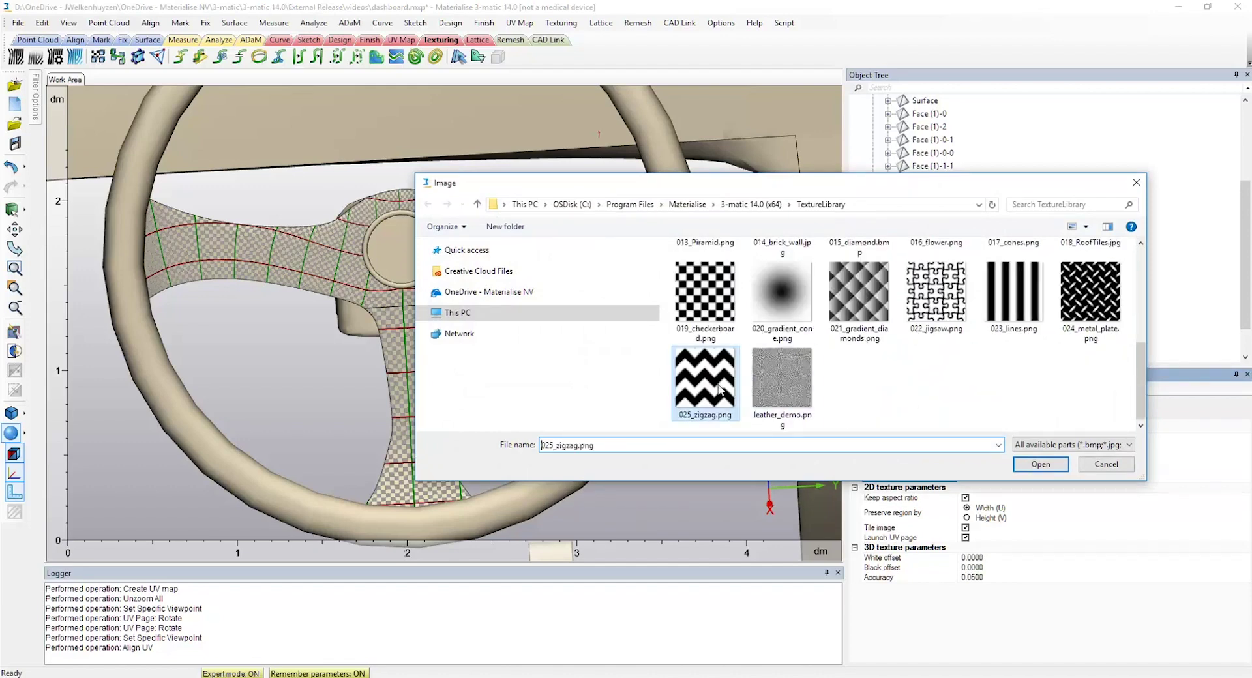
click(1040, 464)
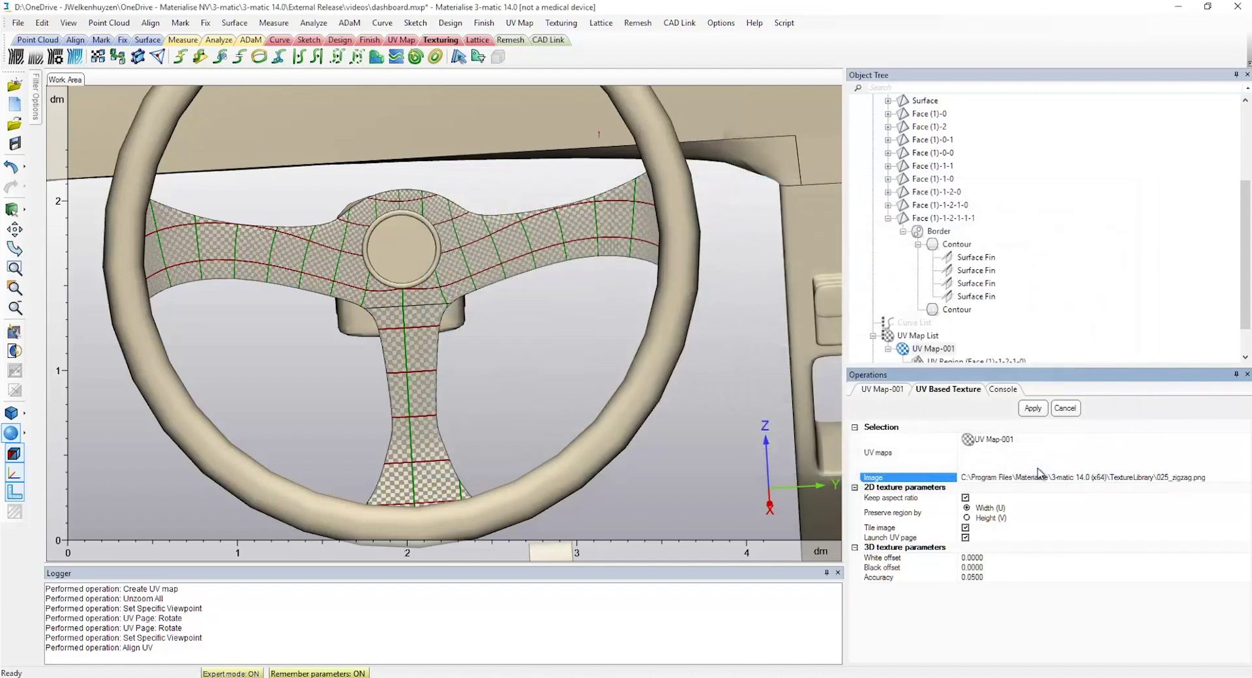
click(966, 538)
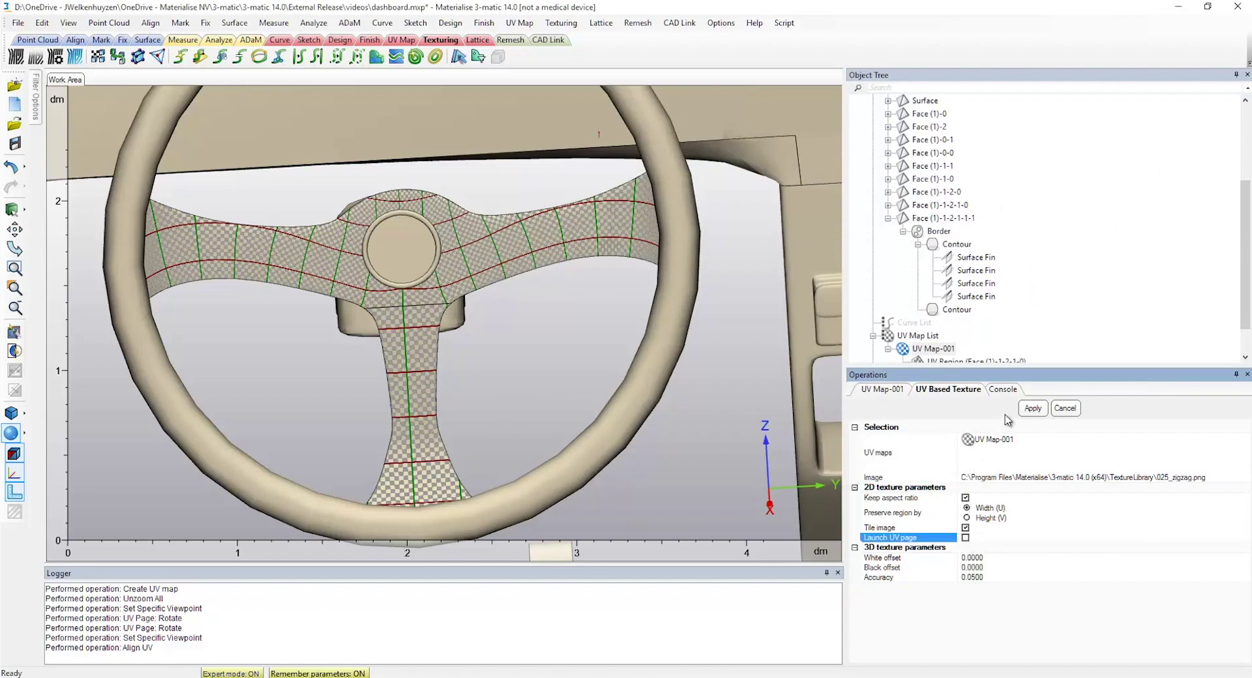
click(1024, 411)
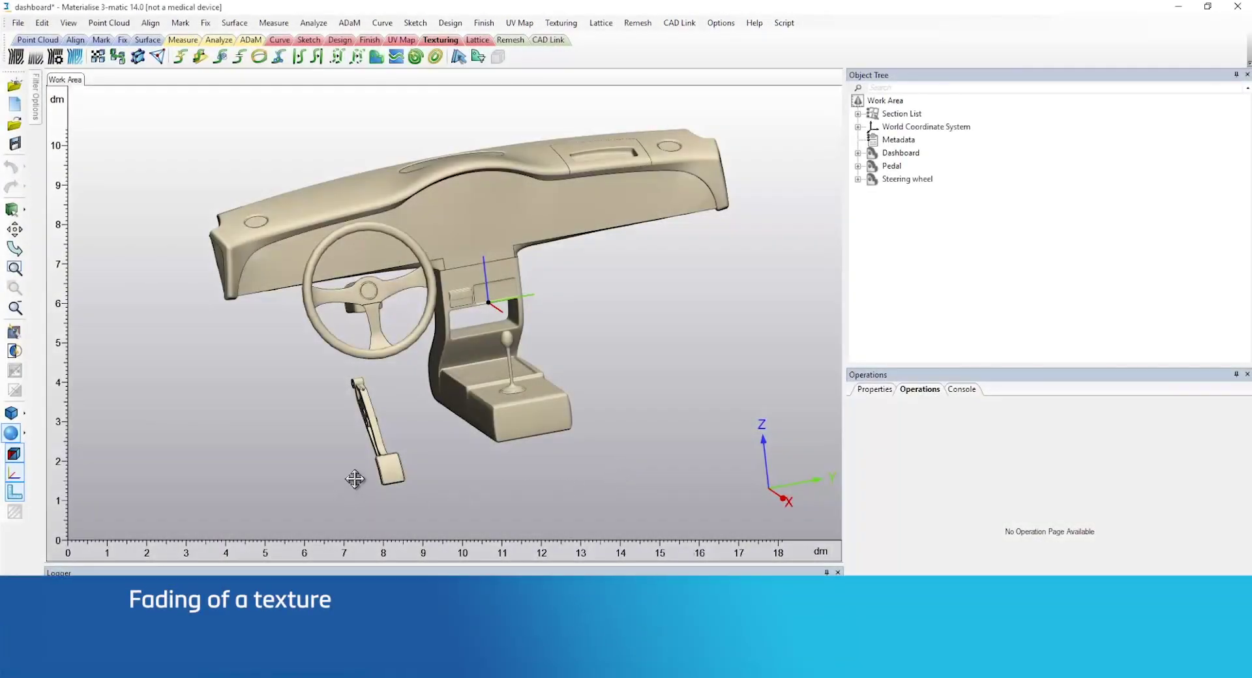
Step: Create single UV map UV Map-010 on the pedal's foot pad surface, without launching the UV page
middle_drag(355, 481, 424, 415)
scroll(405, 377, up, 3)
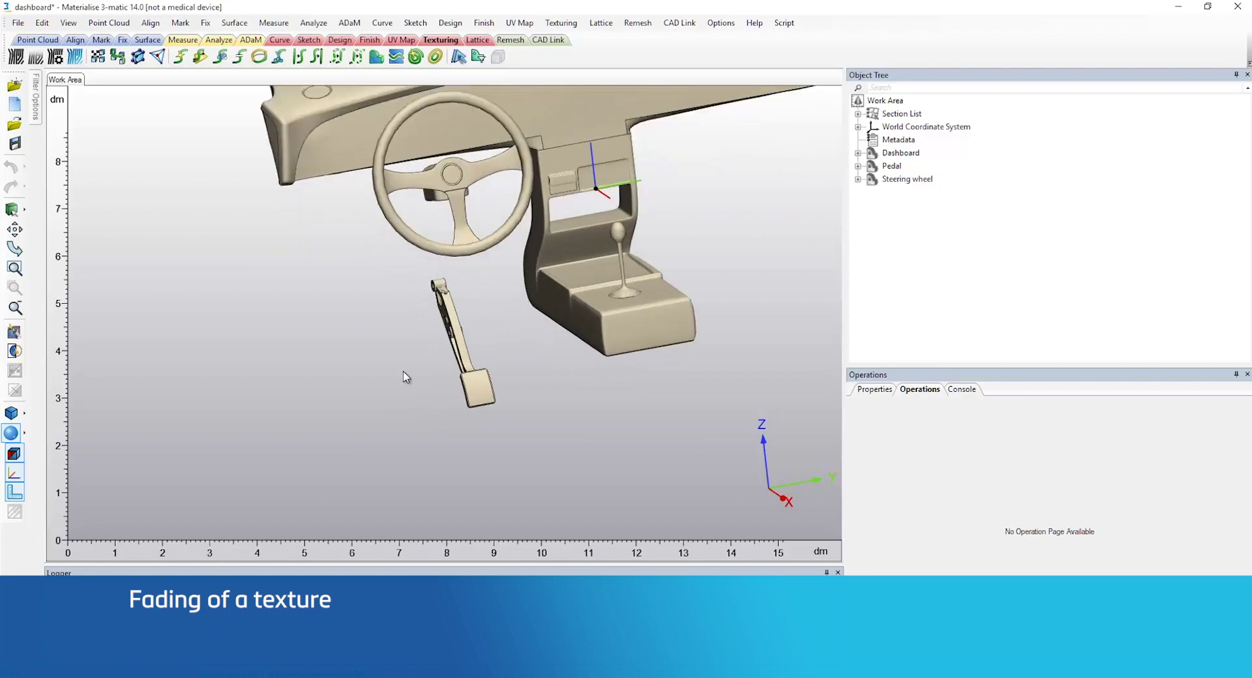
scroll(405, 377, up, 5)
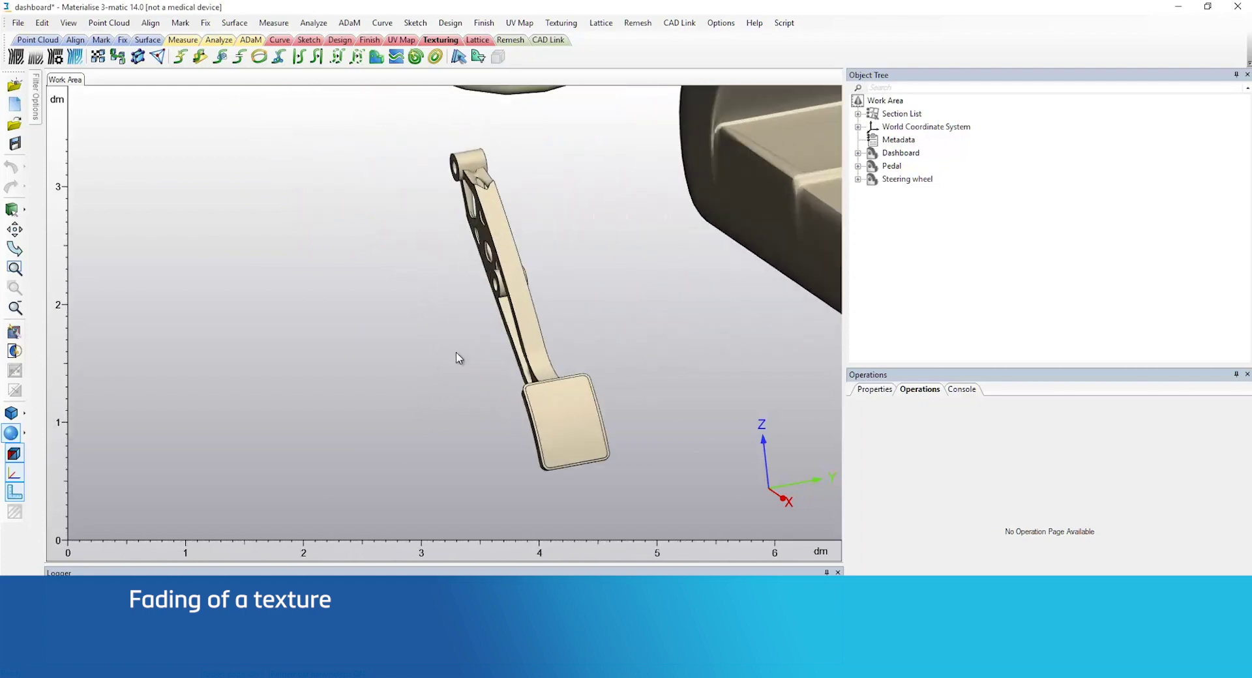
middle_drag(433, 364, 402, 360)
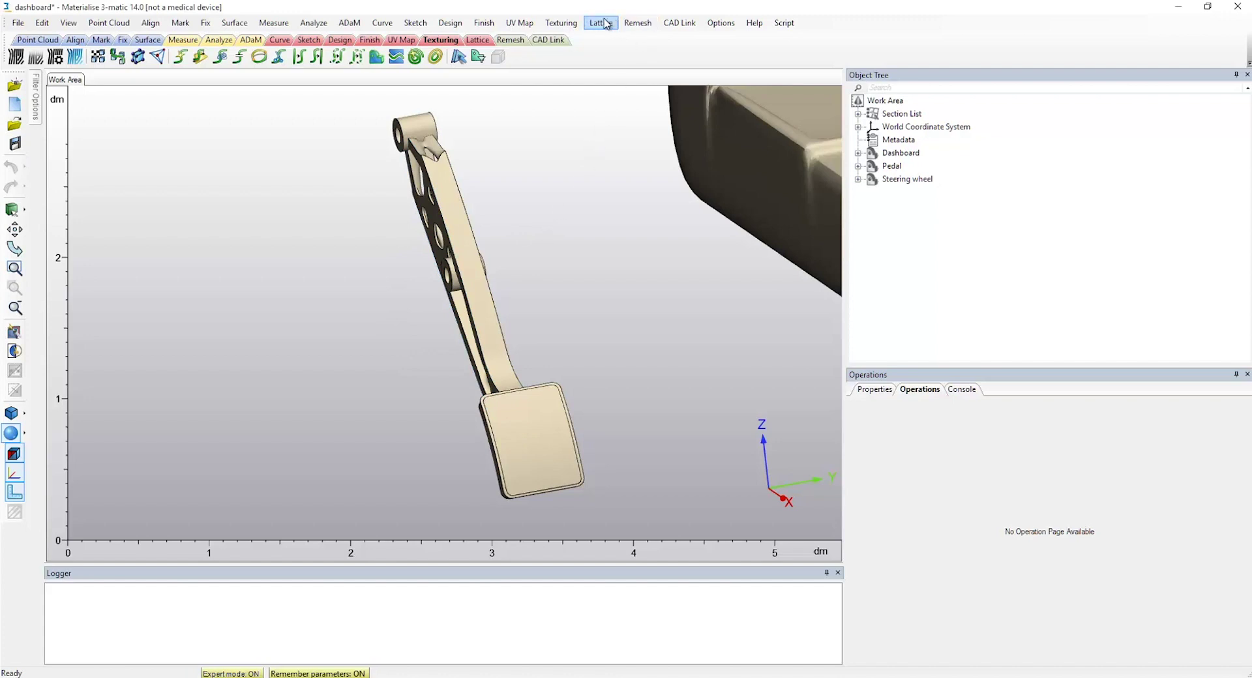
click(528, 24)
click(545, 37)
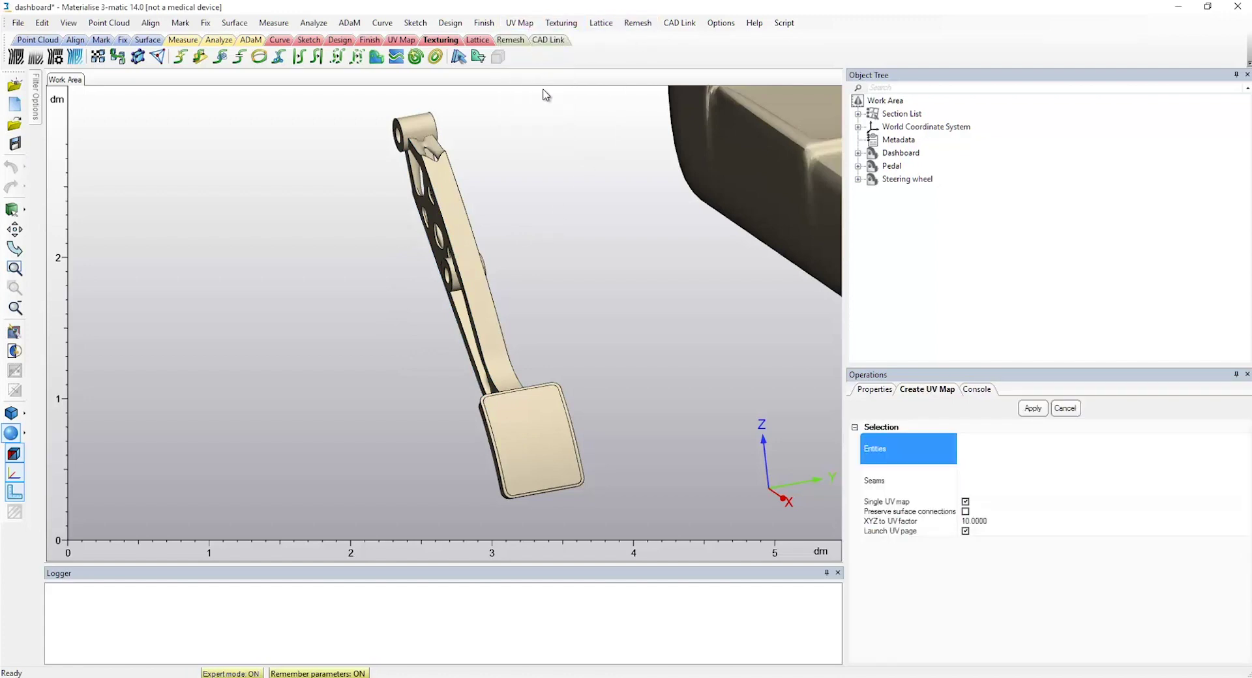
click(526, 418)
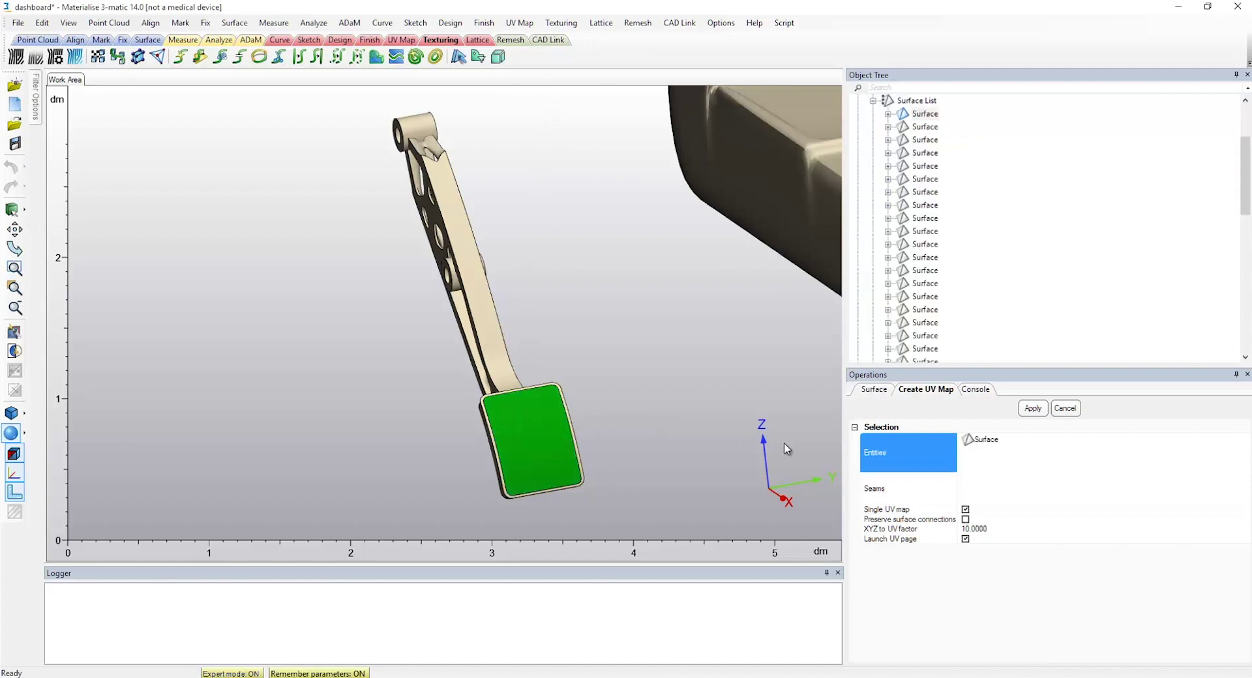
click(966, 540)
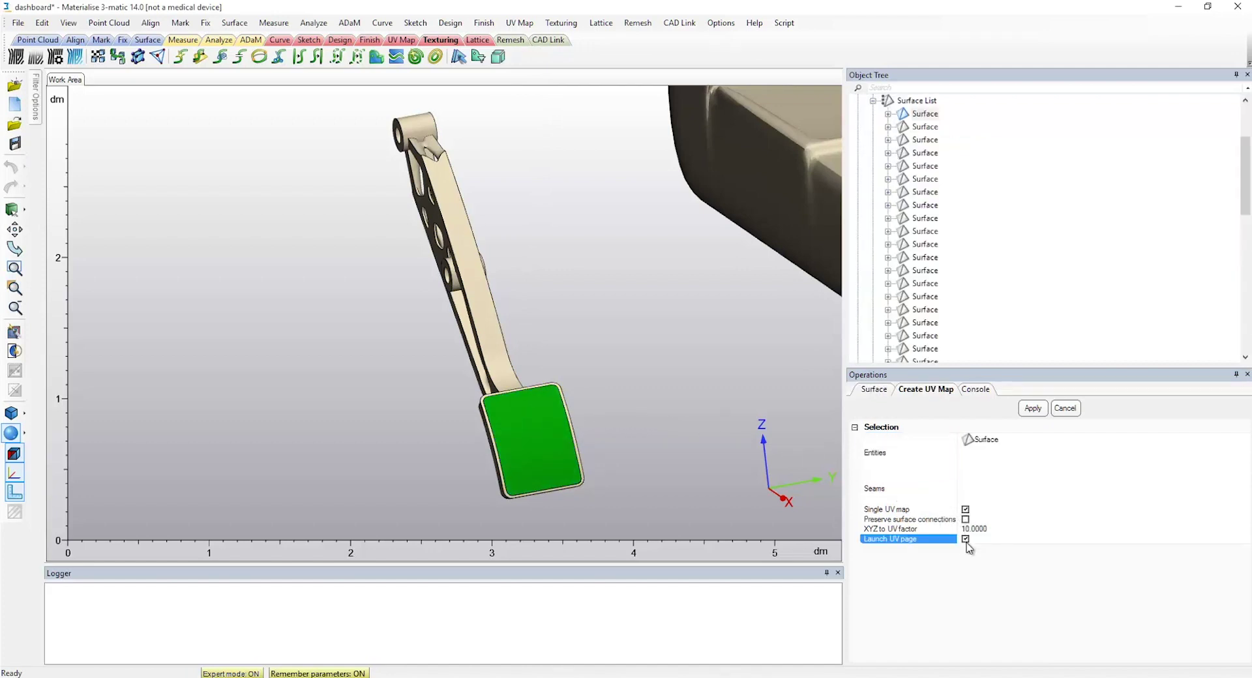
click(1033, 409)
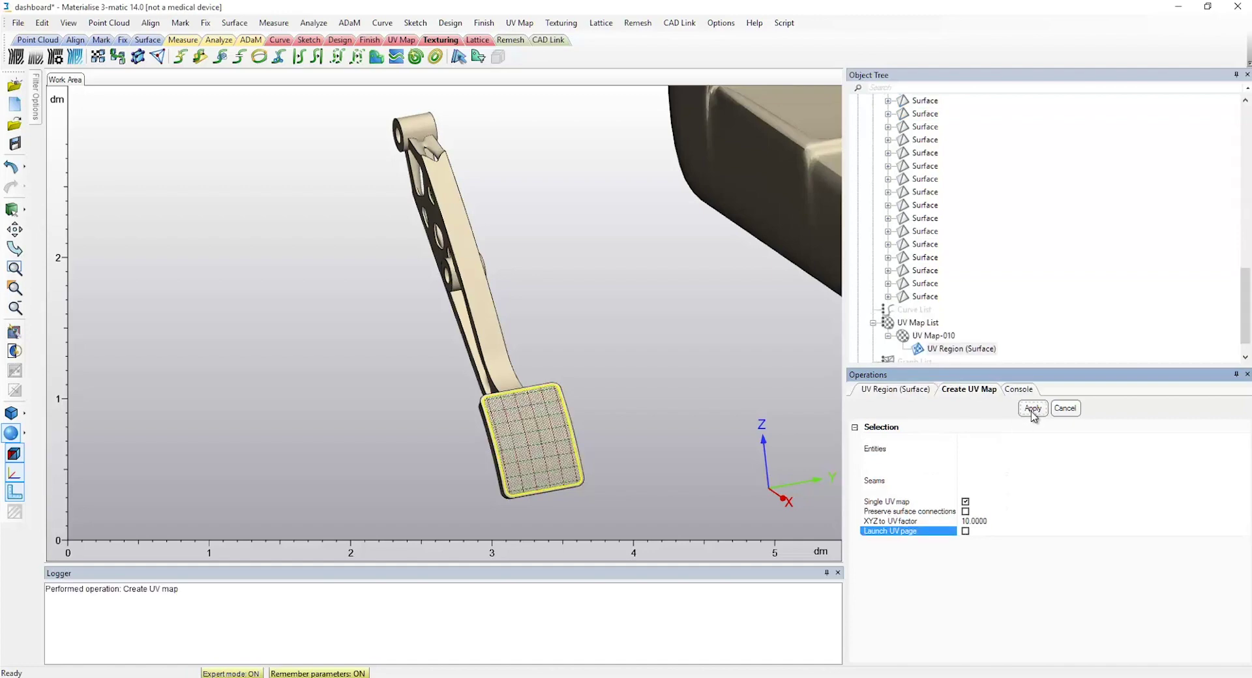
scroll(594, 523, up, 5)
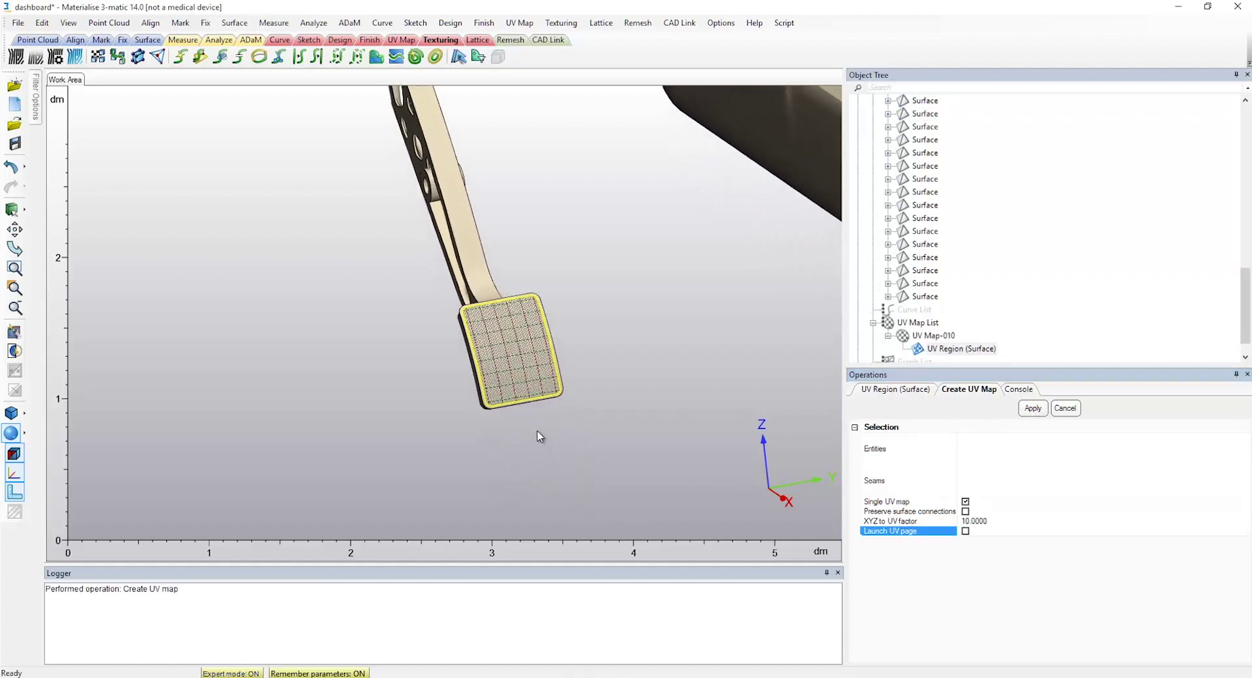
ctrl+right_drag(536, 414, 546, 476)
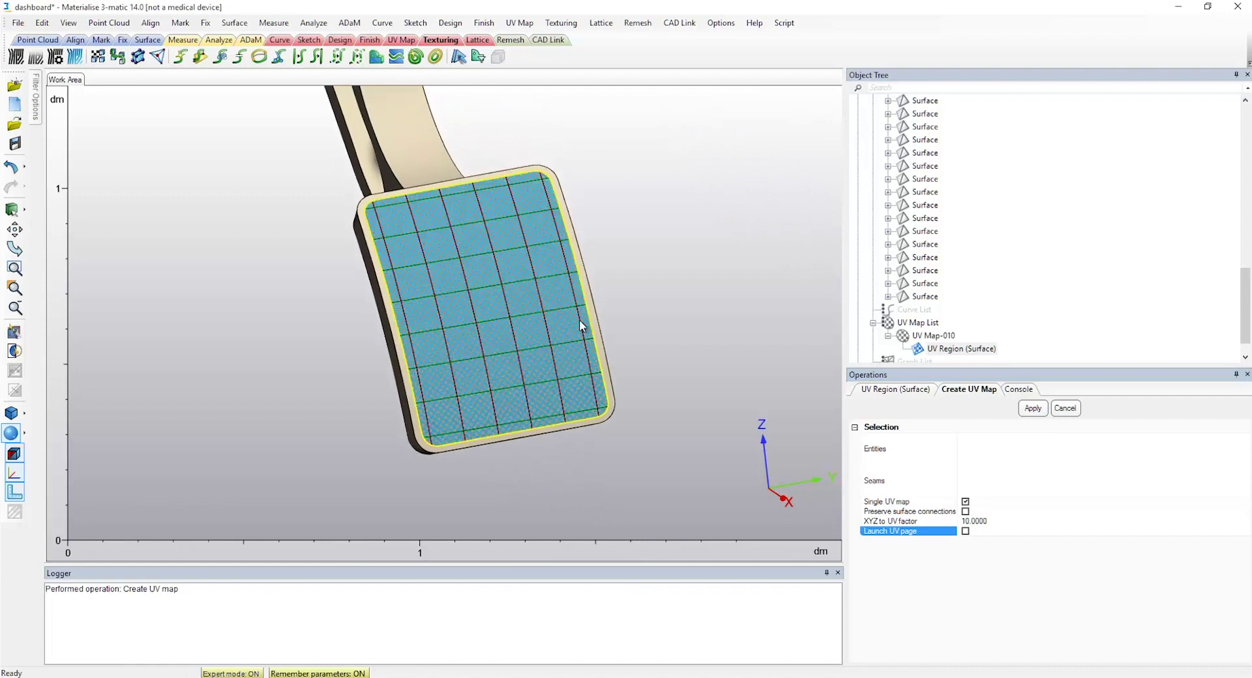
Step: Apply the 012_Piramid-multi.png image to the pedal pad through UV Map-010, skipping the UV page
click(557, 23)
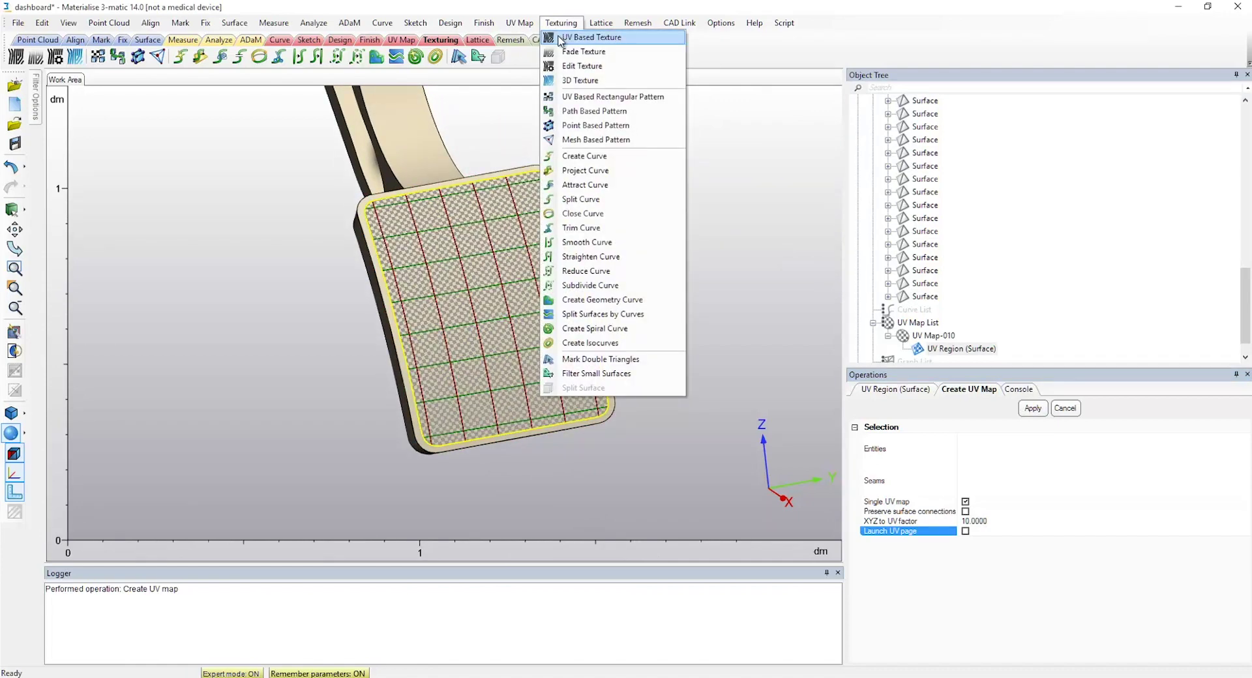
click(559, 39)
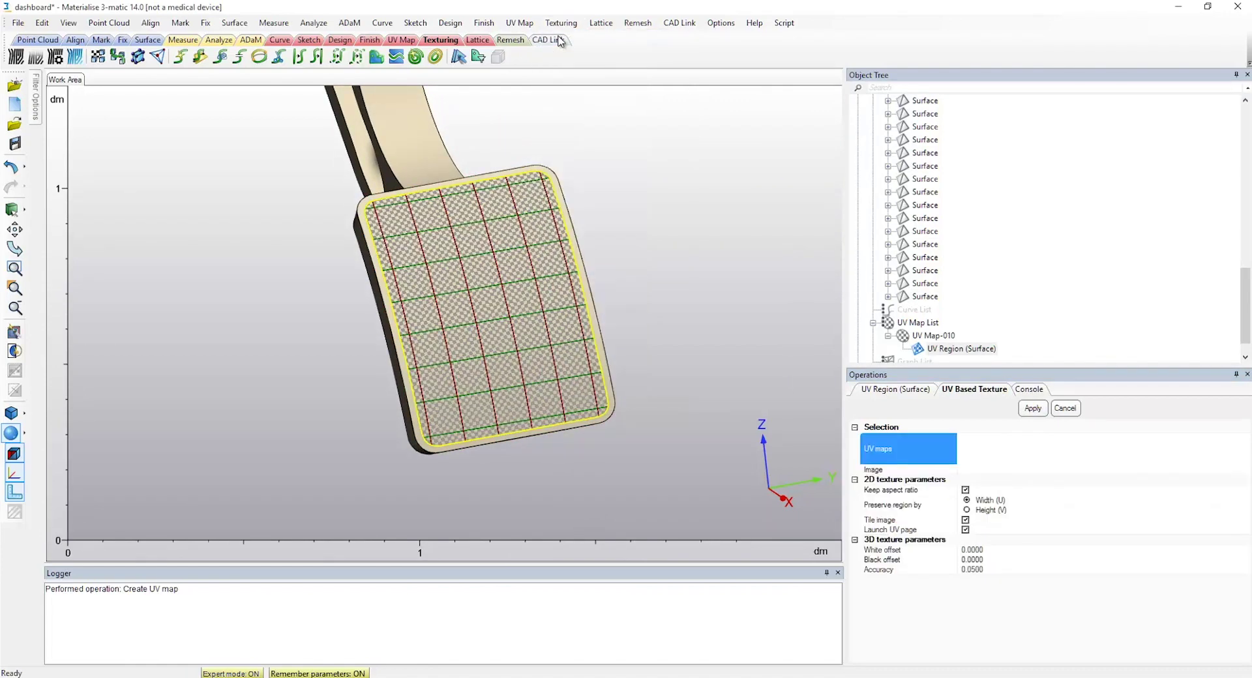
click(528, 290)
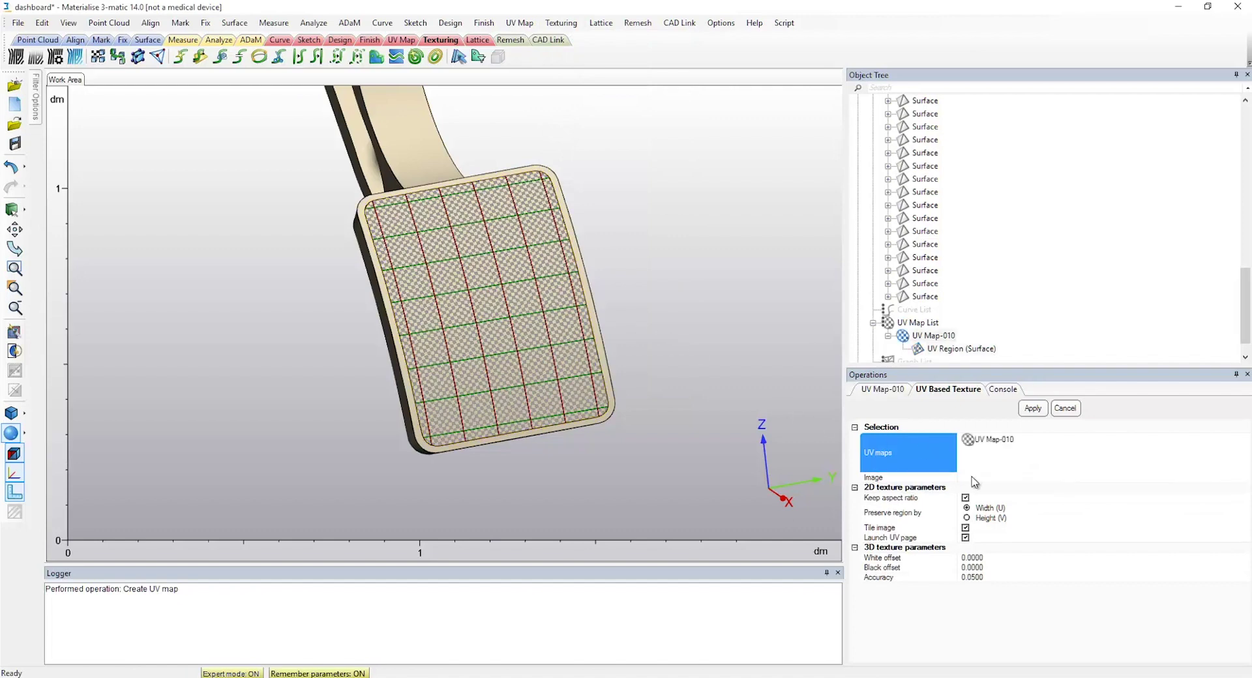
click(975, 479)
click(1061, 410)
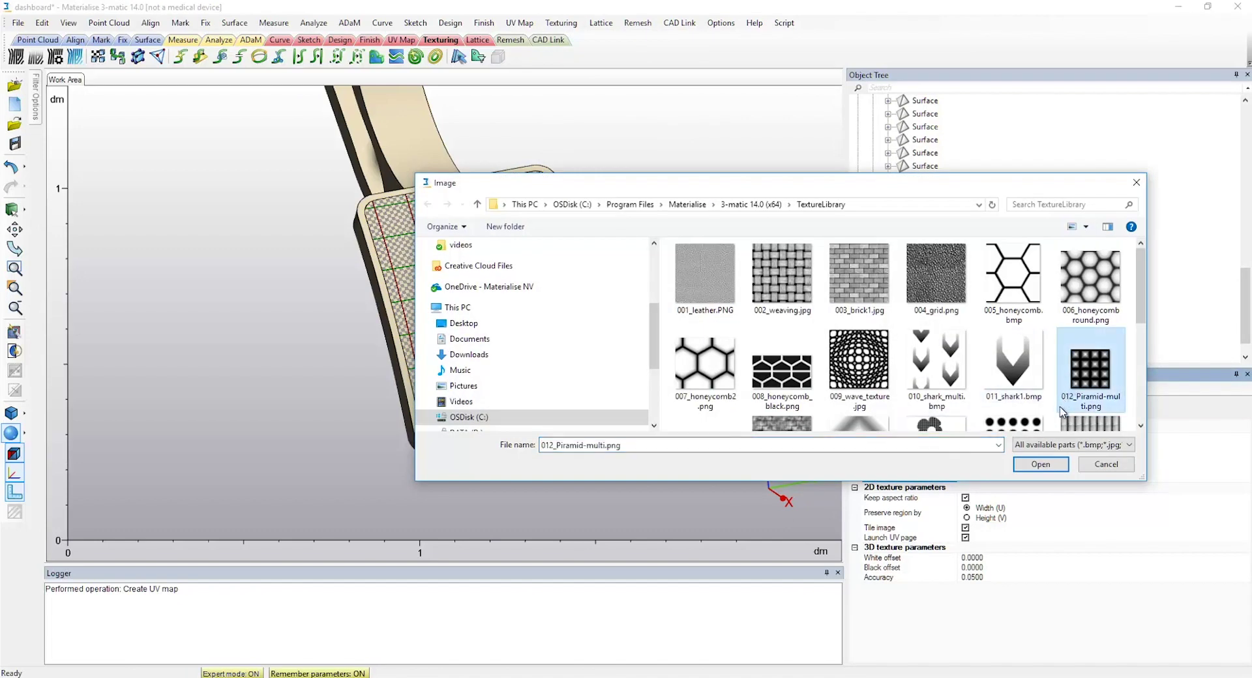
click(1040, 465)
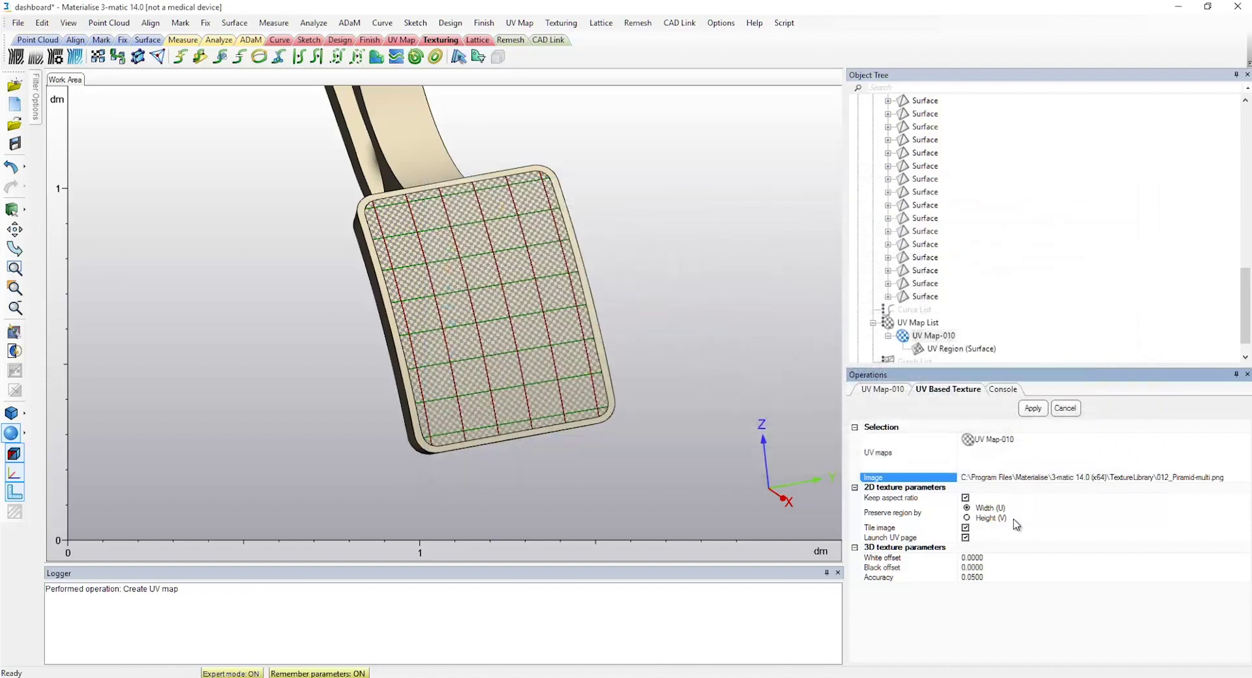
click(966, 538)
click(965, 538)
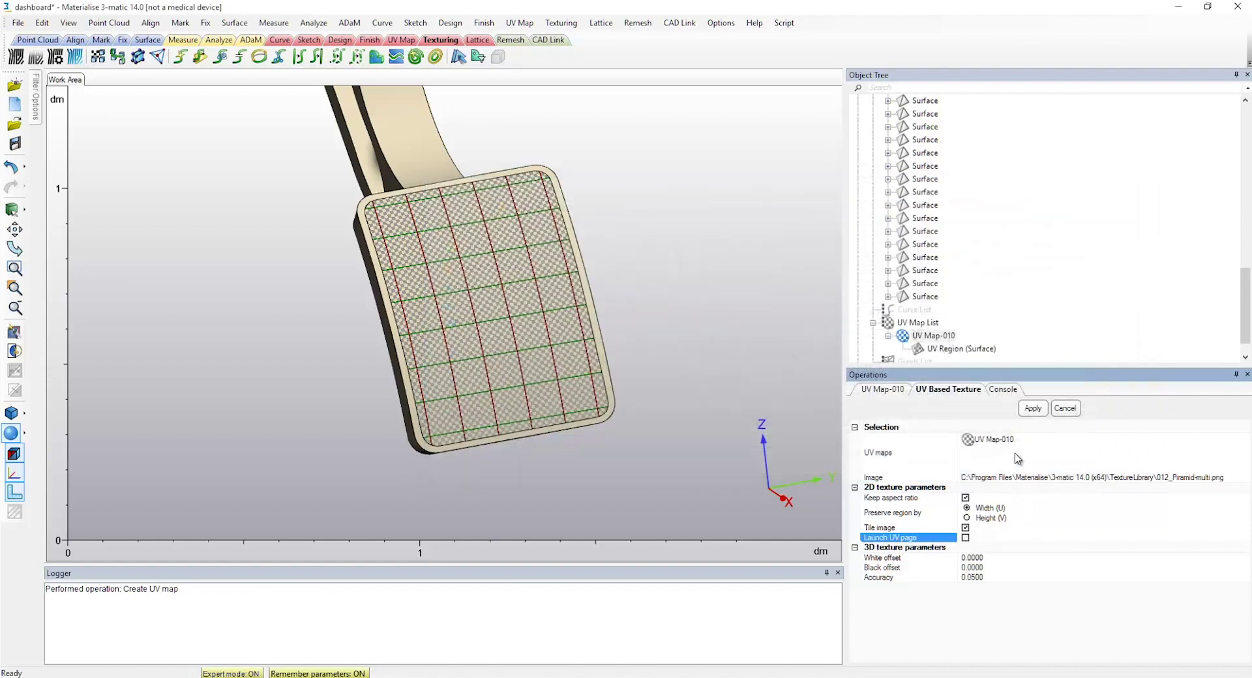
click(1032, 408)
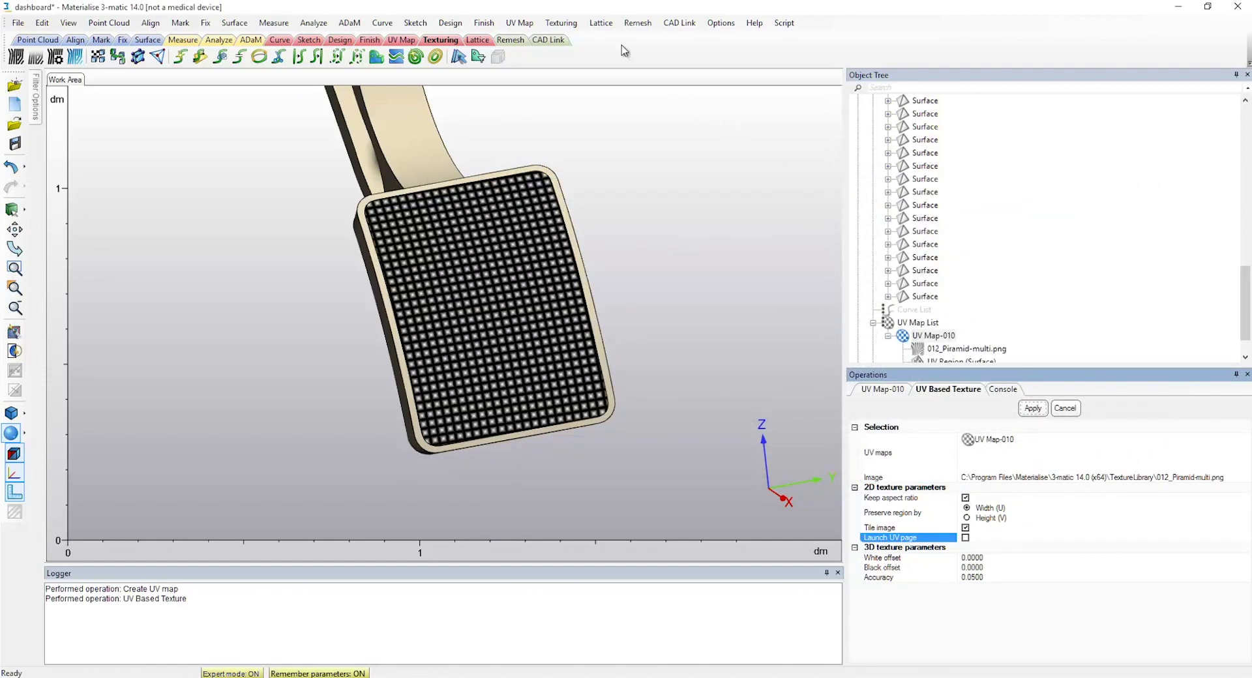
click(559, 24)
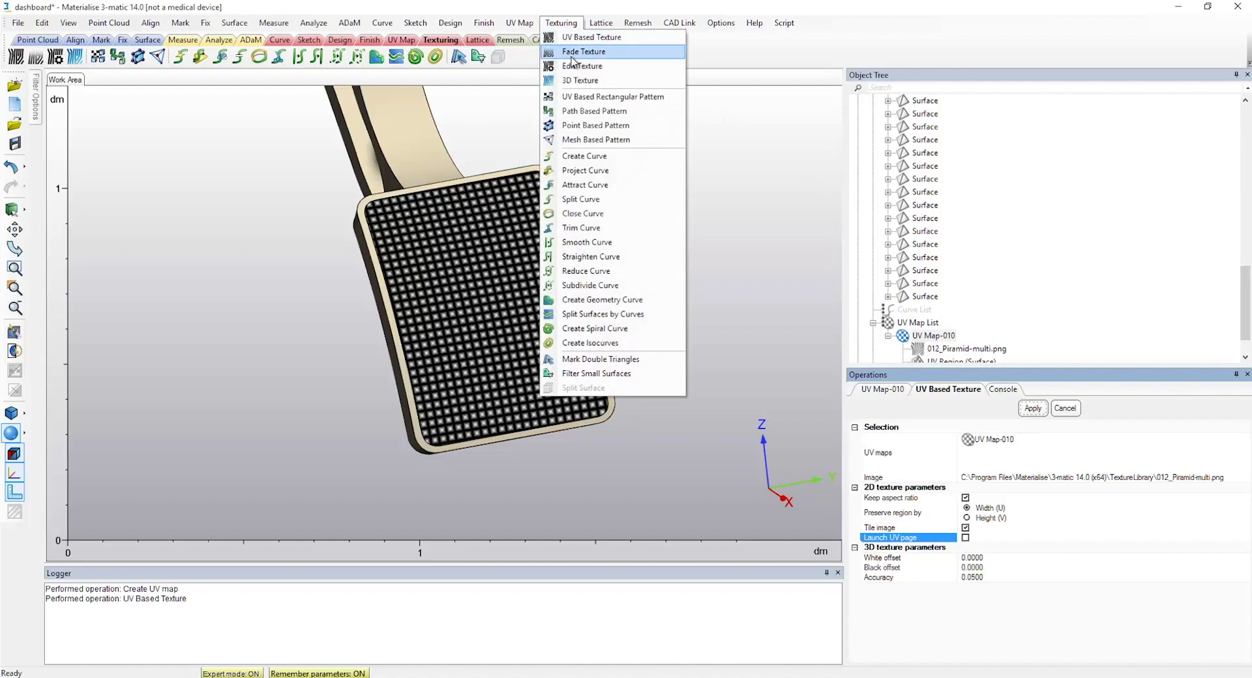
Step: Choose the pyramid texture to fade, guided by the pad's inner contour
click(573, 53)
click(522, 244)
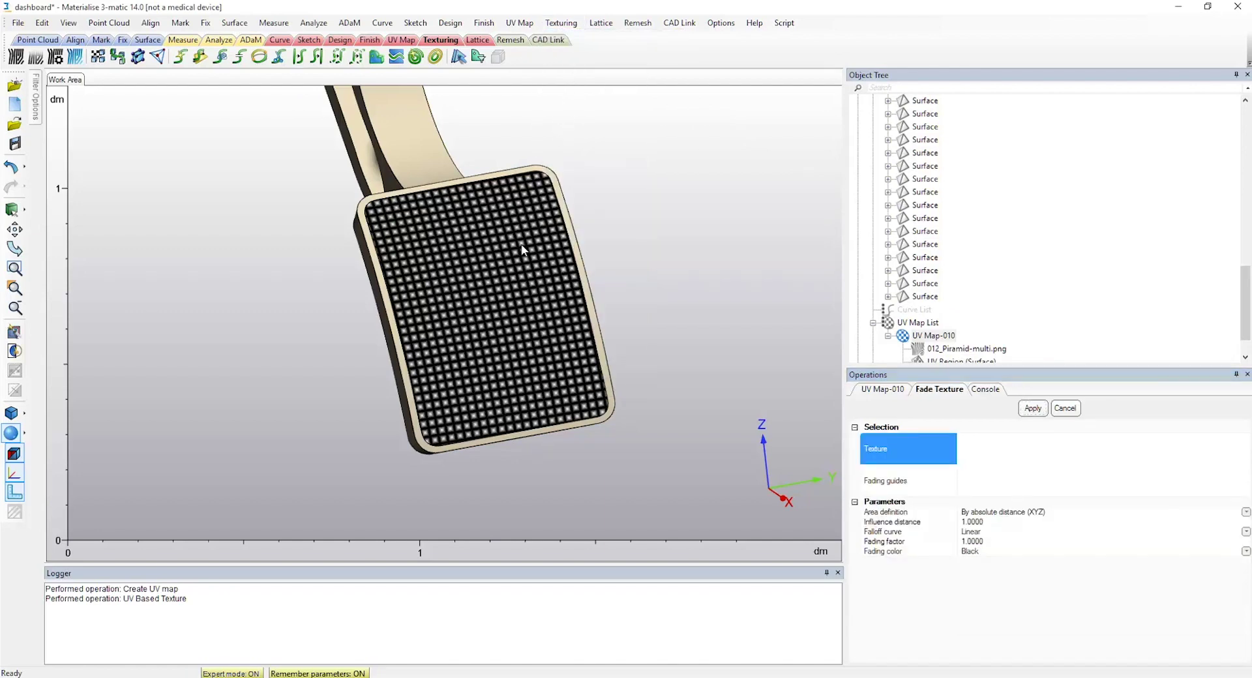
click(585, 276)
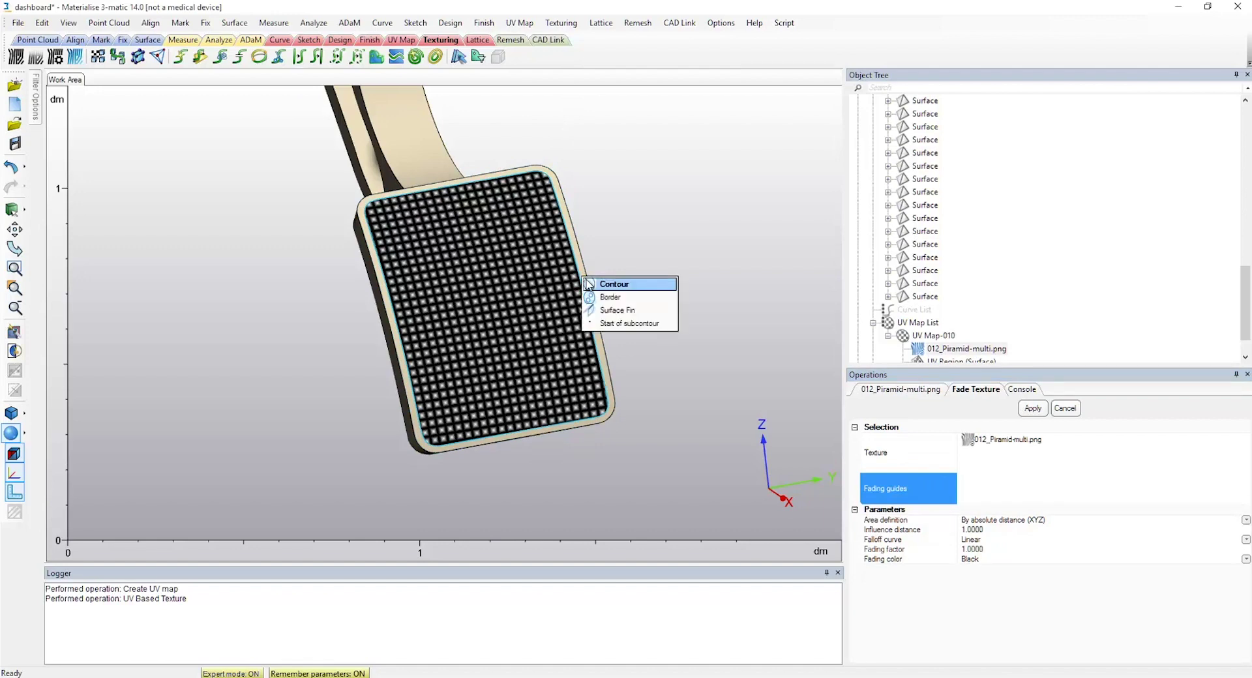
click(613, 285)
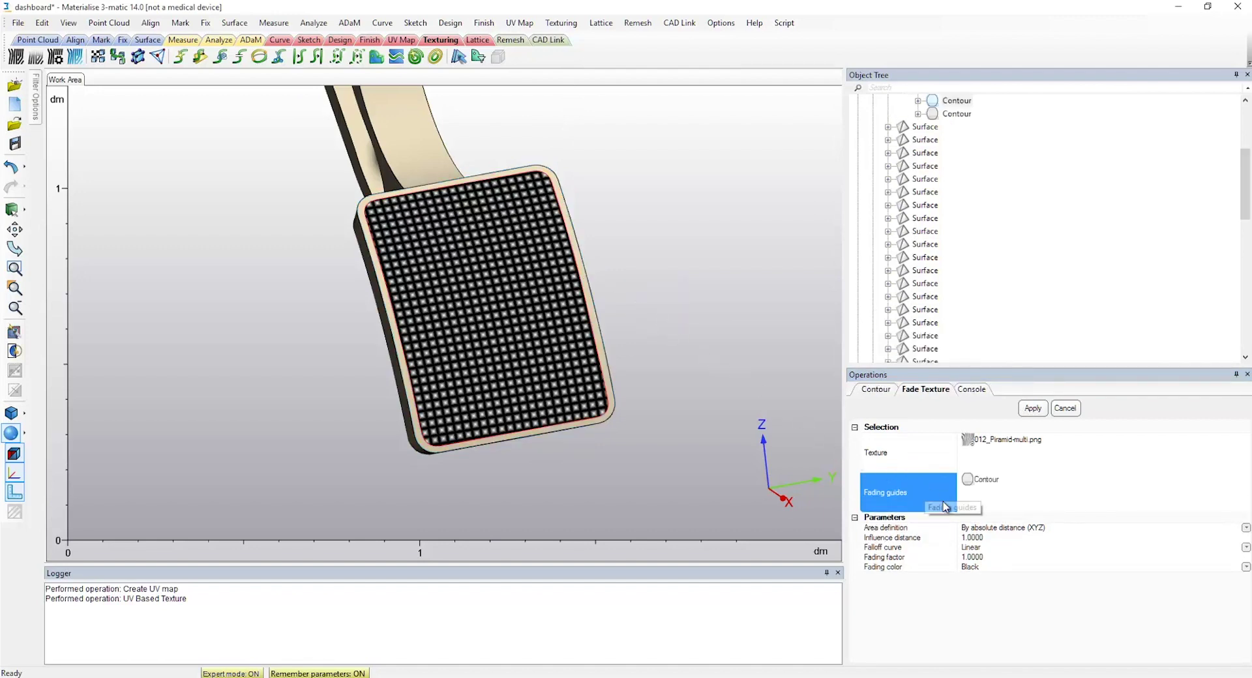
Step: Set influence distance 20 with Linear falloff and Black fading colour, and apply the fade
click(979, 538)
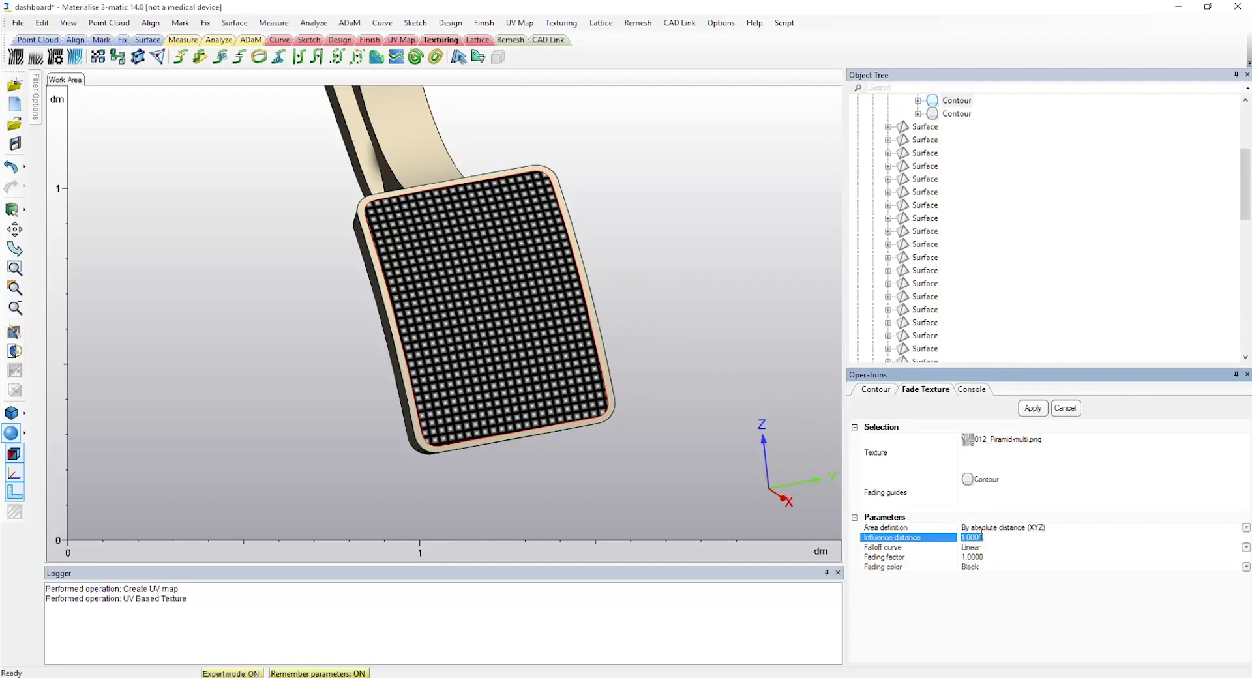
text(20)
click(989, 590)
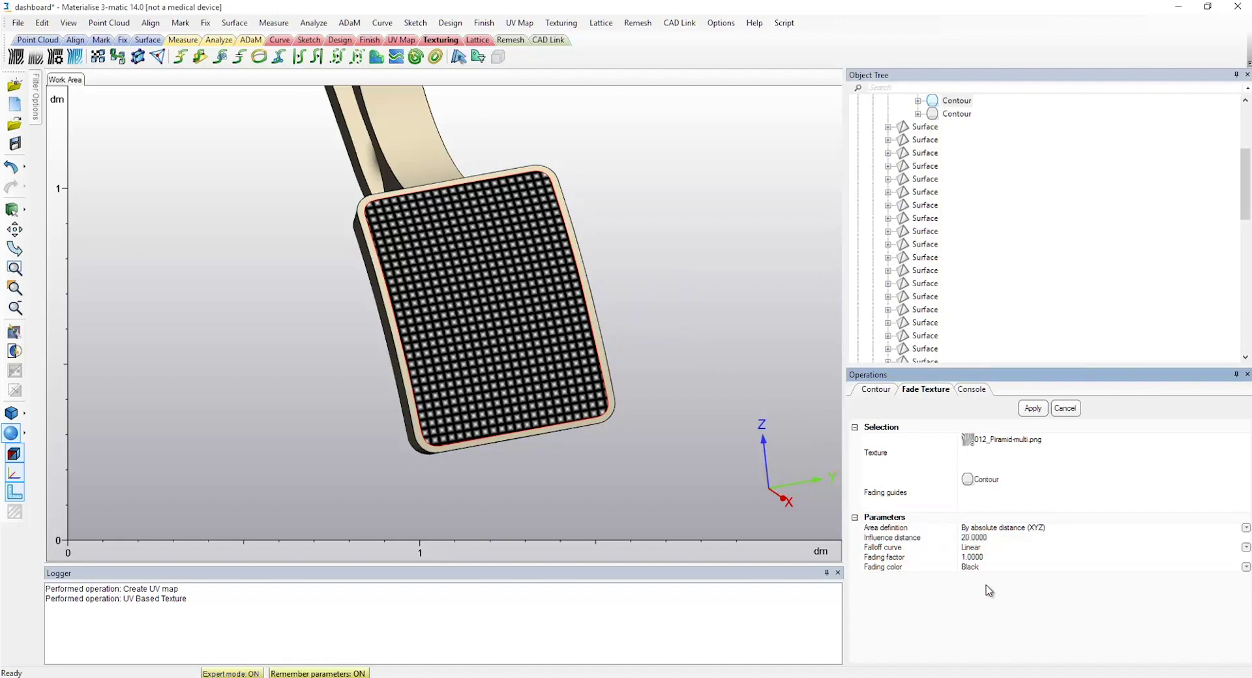
click(988, 551)
click(988, 558)
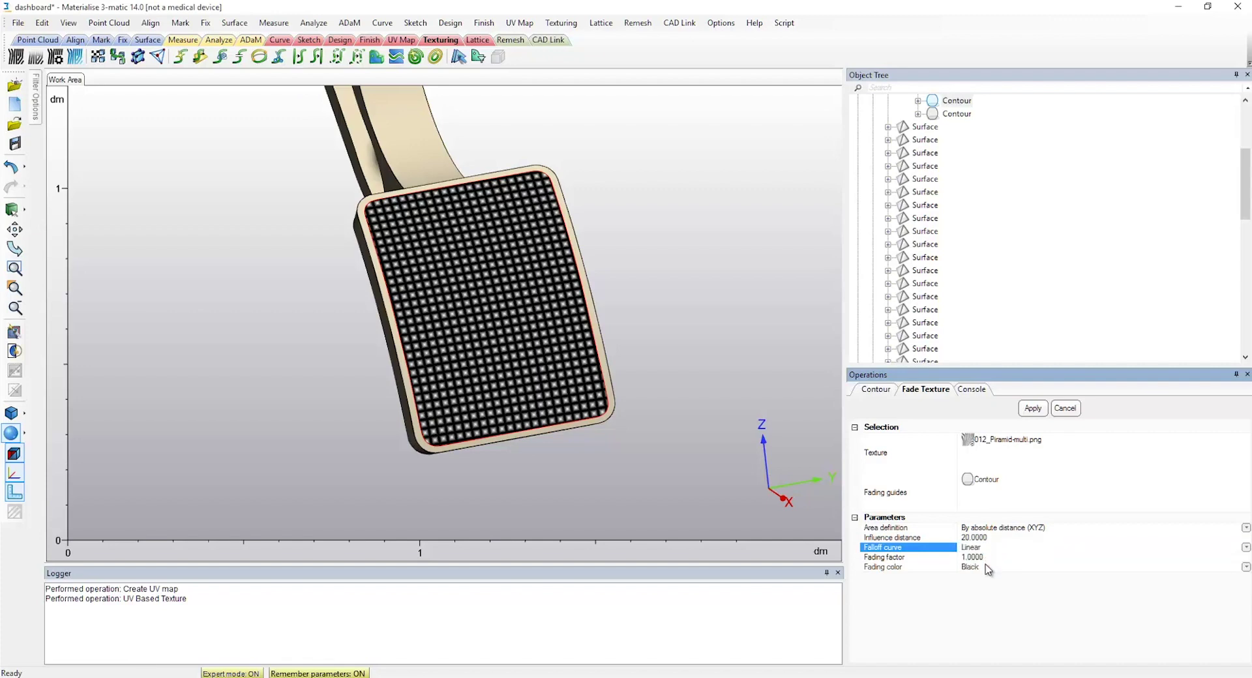
click(987, 568)
click(988, 577)
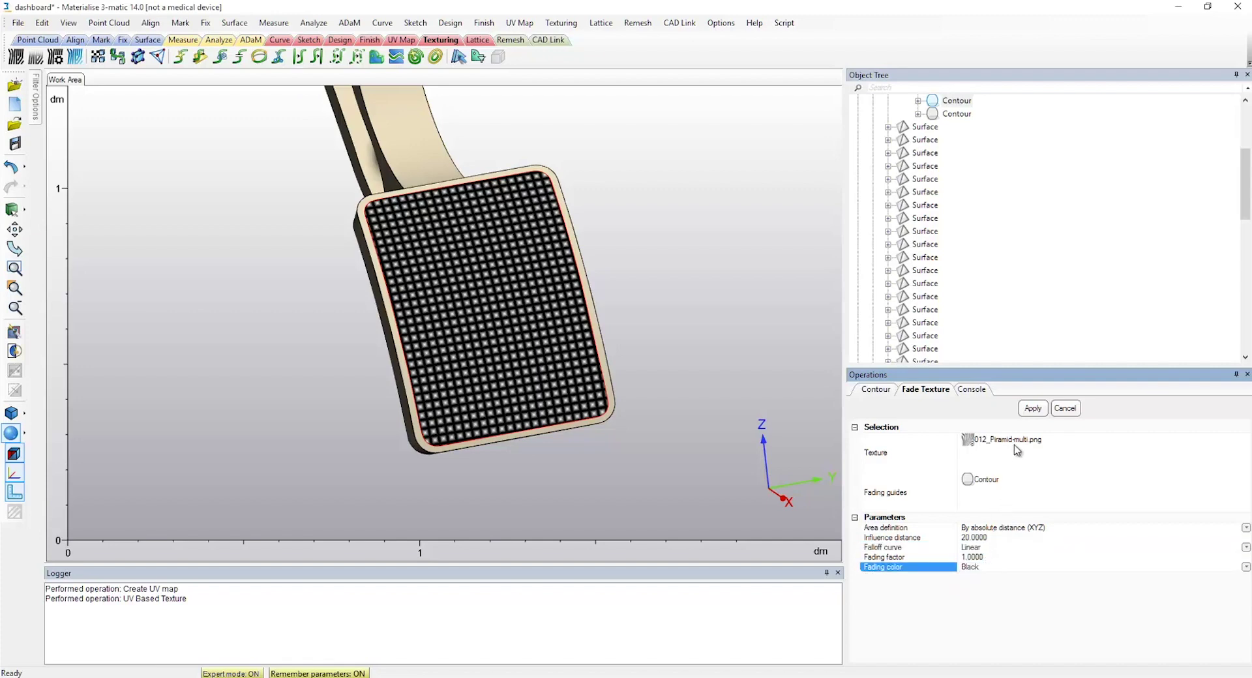
click(1032, 408)
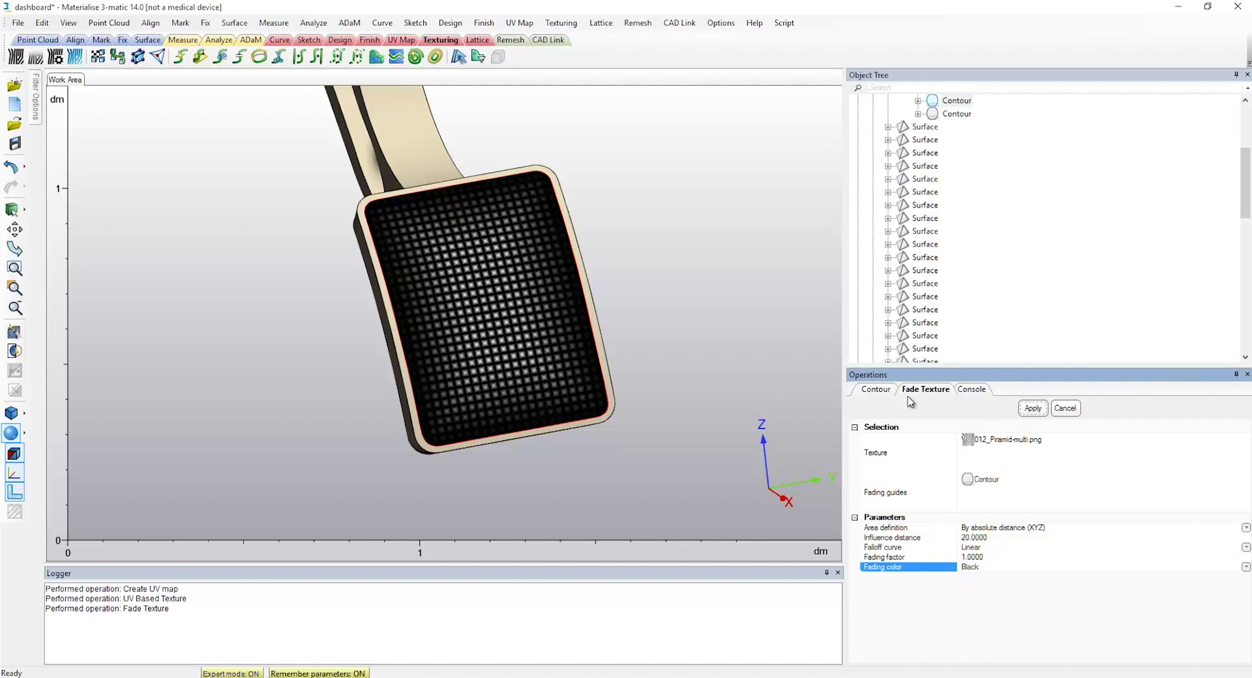
scroll(521, 343, up, 5)
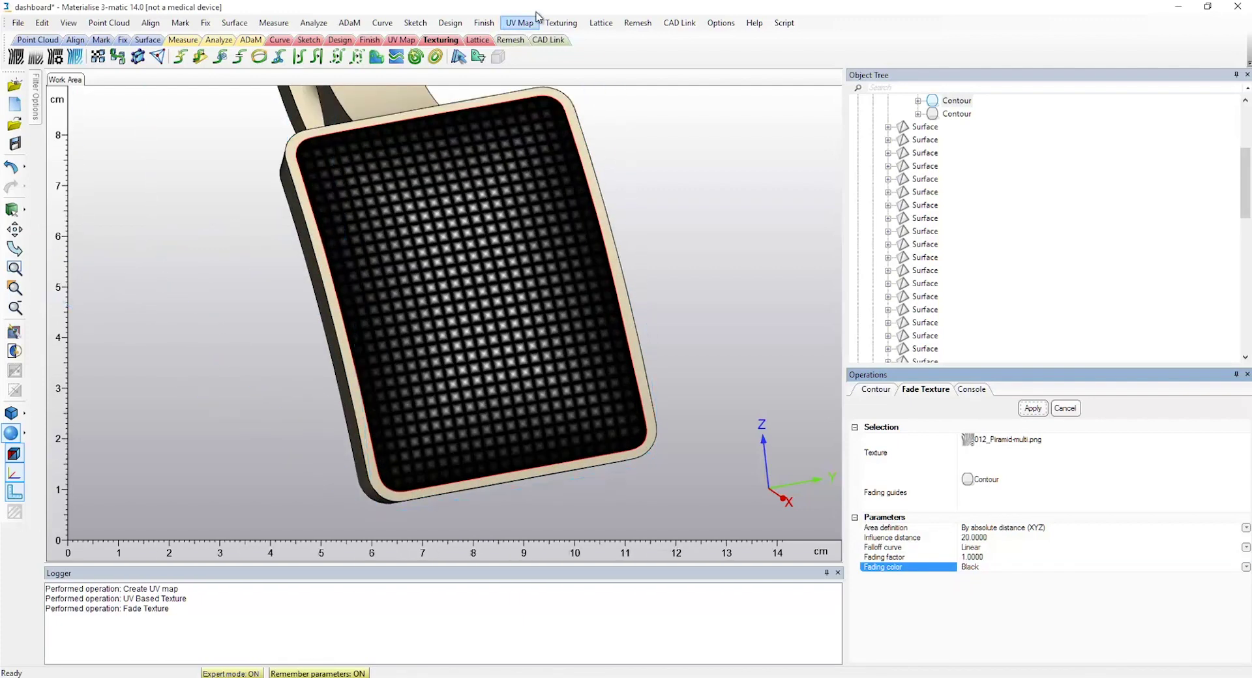
Step: Convert UV Map-010-fade-004 to 3D relief with black offset 0, Medium detail, removing the original surface
click(560, 22)
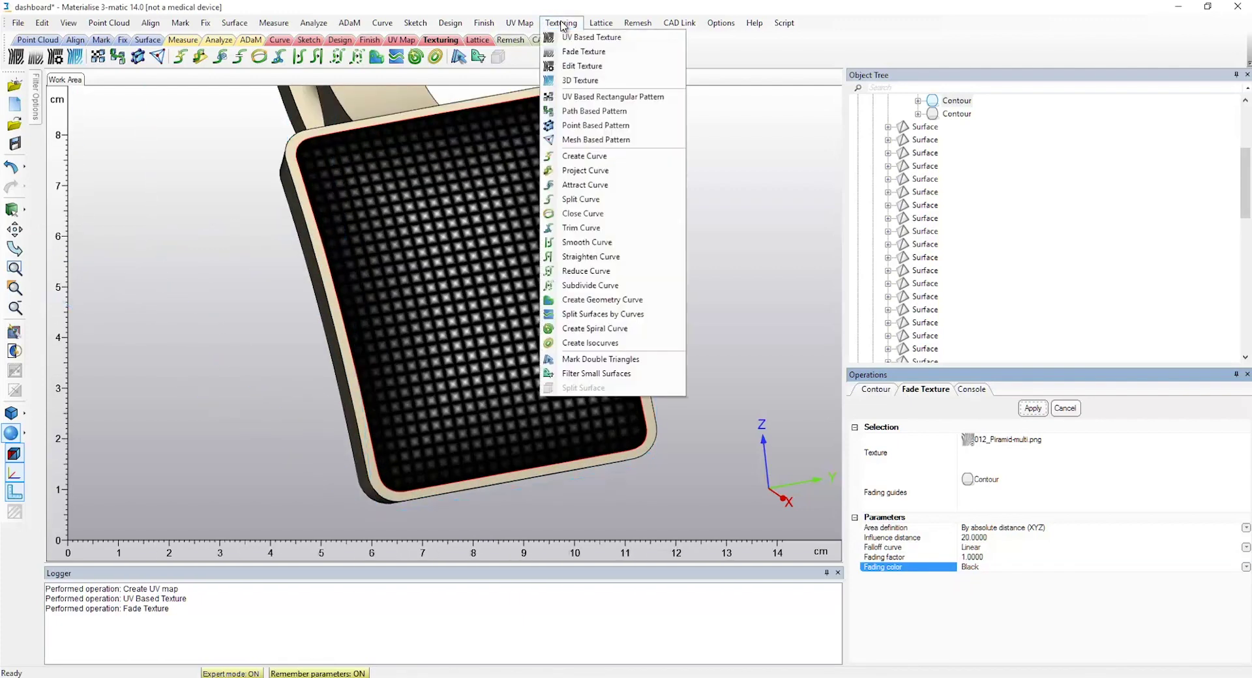
click(572, 81)
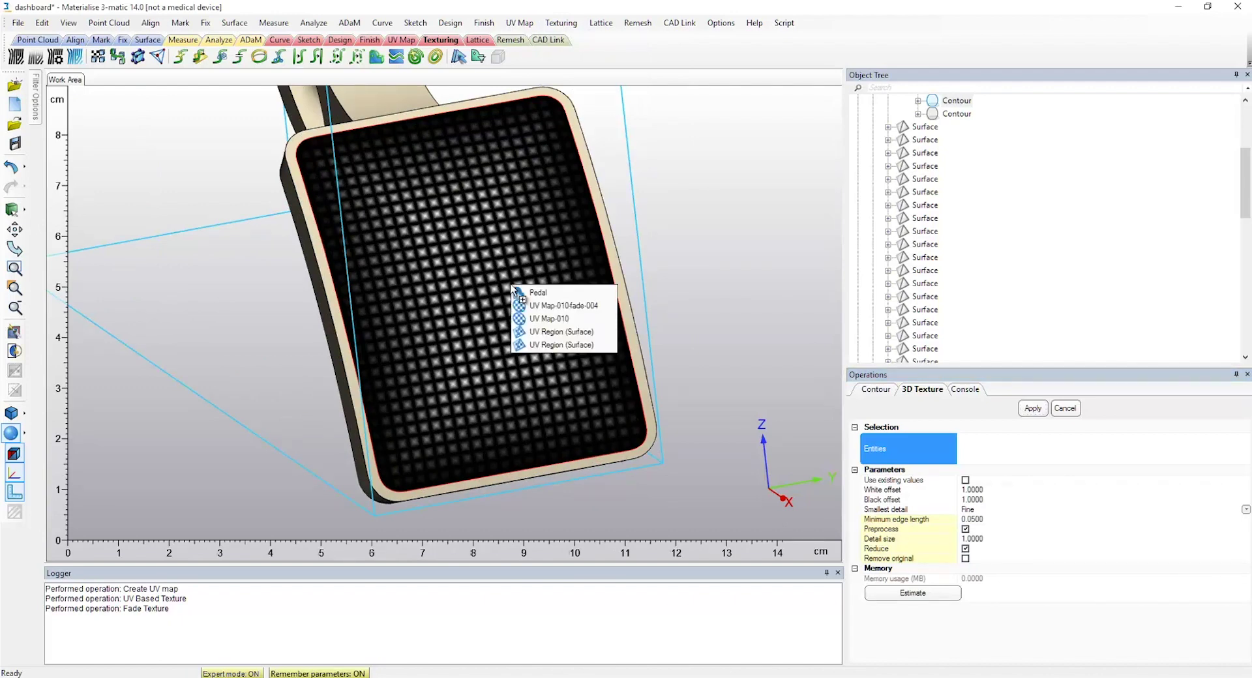
click(525, 307)
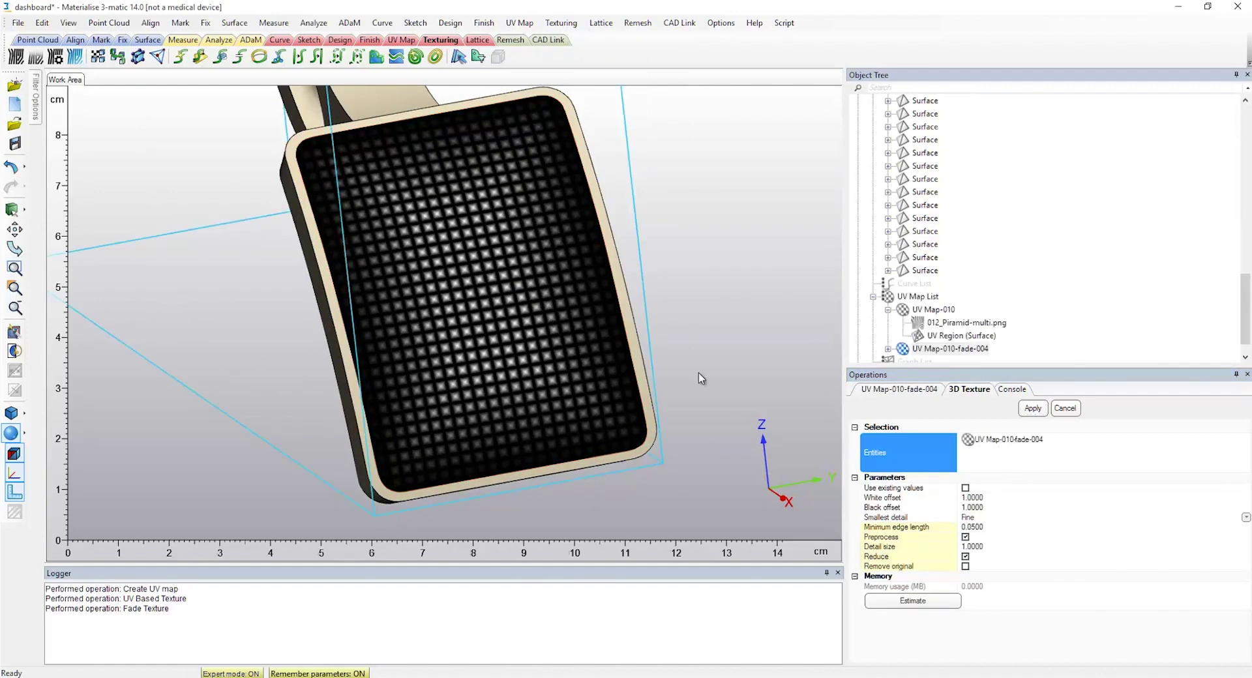
click(965, 507)
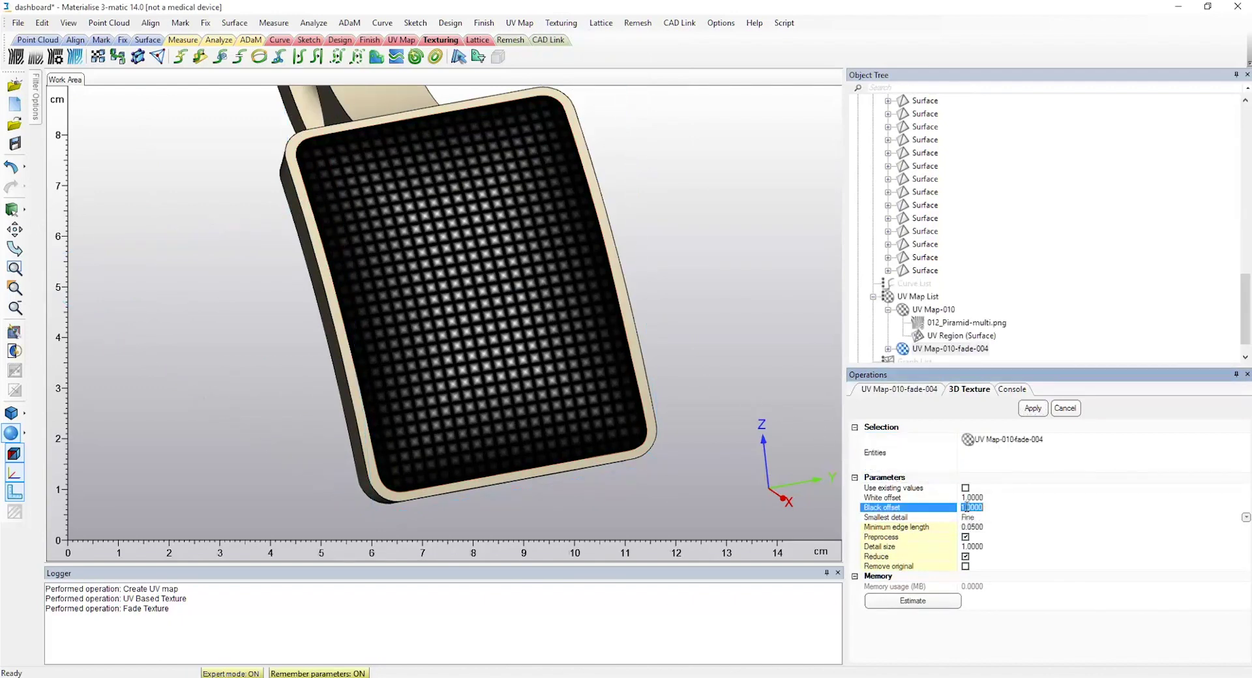
text(0)
click(976, 519)
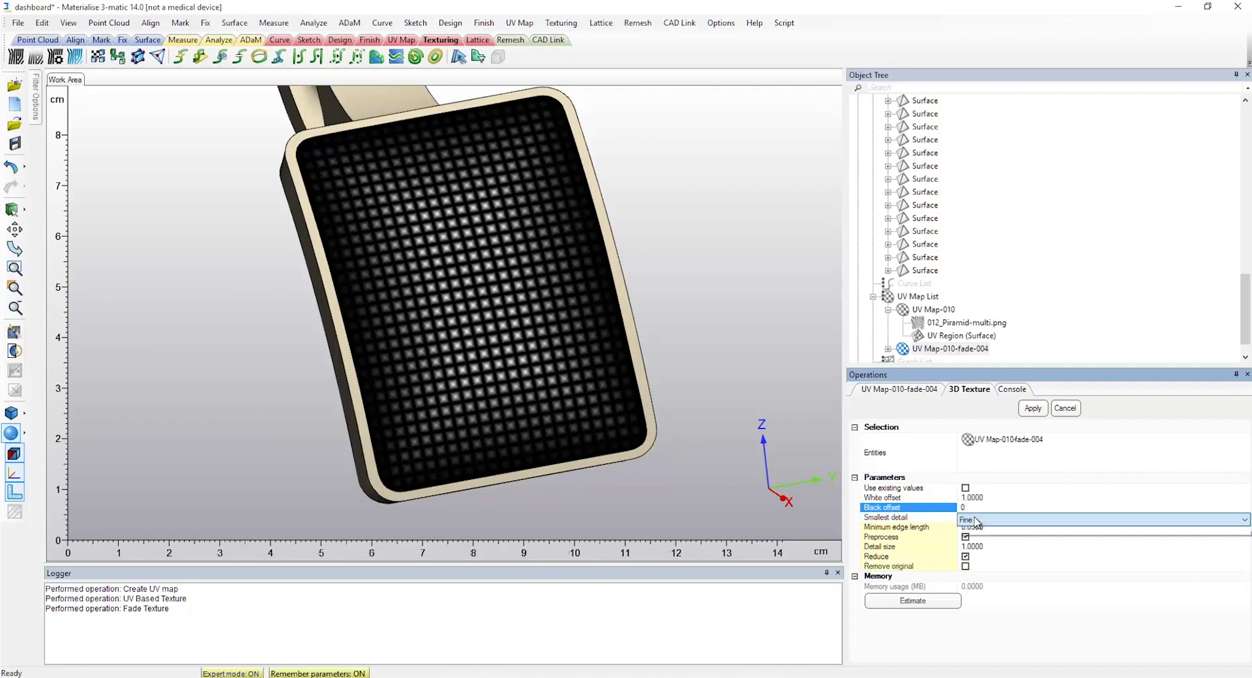
click(976, 519)
click(978, 550)
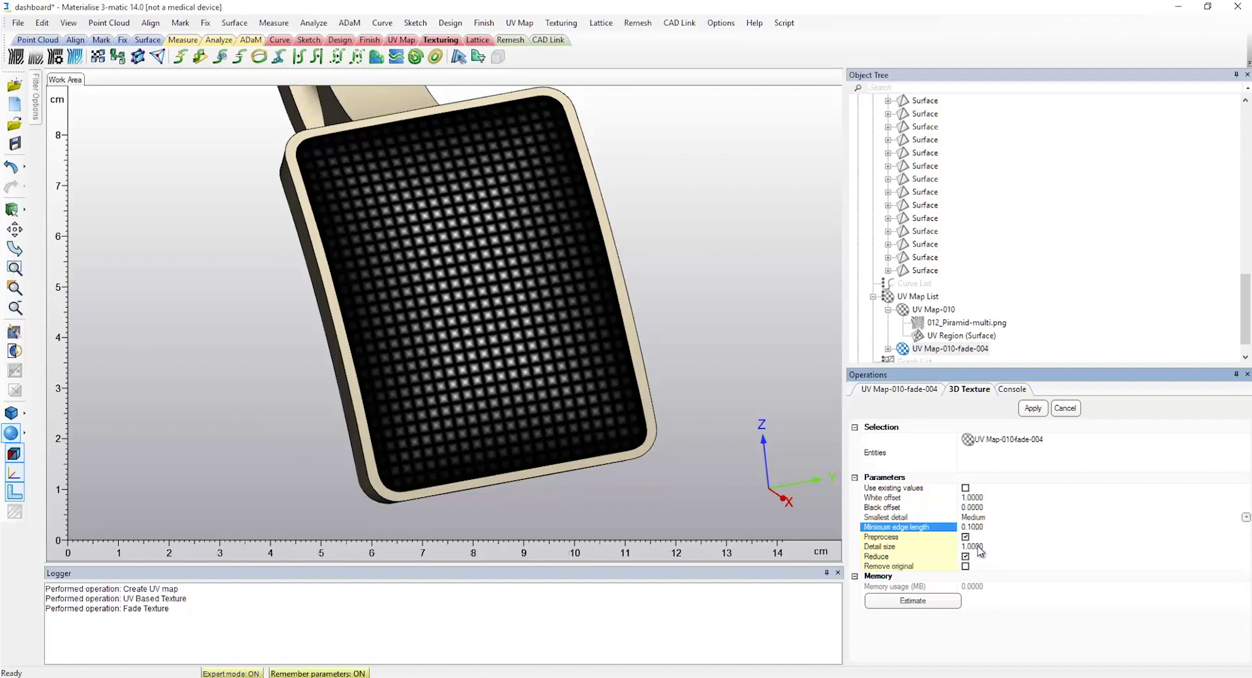
click(967, 567)
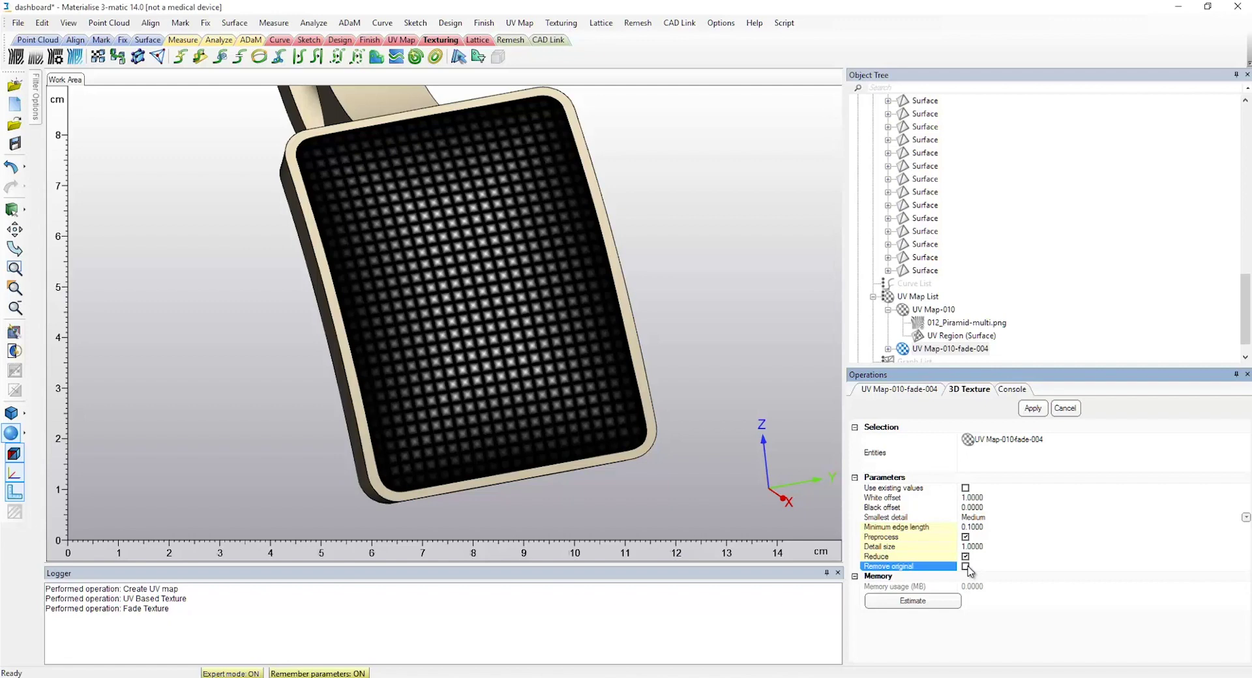
click(1032, 409)
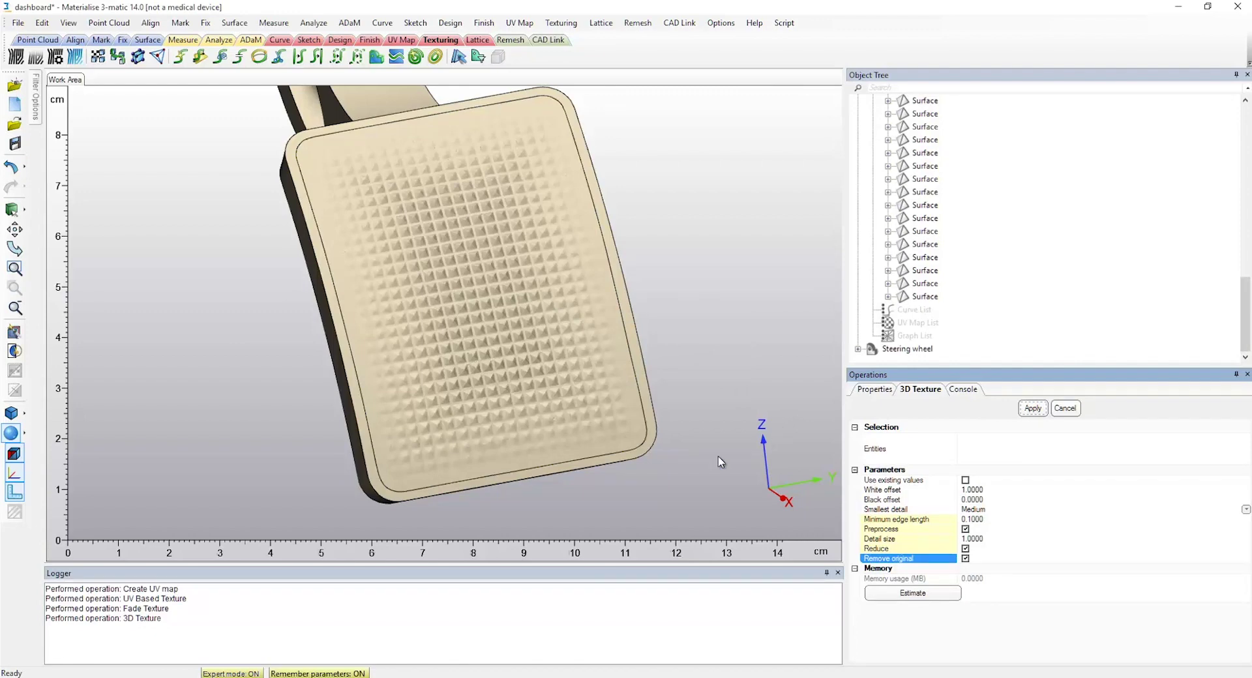
right_drag(719, 462, 506, 411)
scroll(503, 410, up, 2)
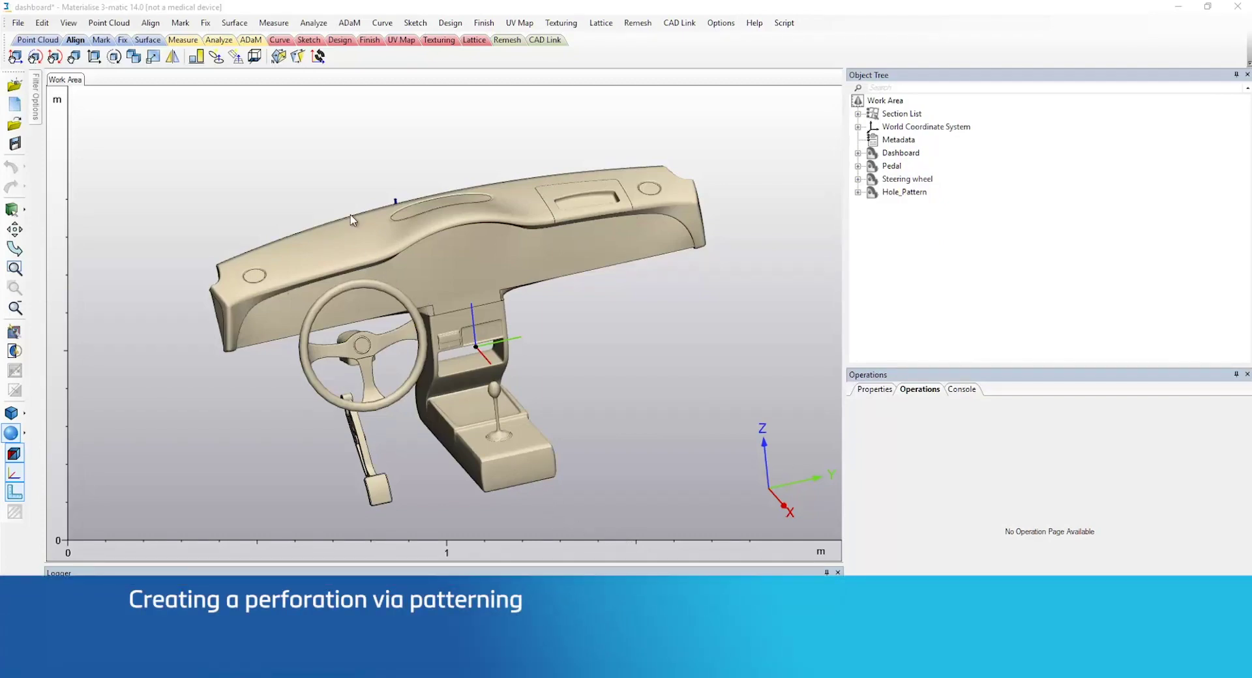
Step: Zoom in on the dashboard's oval vent and briefly browse the UV Map menu
scroll(366, 224, up, 8)
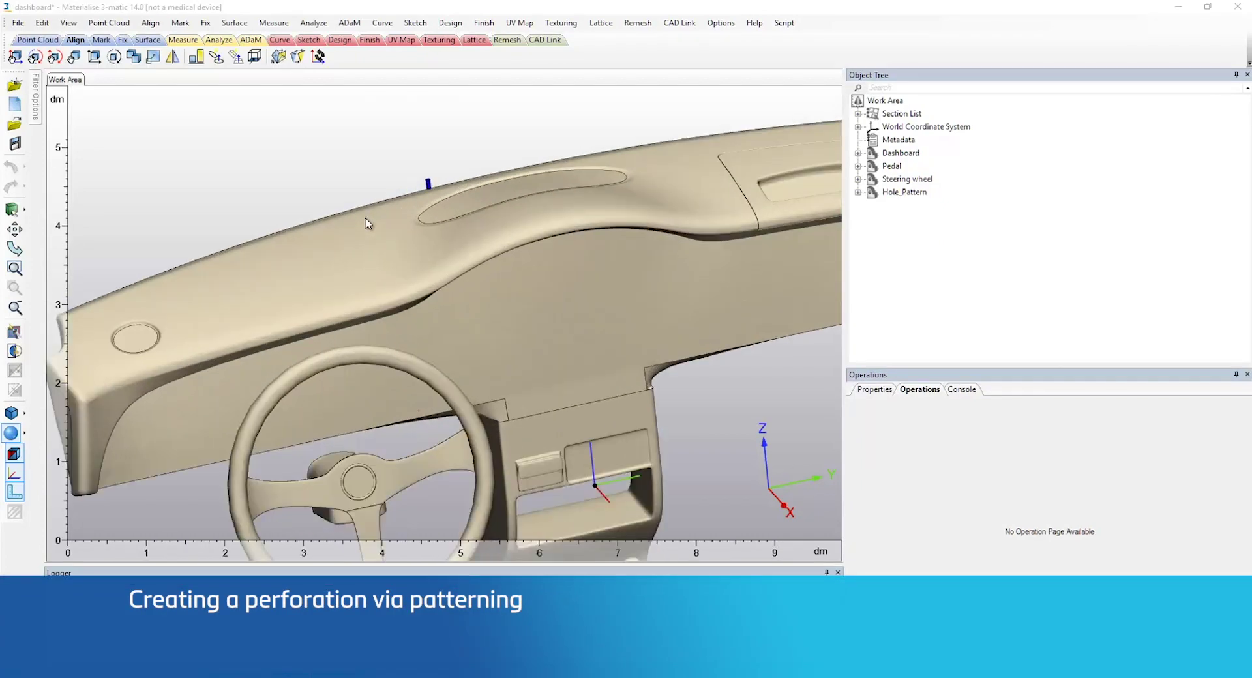
scroll(364, 241, up, 6)
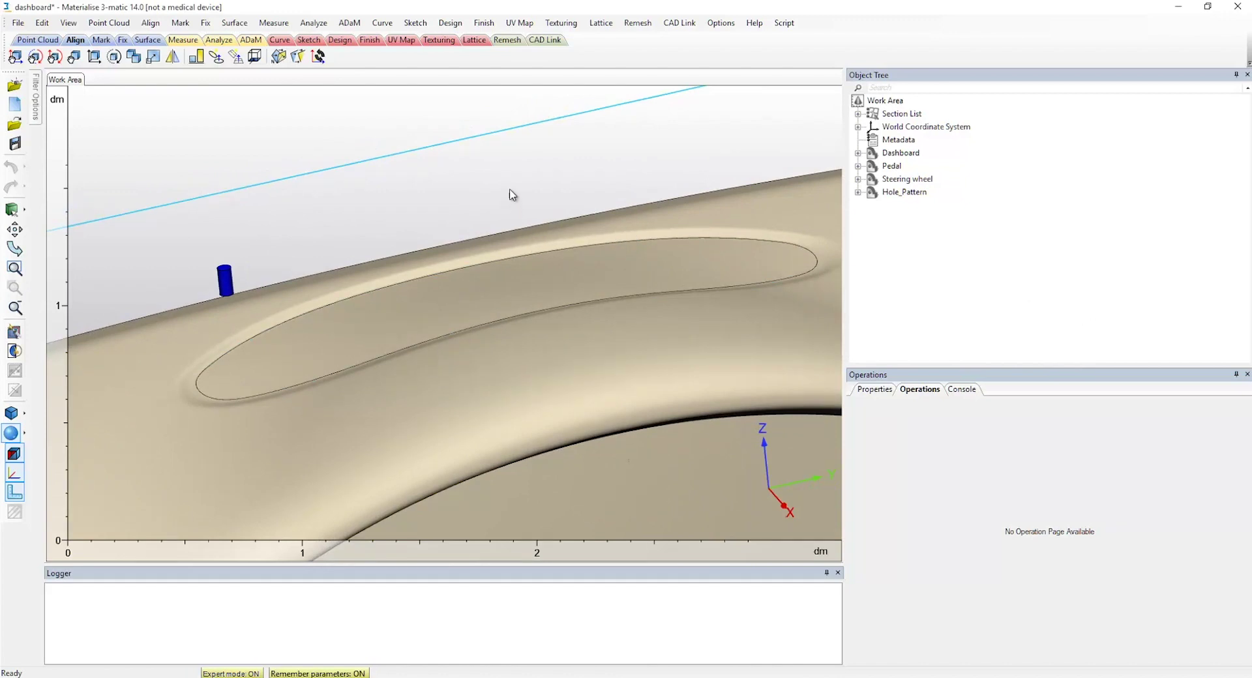
click(516, 23)
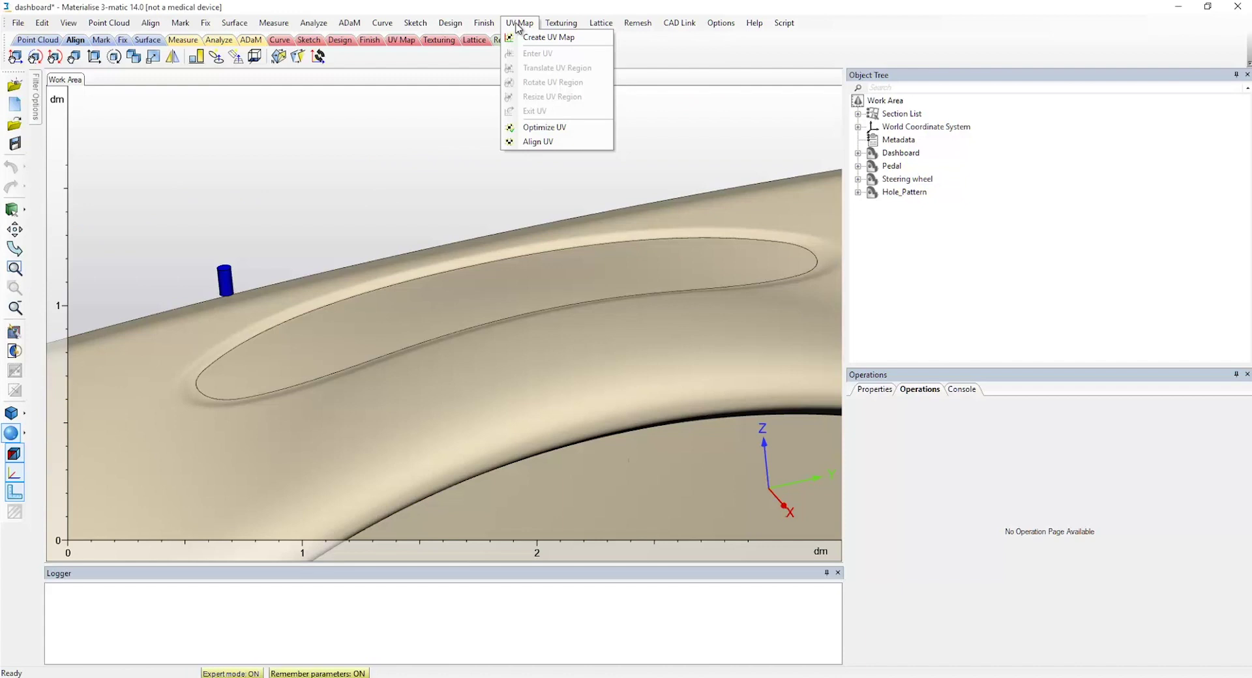
mouse_move(551, 27)
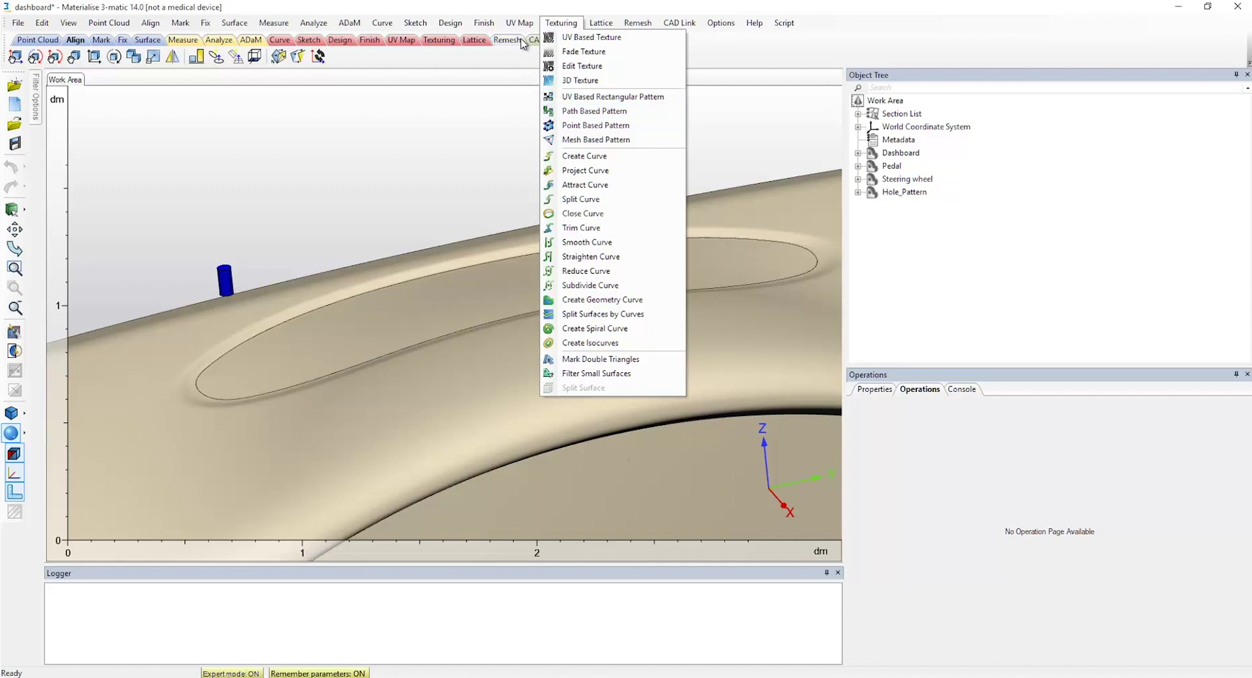
click(524, 9)
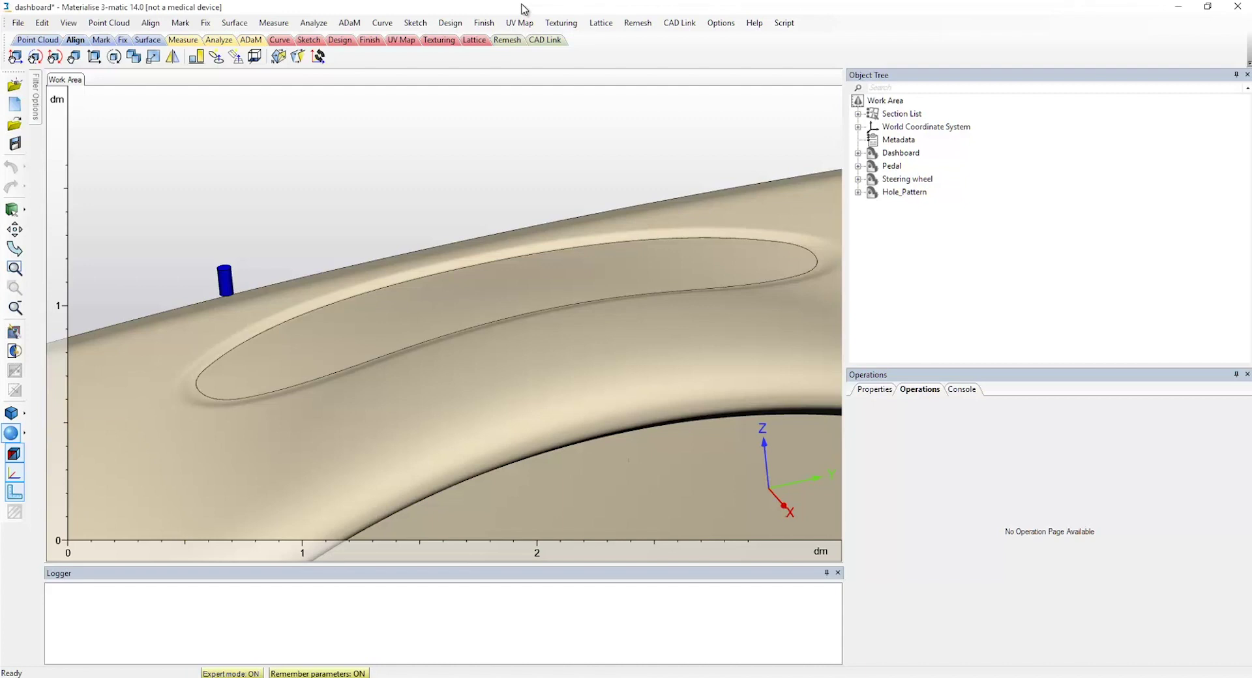
Step: Create single UV map UV Map-022 on the dashboard's oval vent surface, without the UV page
click(520, 23)
click(525, 40)
click(490, 311)
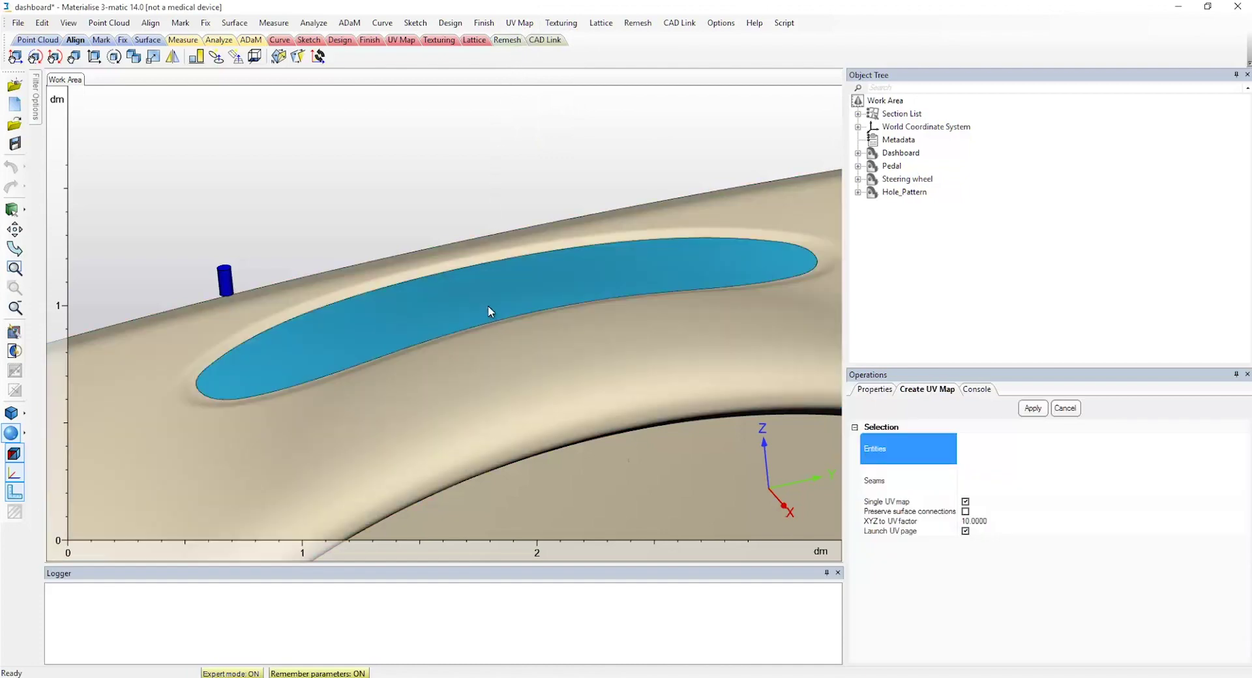
click(484, 299)
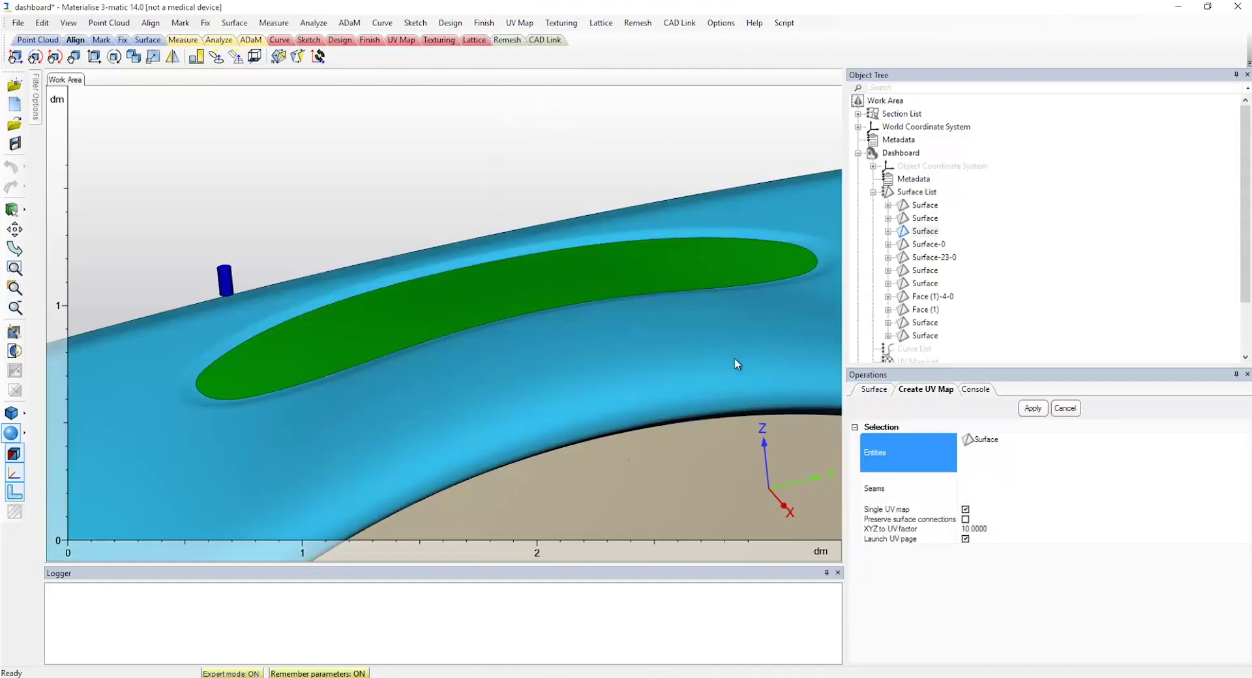
click(965, 539)
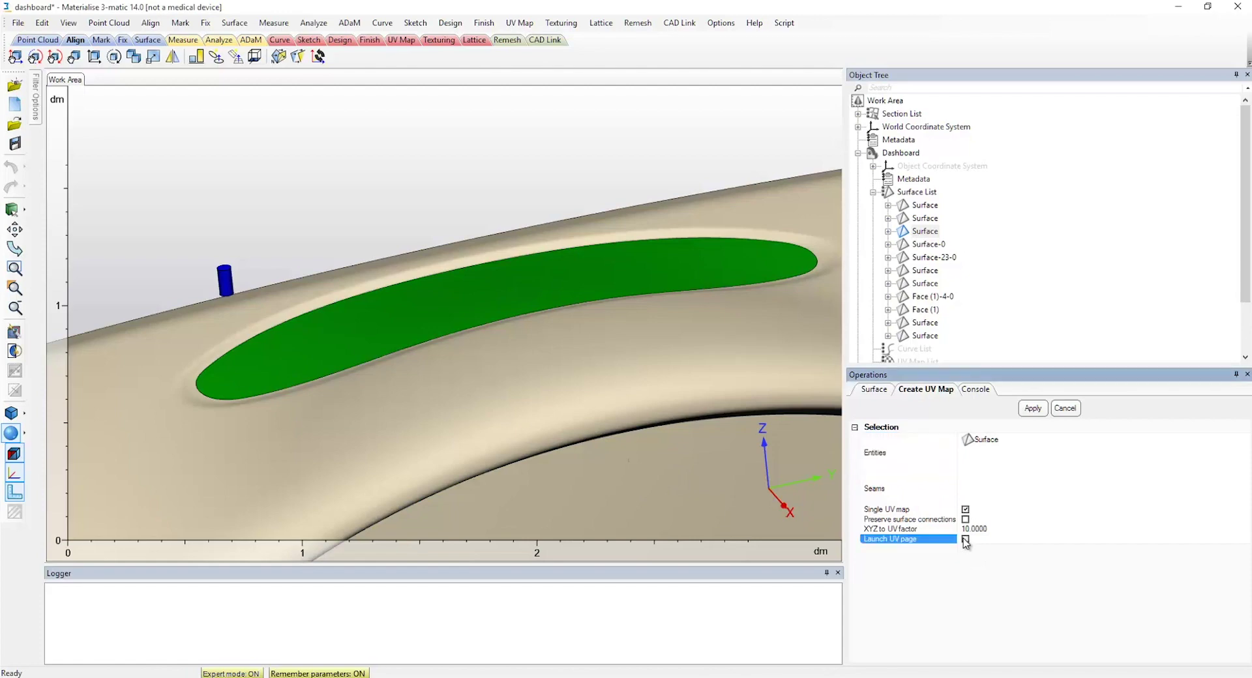
click(1034, 410)
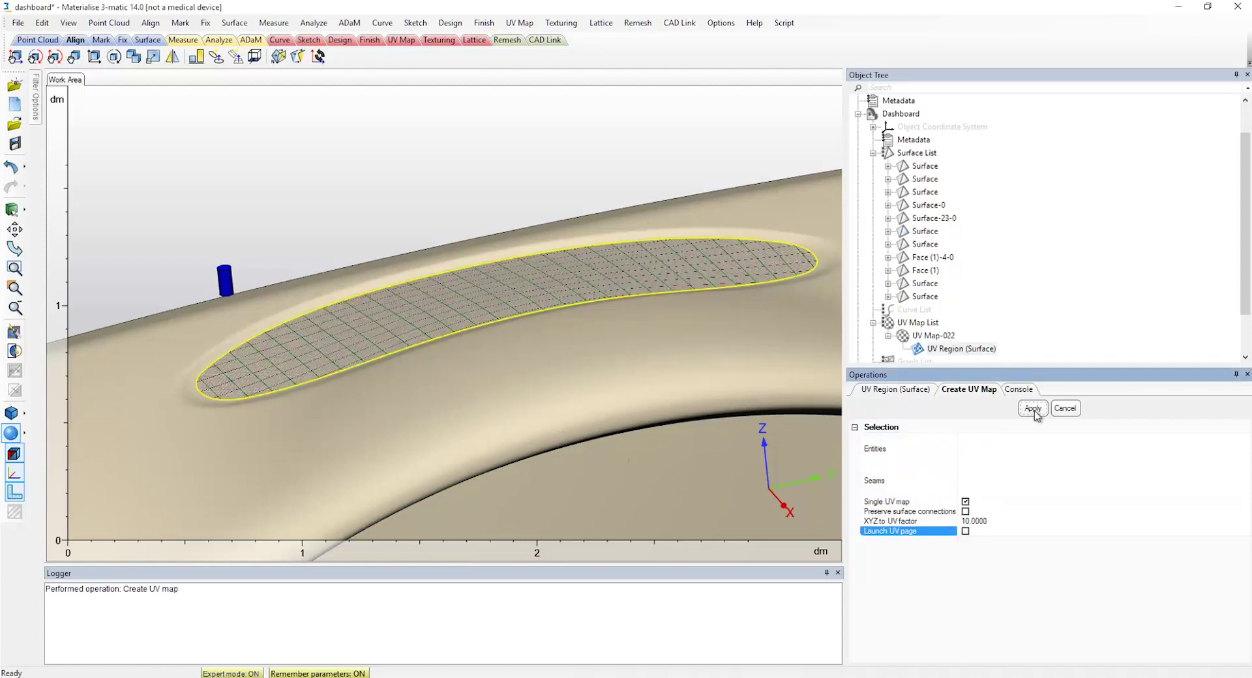
right_drag(525, 336, 531, 445)
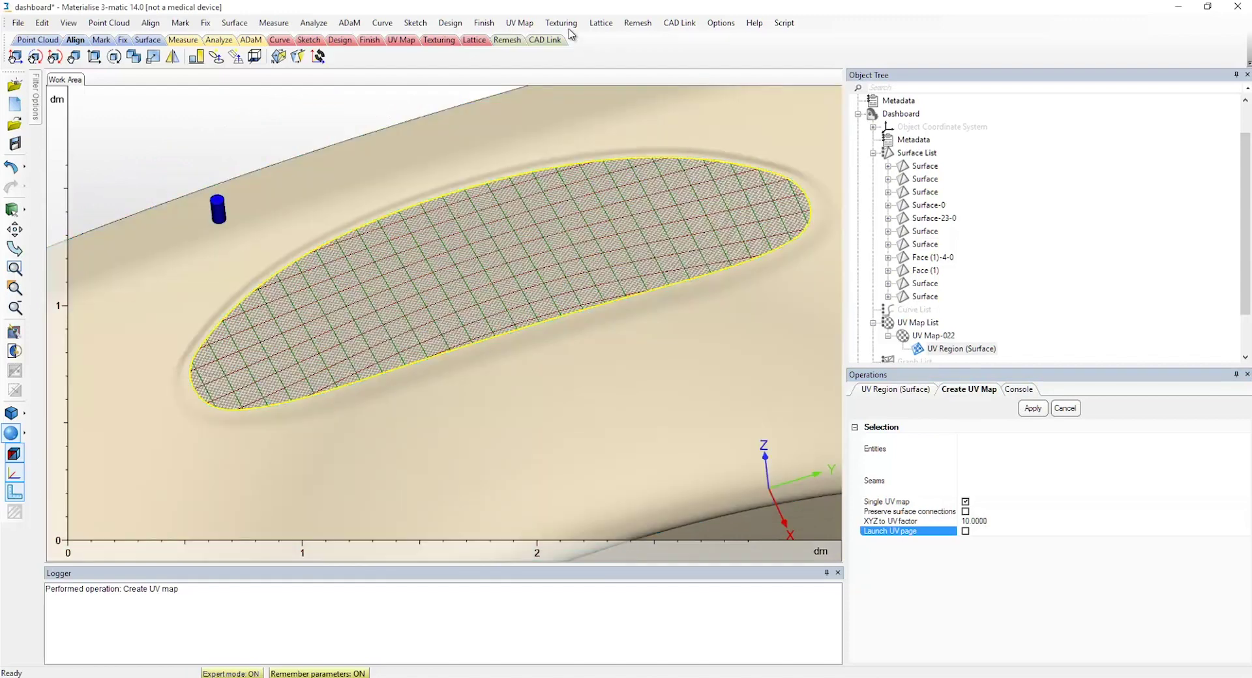
Step: Set up a UV based rectangular pattern of Hole_Pattern on UV Map-022, margins 0.3, height offset -11
click(562, 23)
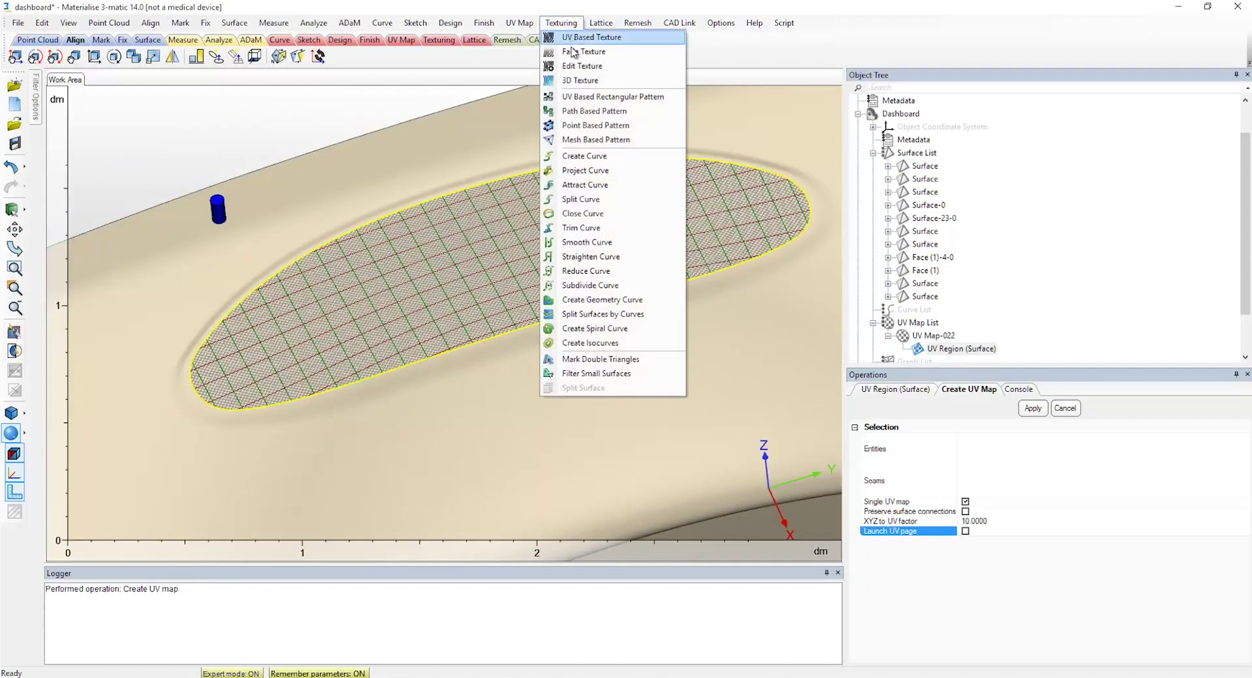
click(579, 97)
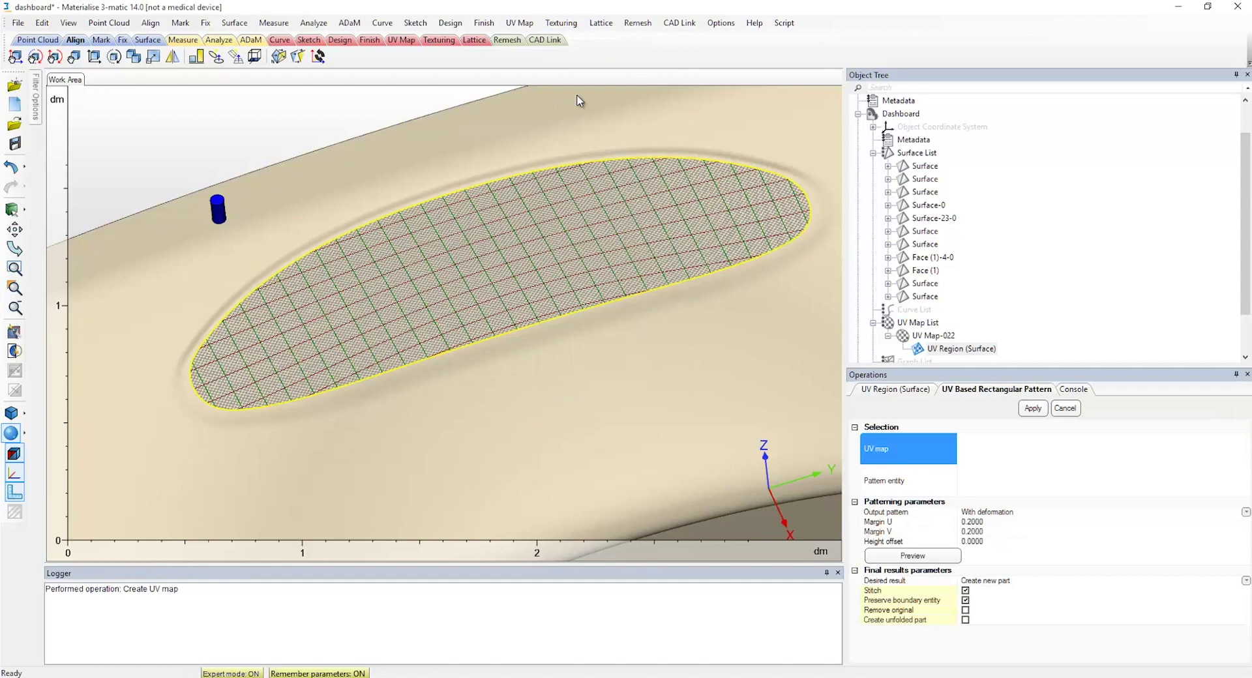
click(578, 205)
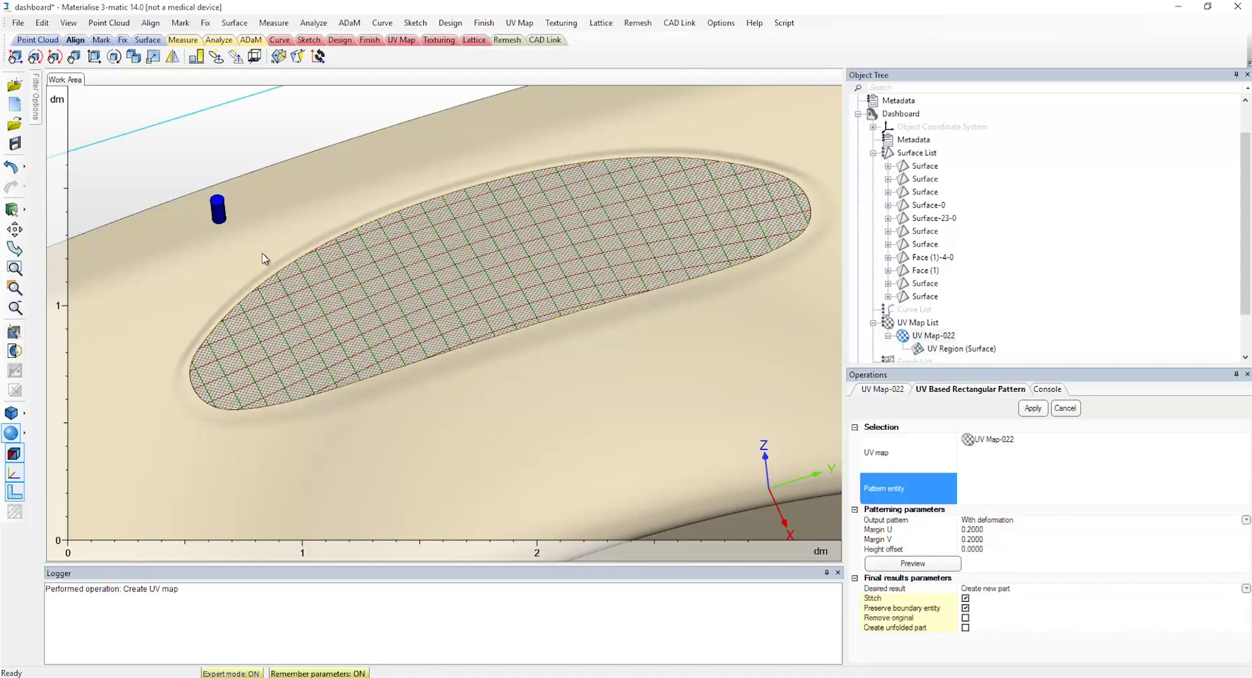
click(220, 212)
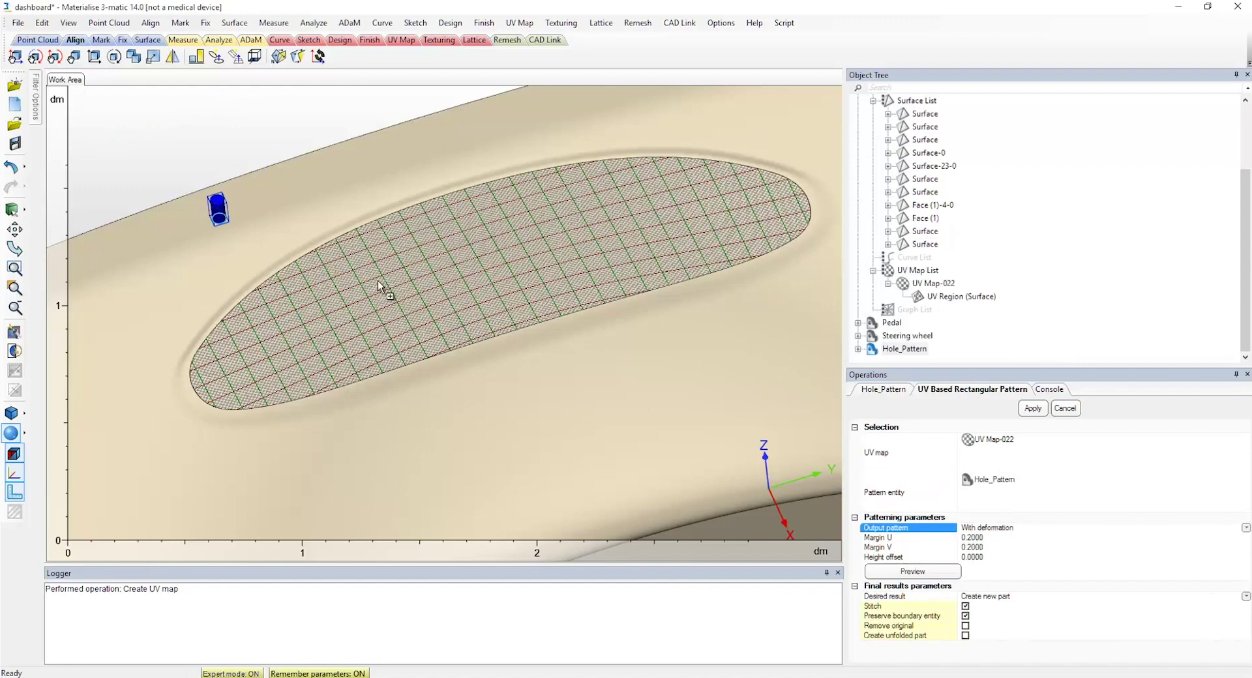
click(986, 538)
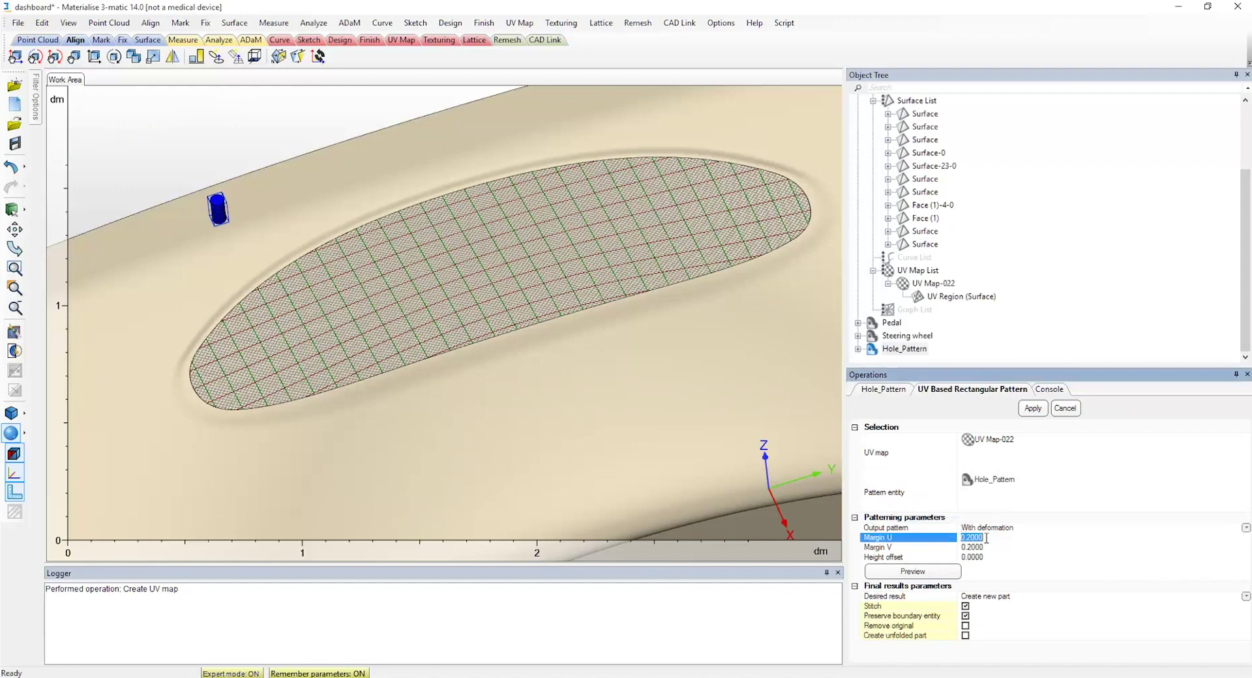
text(0.3)
click(986, 548)
text(0.3)
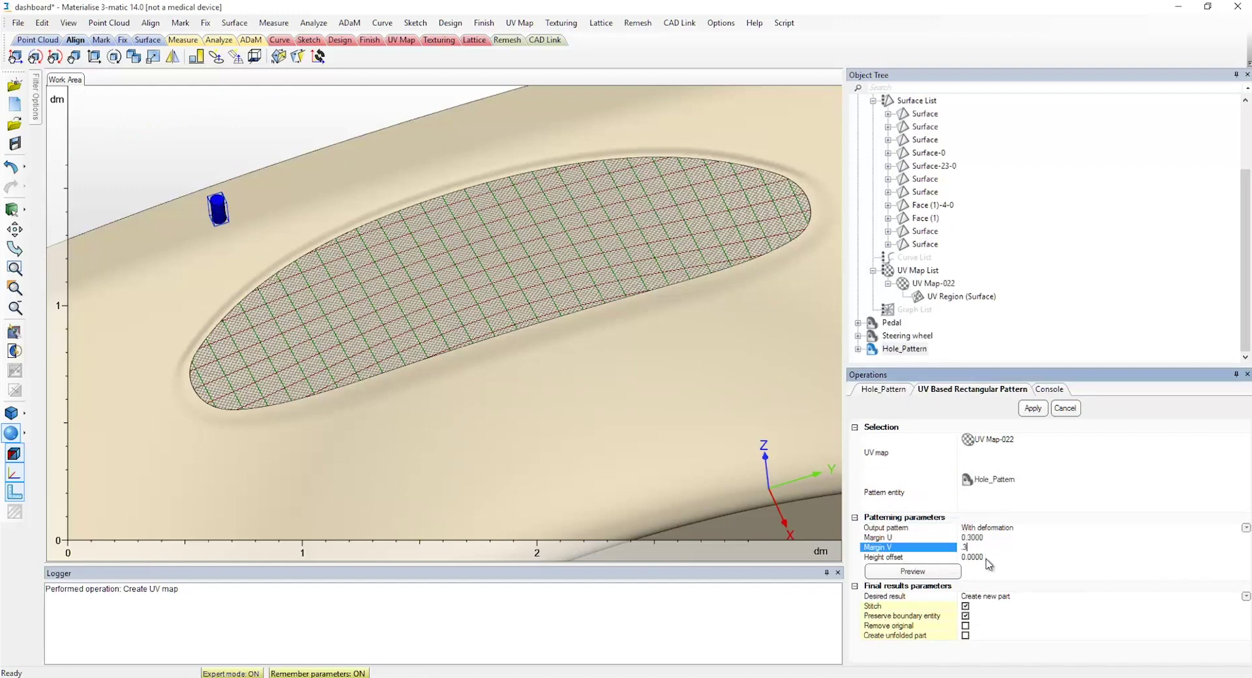
click(987, 557)
text(-11)
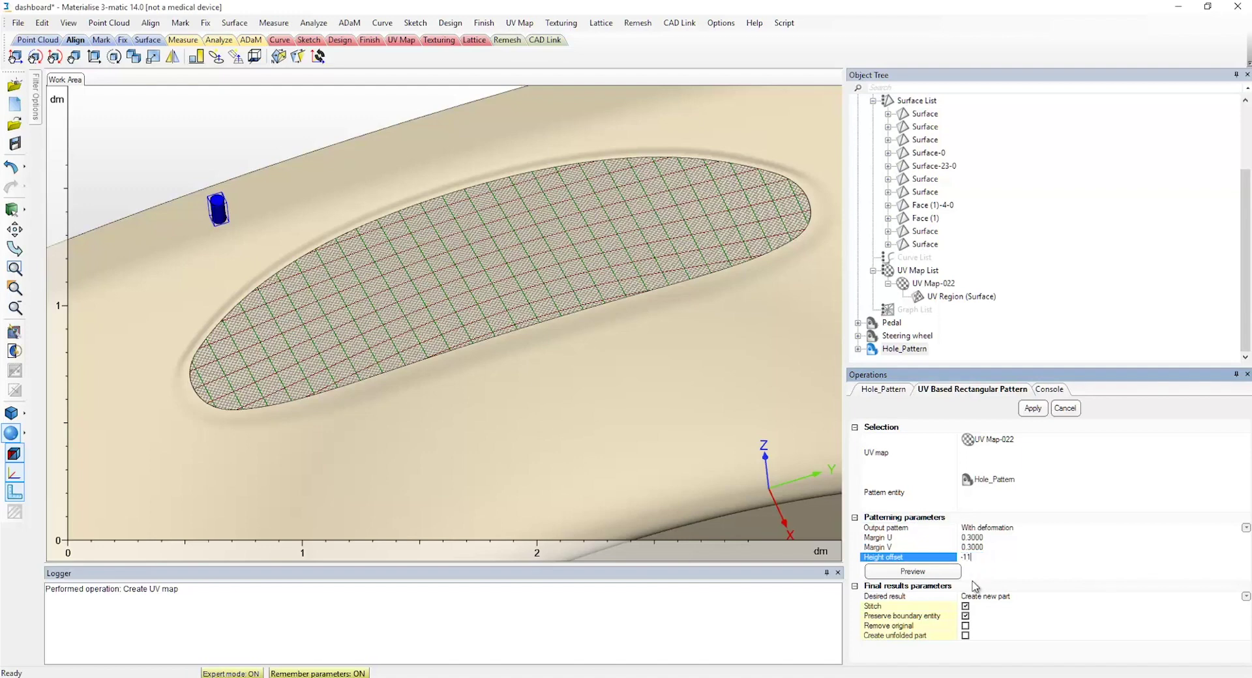
Step: Subtract the pattern, removing the original, preview and apply it, then hide the Dashboard
click(978, 597)
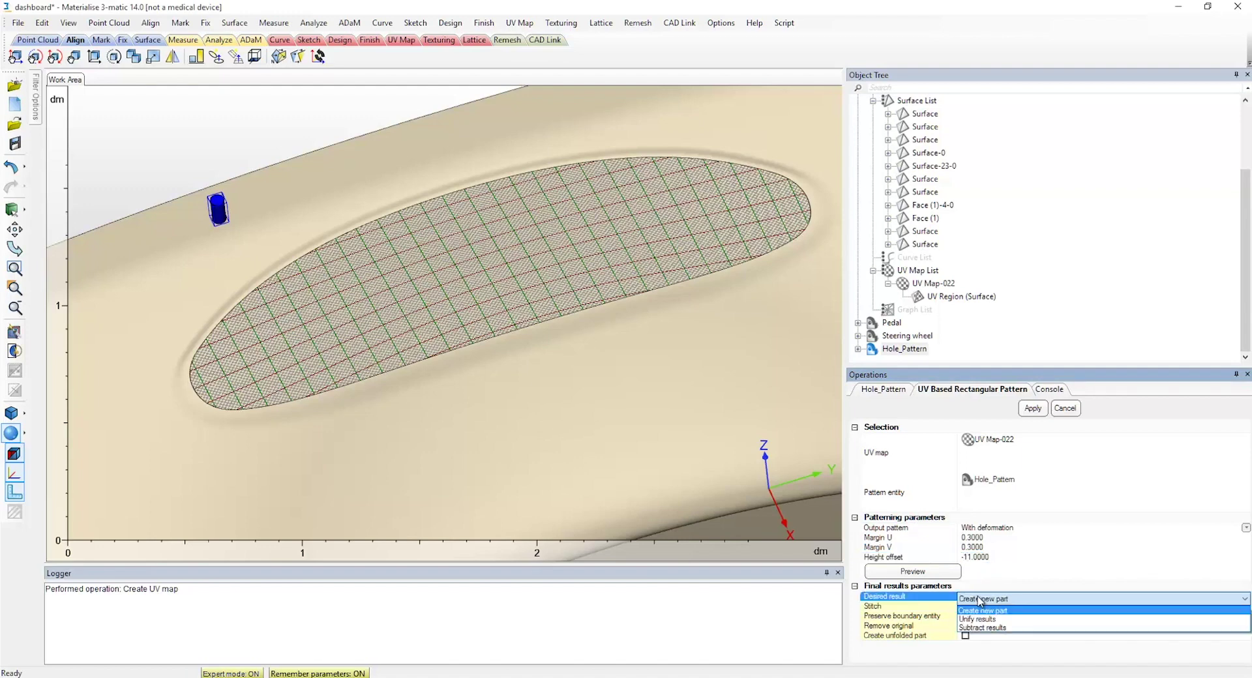
click(978, 631)
click(965, 626)
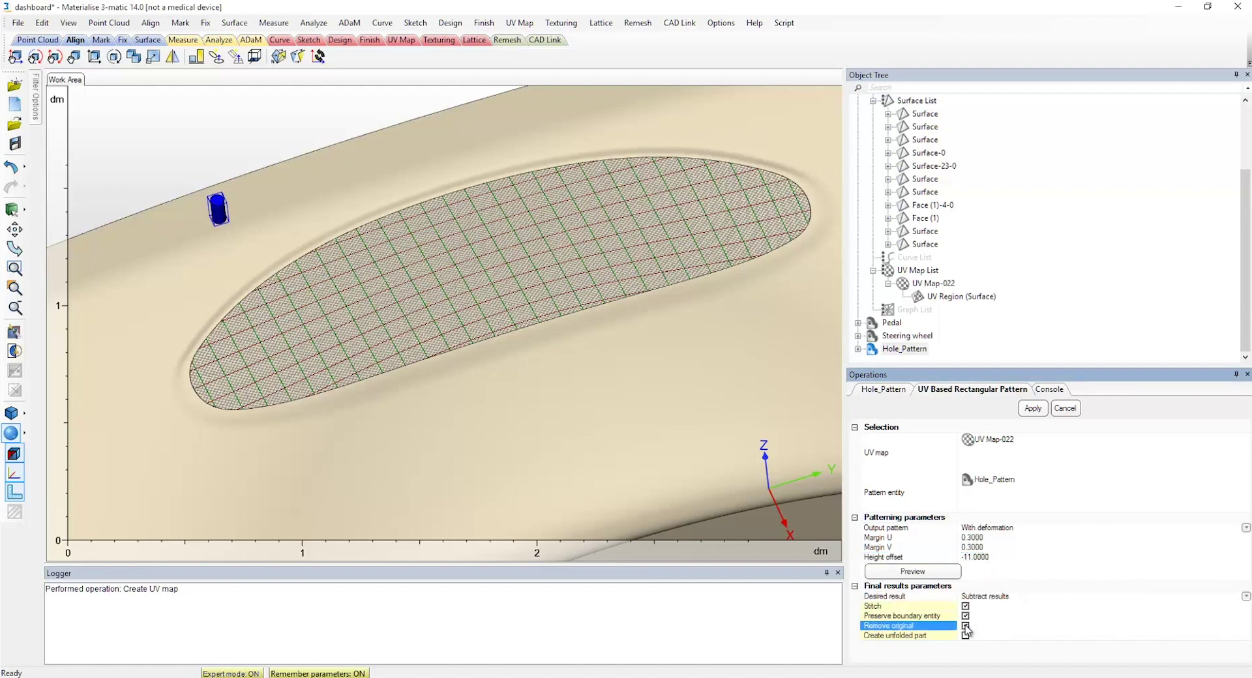
click(939, 572)
right_drag(427, 363, 106, 419)
scroll(274, 355, up, 5)
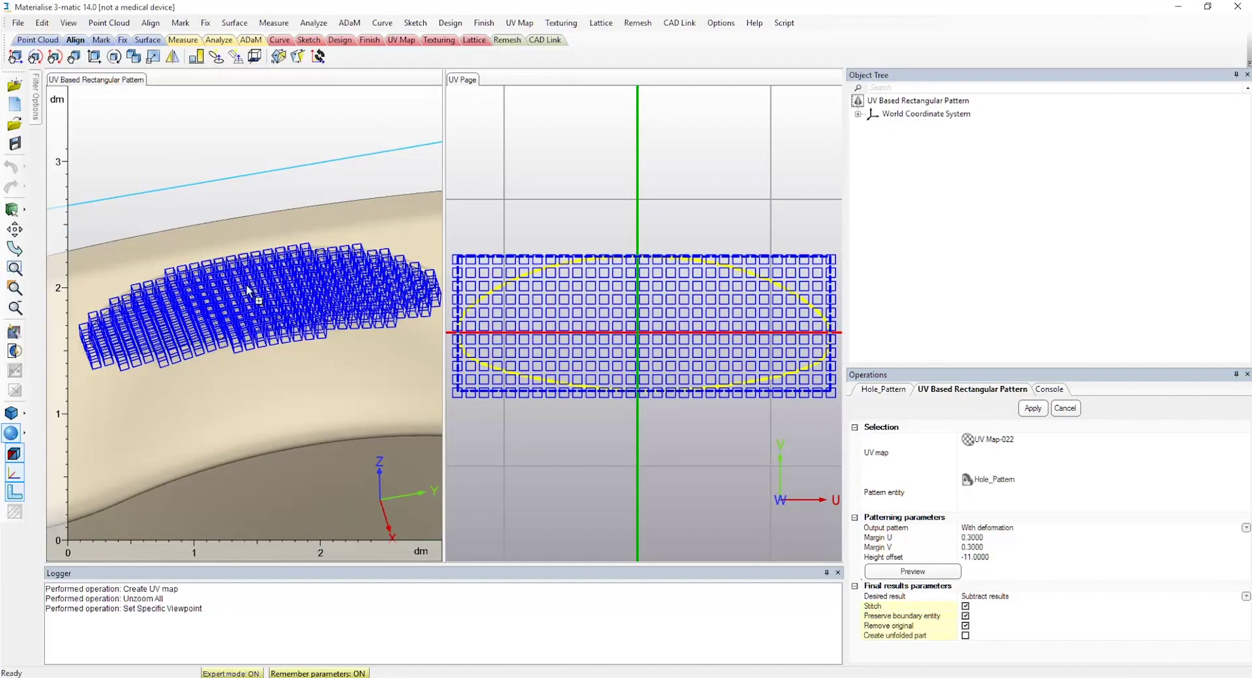
scroll(250, 355, up, 3)
right_drag(249, 355, 315, 246)
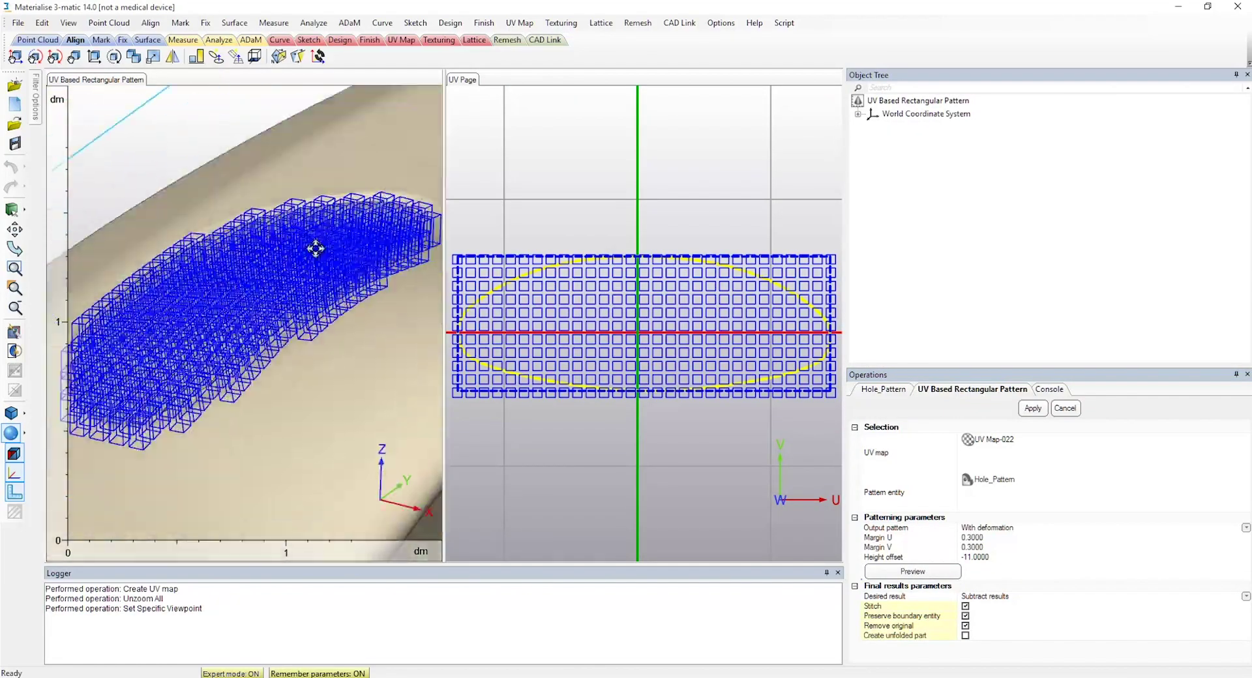
click(1034, 408)
right_click(898, 152)
click(913, 201)
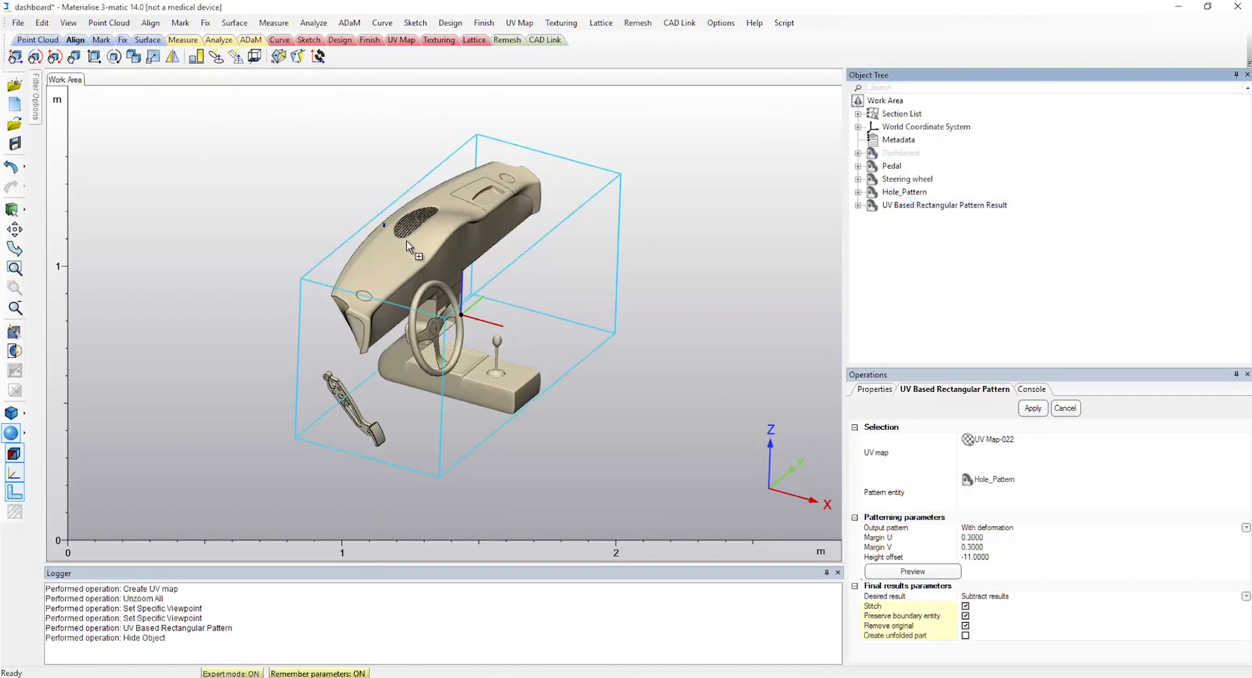
Step: Zoom and rotate to a top-down view of the vent's round through-holes
scroll(412, 229, up, 10)
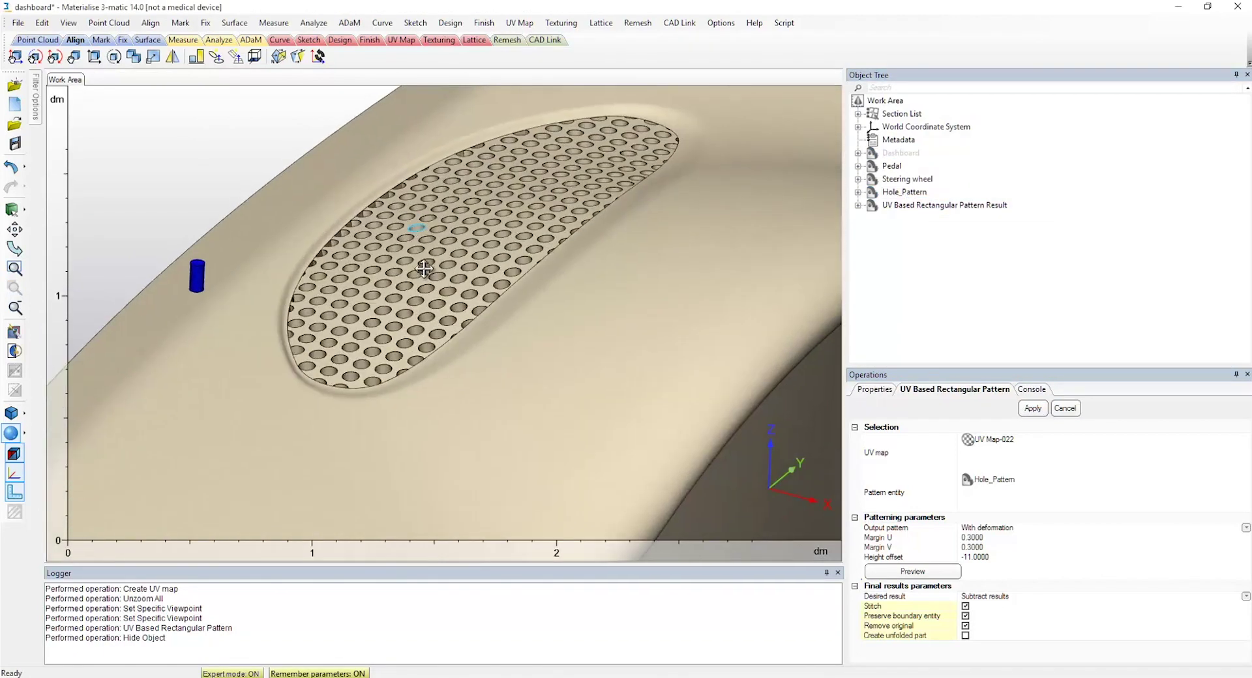
scroll(428, 302, up, 5)
right_drag(427, 303, 390, 357)
scroll(390, 357, down, 8)
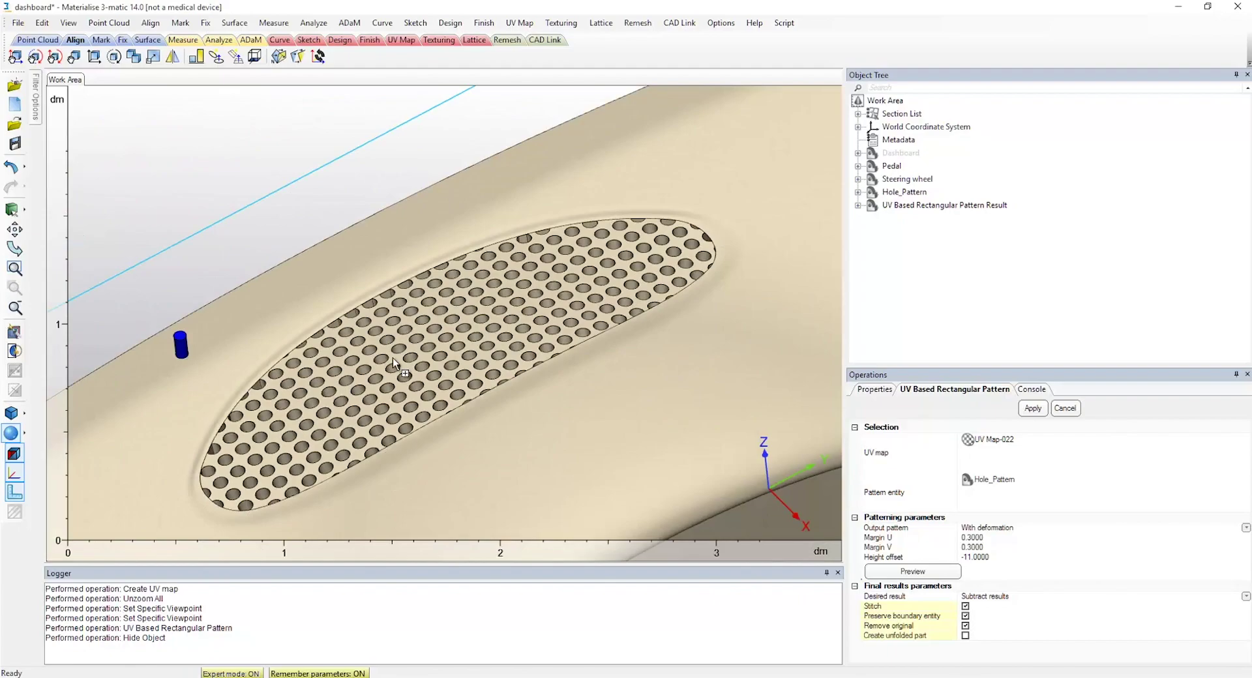